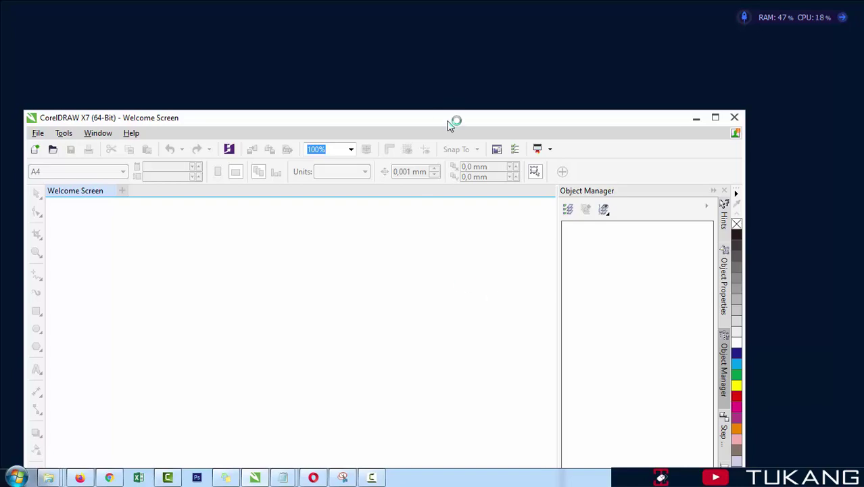
Create a new A4 landscape document in RGB at 300 dpi and close the welcome screen.
drag(447, 126, 473, 4)
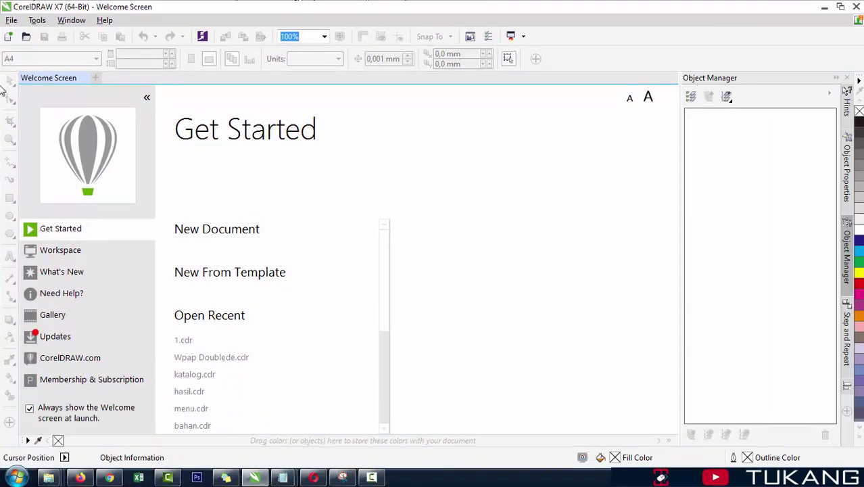
click(12, 20)
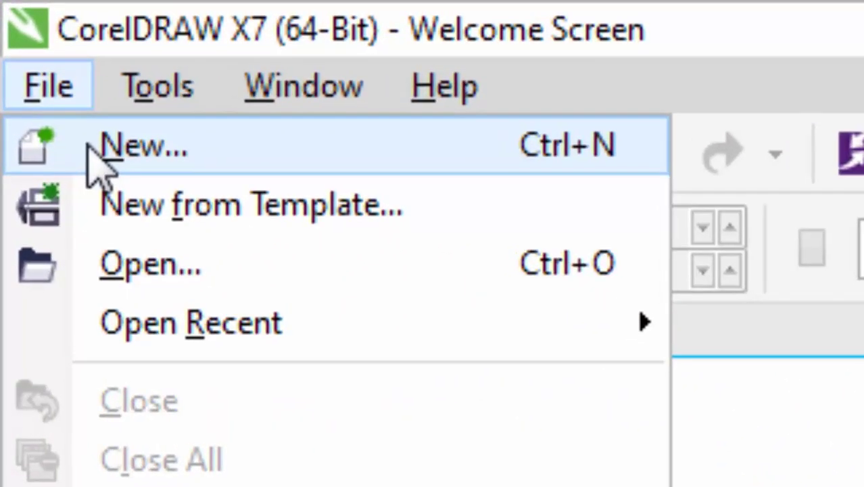
click(89, 149)
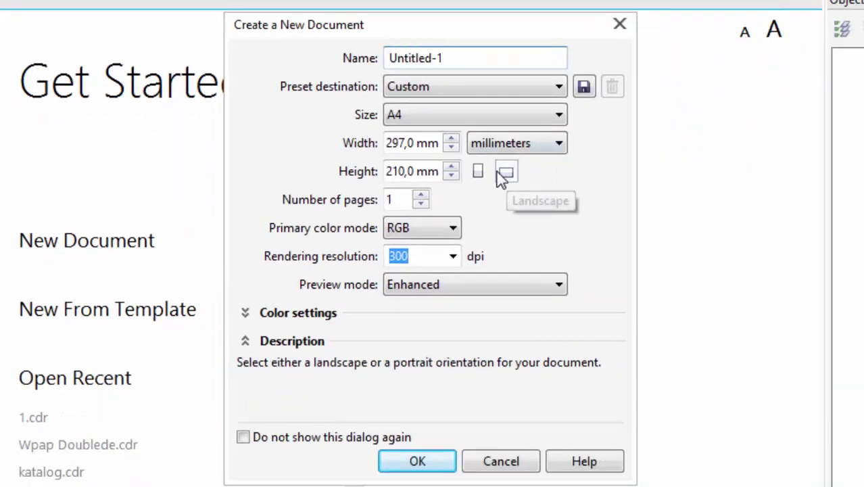
click(478, 171)
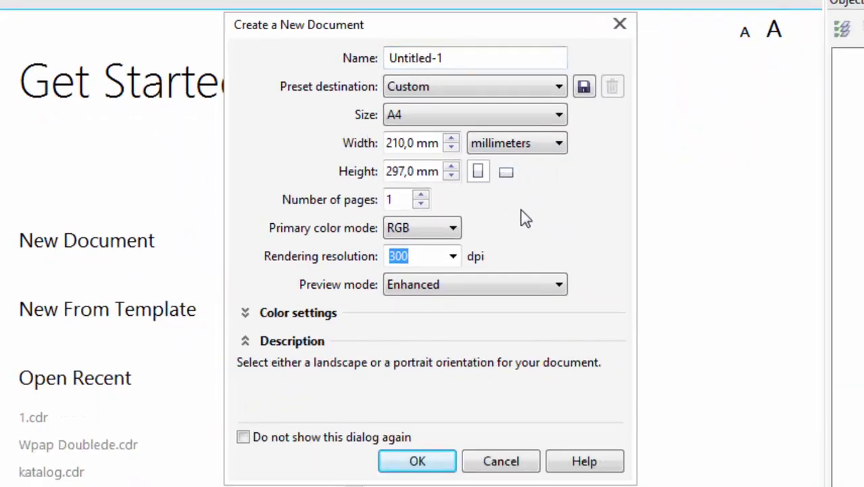
click(509, 172)
drag(486, 56, 351, 59)
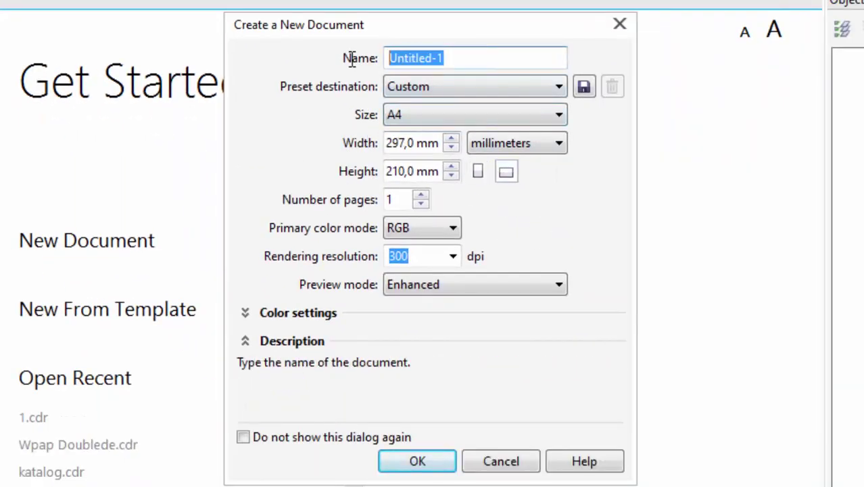
click(607, 223)
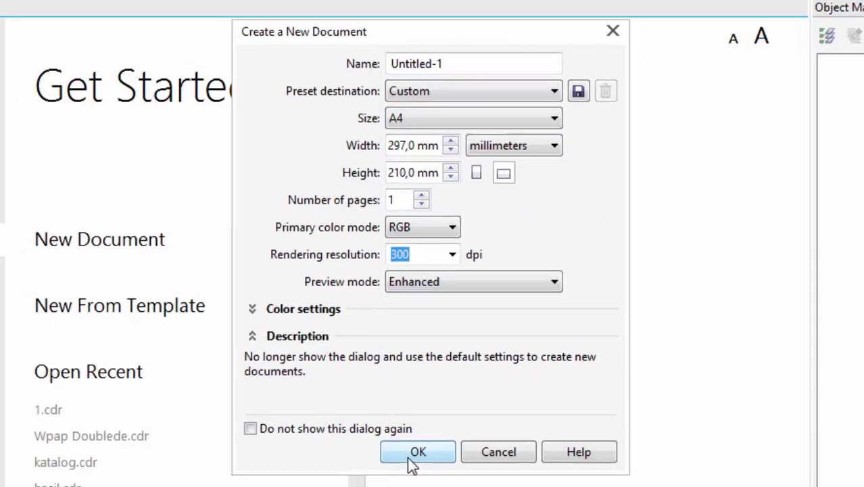
click(411, 460)
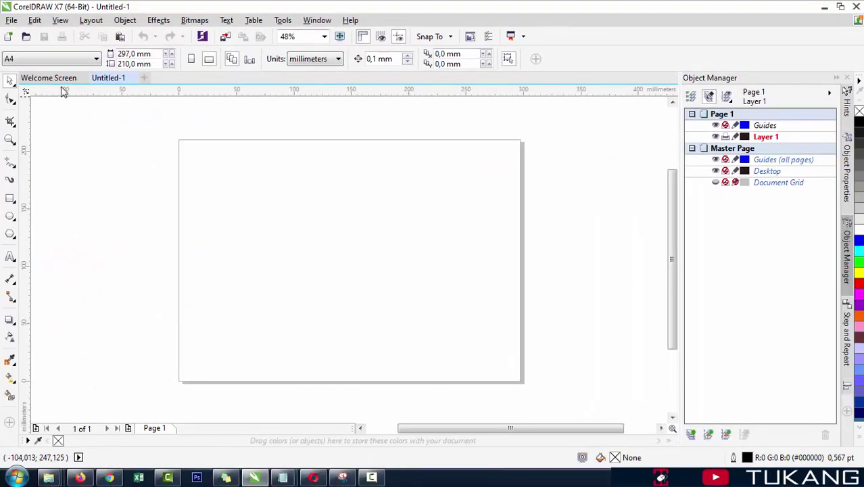
click(80, 79)
click(82, 78)
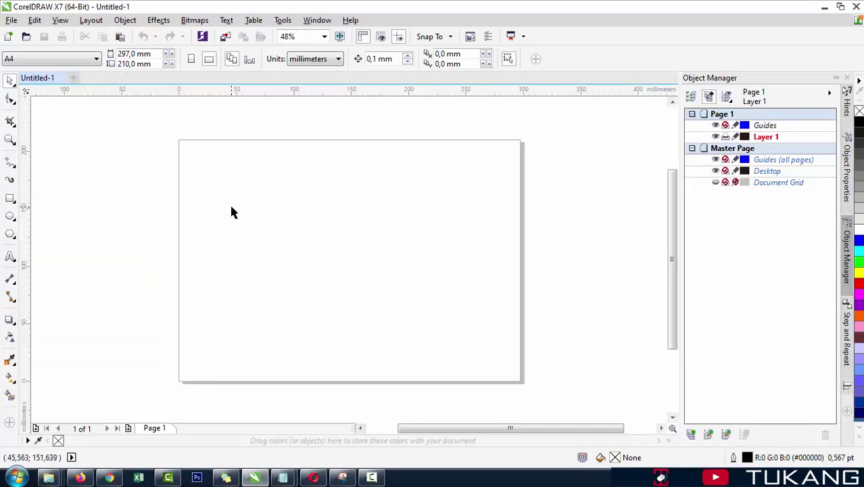
Place the alphabet-template-design_1285-15 image from the colors typgraph folder on the page, about 99 mm square.
mouse_move(60, 480)
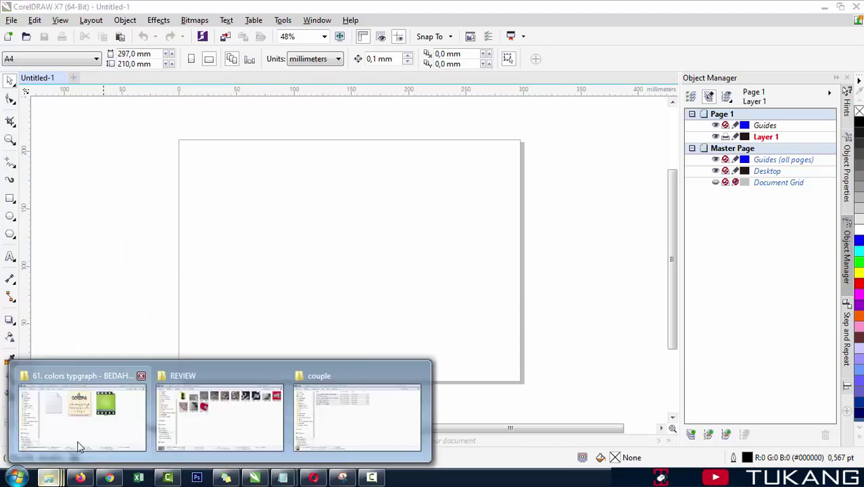
click(92, 423)
click(344, 322)
drag(370, 193, 250, 255)
scroll(249, 255, up, 2)
scroll(317, 194, up, 2)
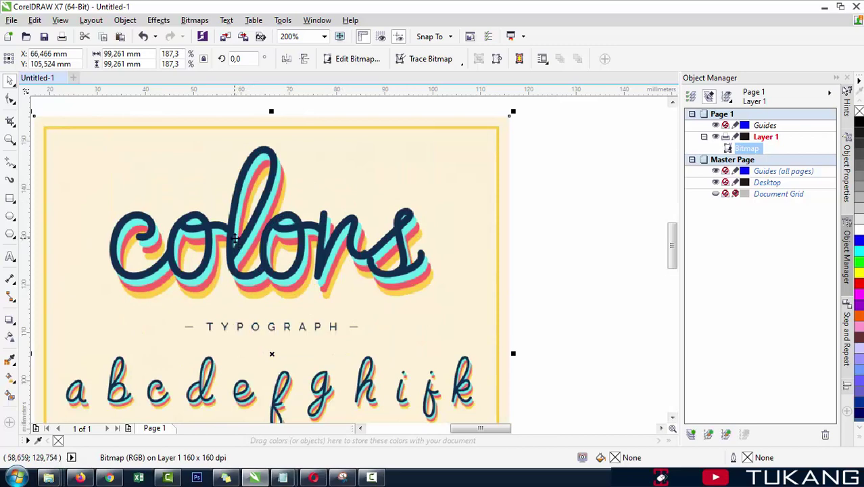
Open the text file 1 in the colors typgraph folder and copy its Freepik alphabet template link.
mouse_move(48, 478)
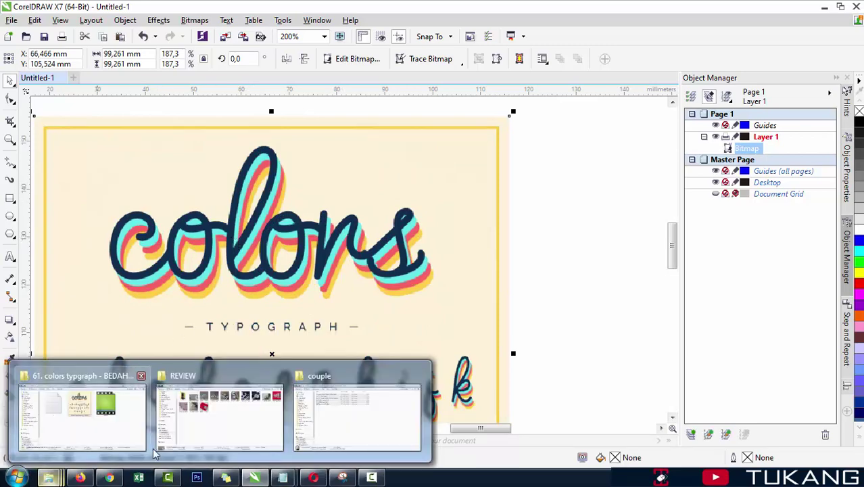
click(76, 442)
click(241, 188)
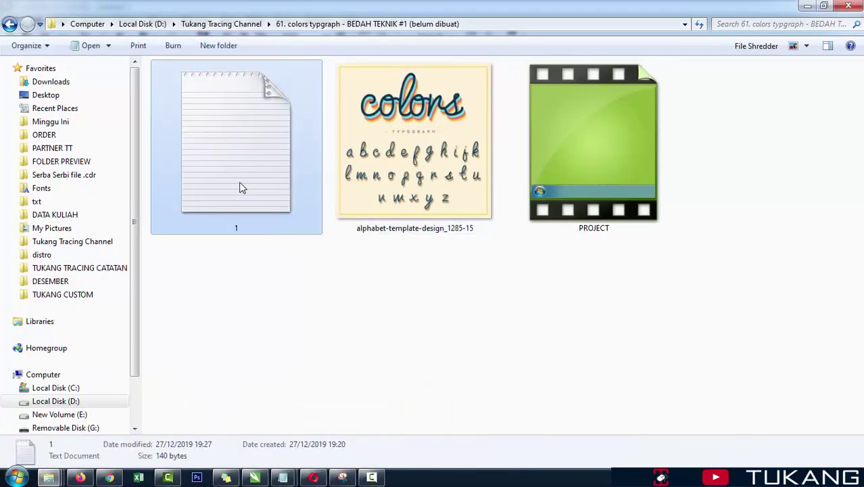
double_click(241, 188)
drag(568, 361, 377, 354)
key(ctrl+c)
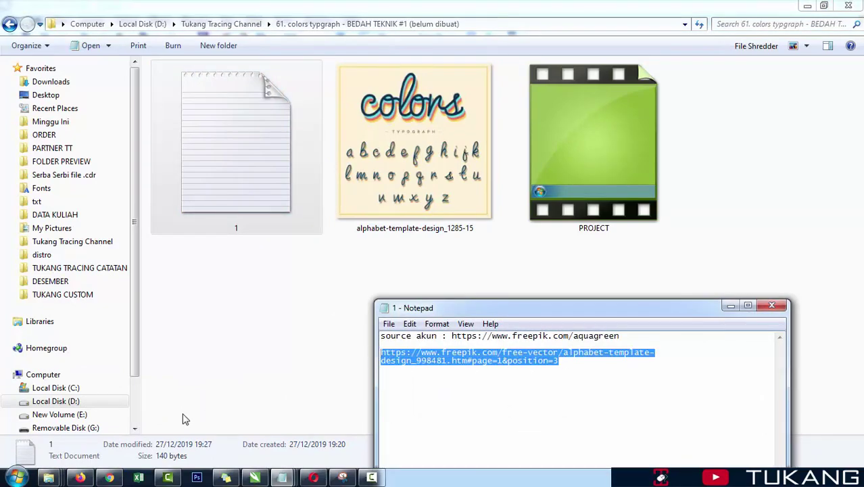
Switch to Chrome, load the copied Freepik link and look over the design's source page.
click(109, 477)
key(ctrl+v)
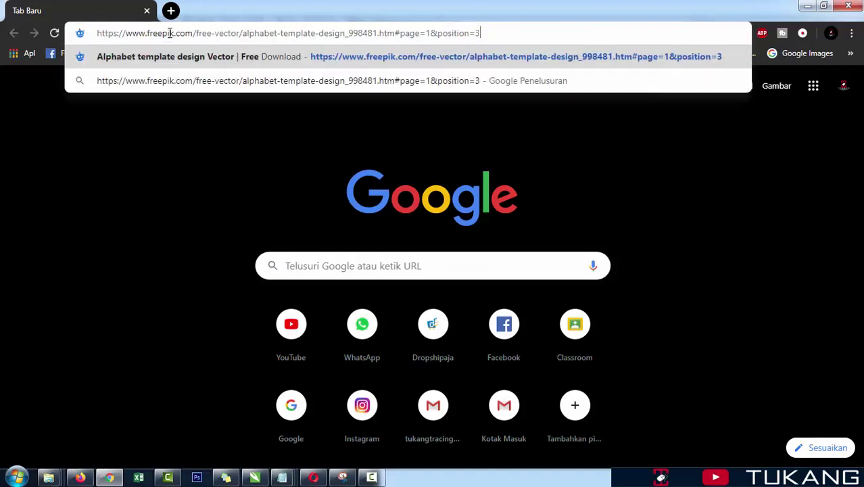
key(Return)
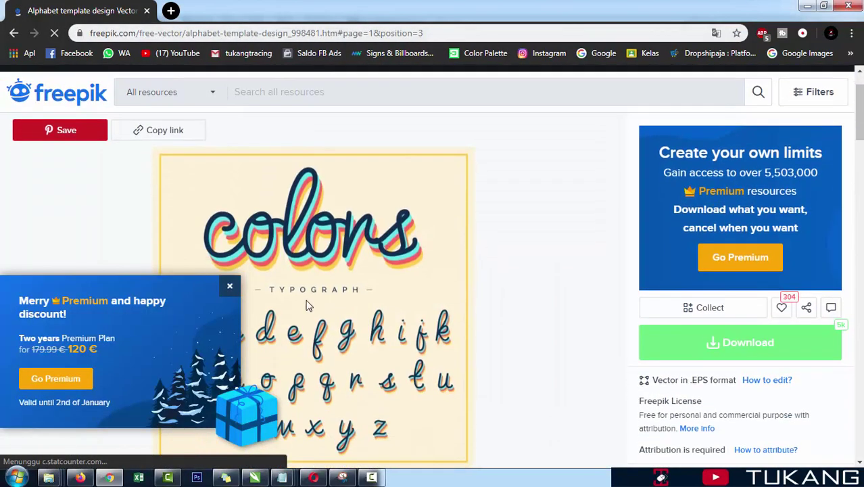
click(230, 287)
scroll(573, 315, down, 2)
scroll(443, 274, down, 1)
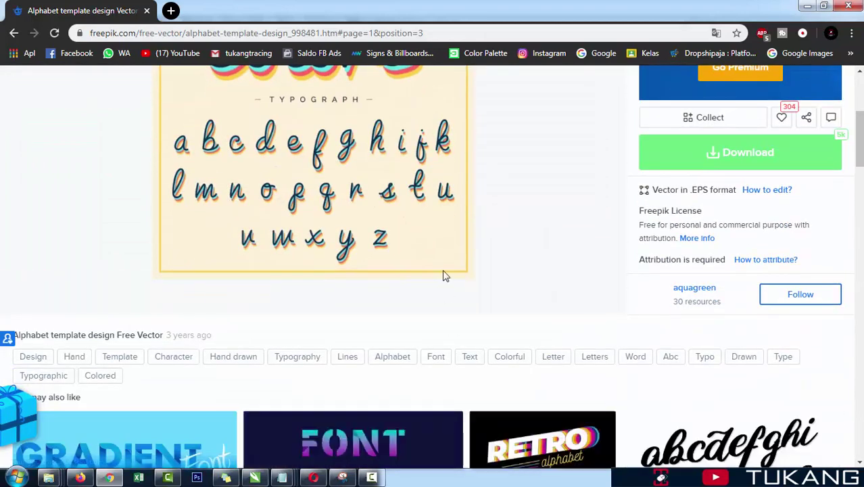
scroll(444, 275, up, 3)
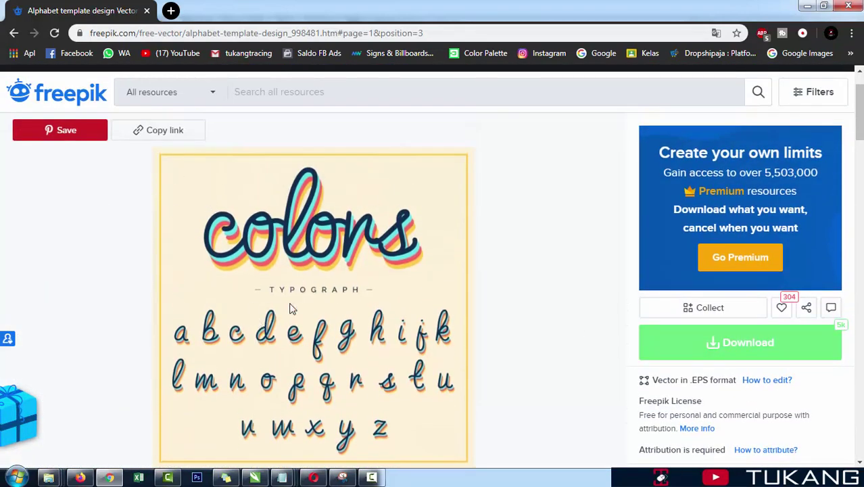
scroll(291, 309, down, 1)
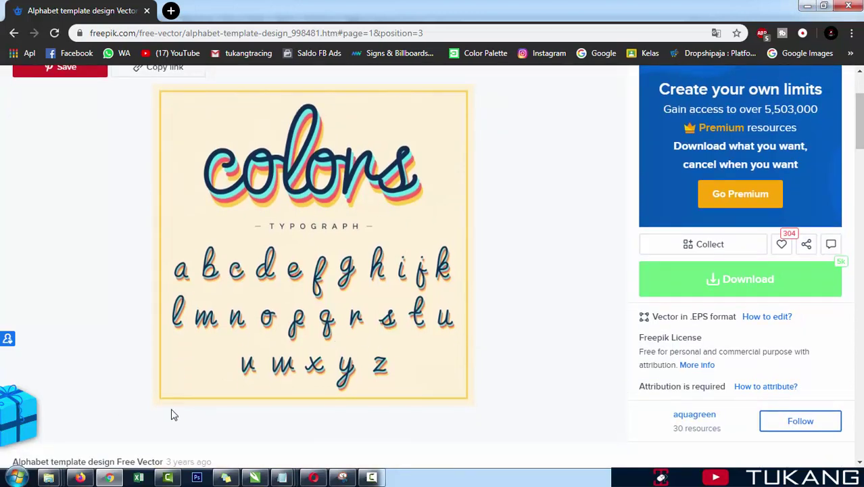
Switch back to CorelDRAW and draw a rectangle about 89 × 44 mm around the colors lettering and the TYPOGRAPH line.
click(261, 476)
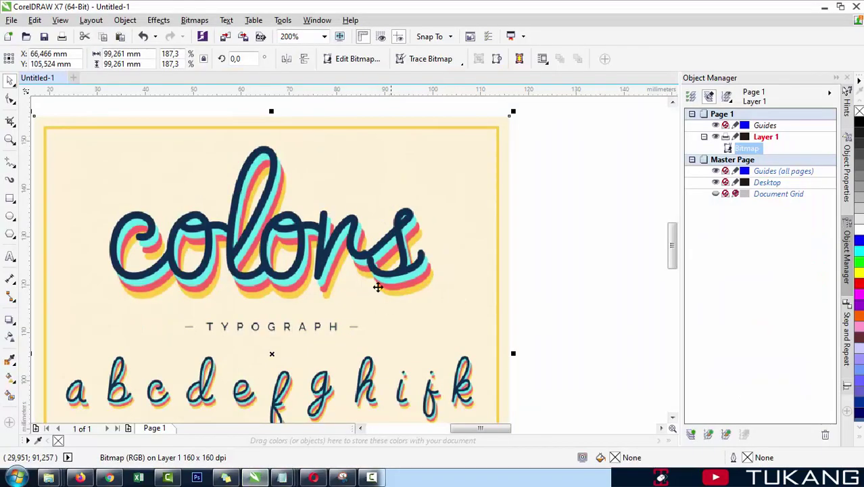
scroll(326, 223, down, 1)
scroll(301, 218, up, 1)
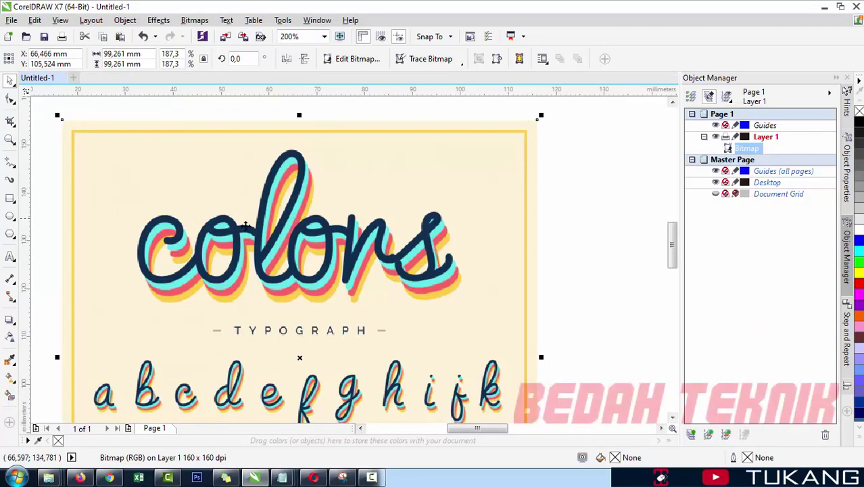
click(10, 198)
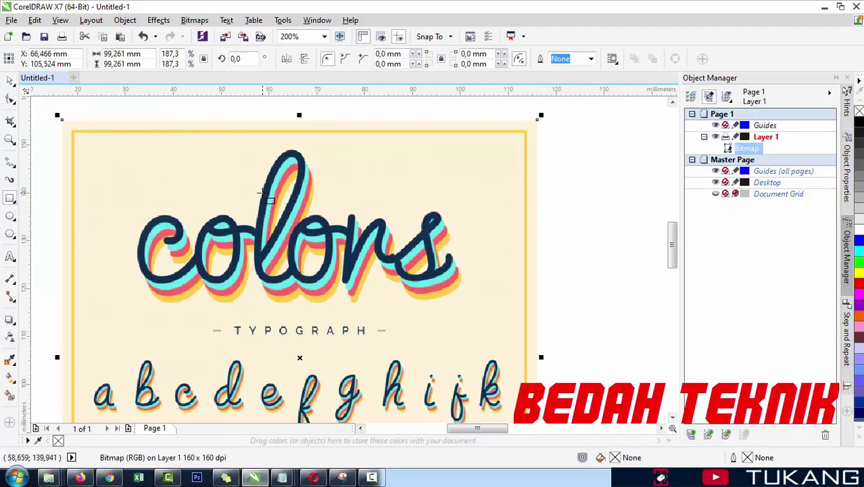
scroll(260, 193, down, 1)
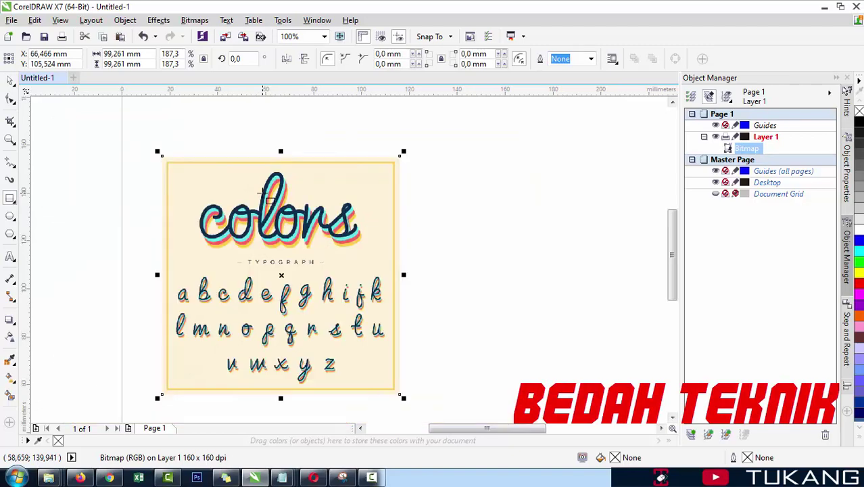
scroll(260, 193, up, 1)
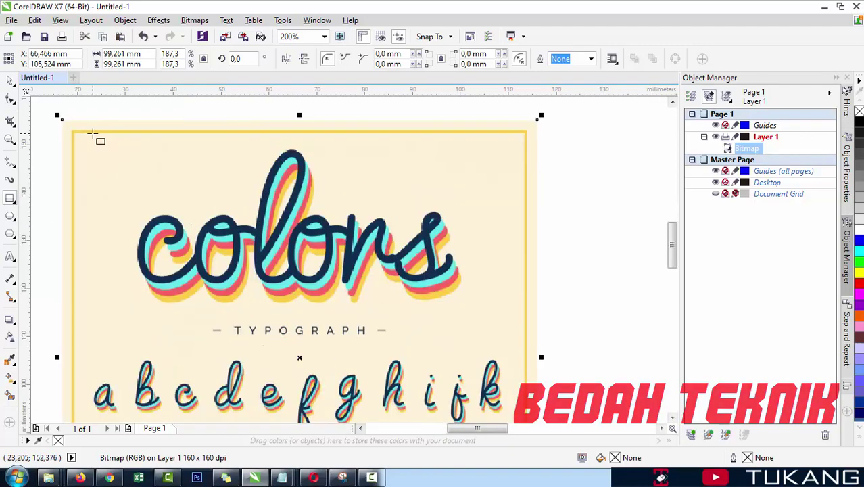
drag(90, 135, 517, 345)
Crop the bitmap by intersecting it with the rectangle, and delete the original bitmap and the rectangle.
scroll(554, 249, down, 2)
scroll(419, 237, up, 2)
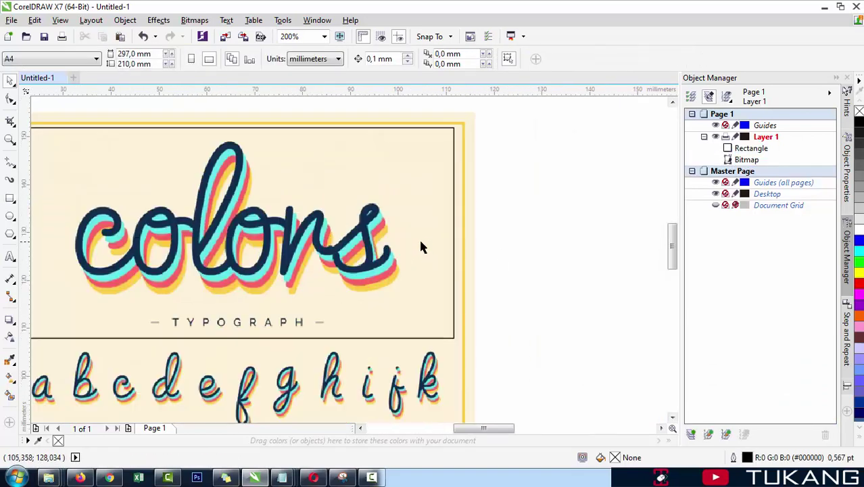
shift+click(364, 287)
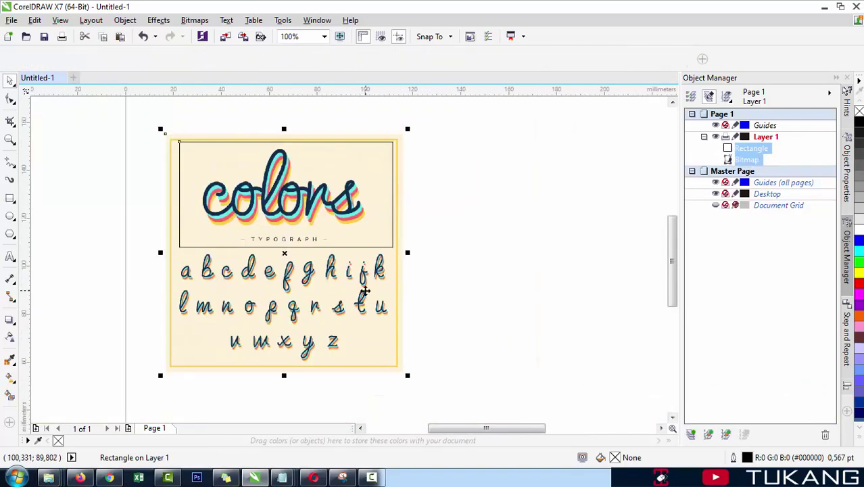
click(385, 59)
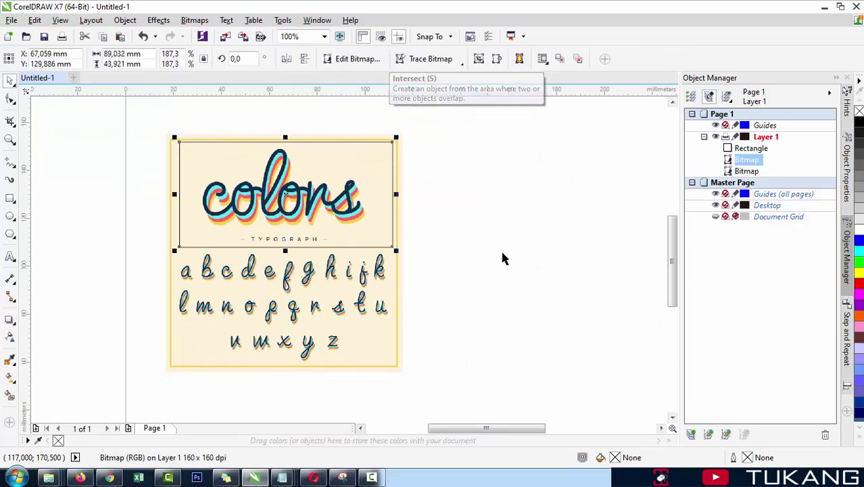
key(Delete)
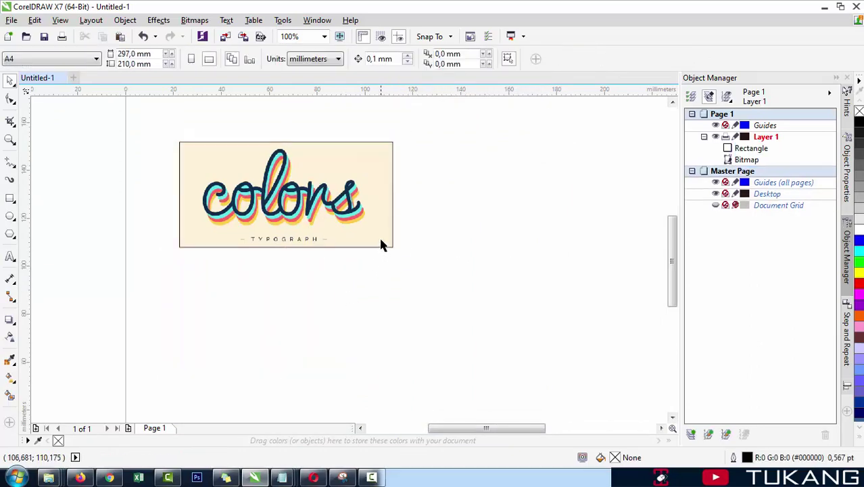
drag(380, 245, 324, 309)
key(Delete)
Enlarge the cropped bitmap proportionally to span most of the page width and move it up on the page.
scroll(293, 178, up, 1)
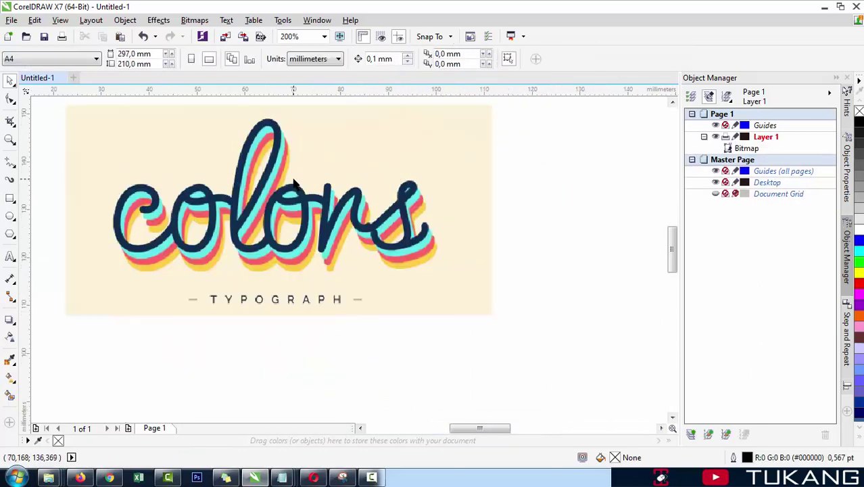
drag(293, 179, 352, 228)
key(ctrl+z)
scroll(263, 227, down, 2)
drag(324, 253, 477, 344)
drag(397, 296, 403, 242)
click(412, 298)
scroll(378, 210, up, 2)
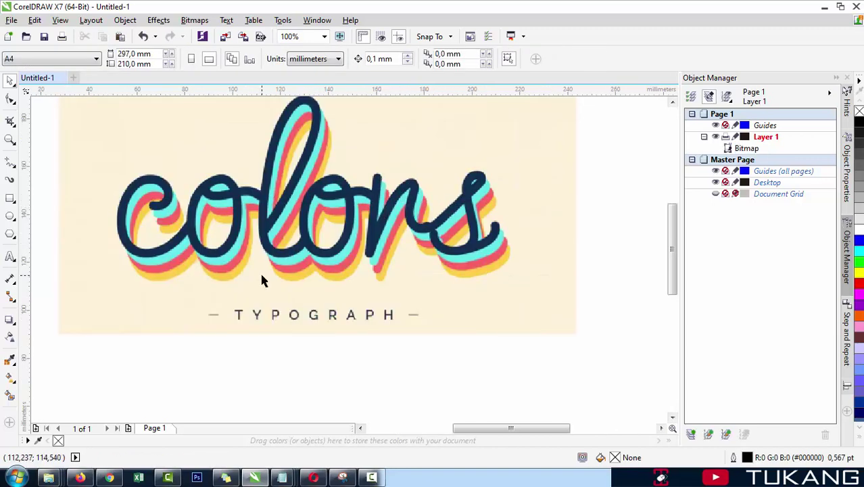
Draw a circle about 15.6 mm in diameter with a hairline outline below the bitmap.
click(10, 217)
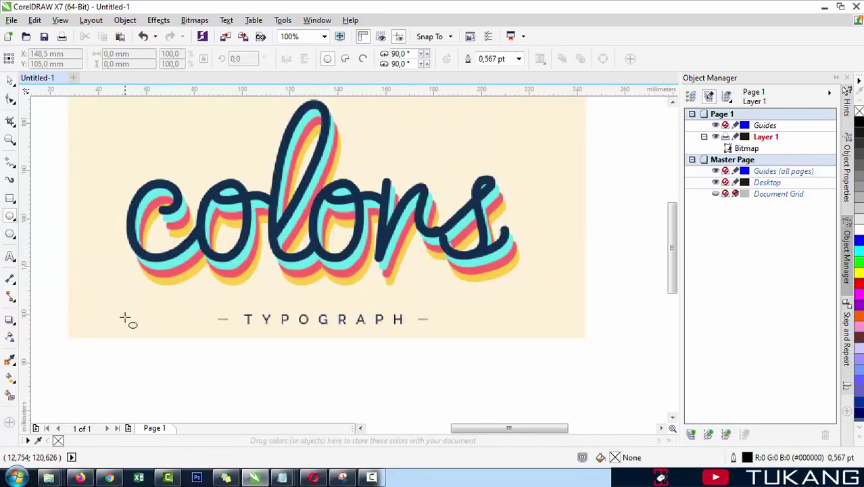
click(518, 59)
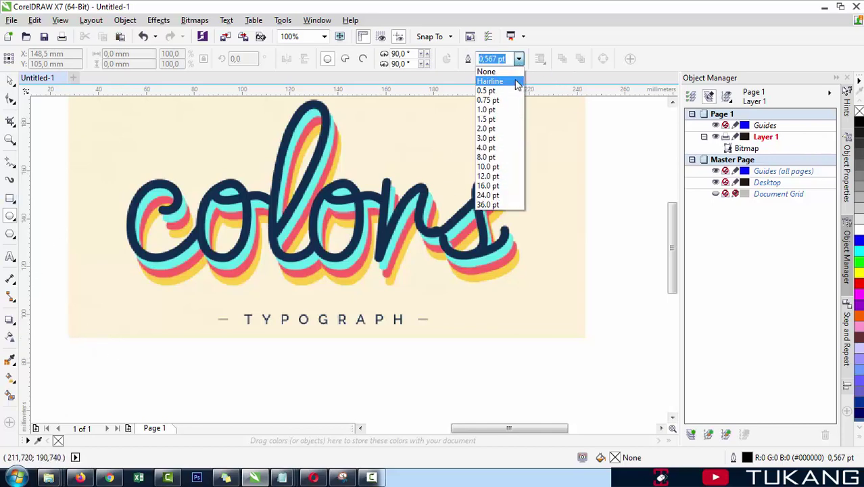
click(494, 72)
drag(114, 358, 203, 374)
scroll(144, 379, up, 2)
Duplicate the circle at equal spacing into a horizontal row of five overlapping circles.
key(KP_Add)
scroll(306, 357, down, 2)
key(ctrl+d)
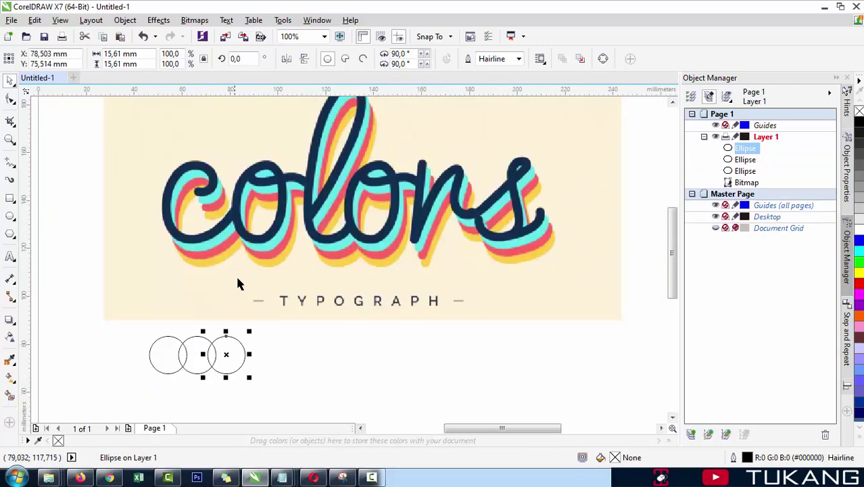
key(ctrl+d)
key(ctrl+d)
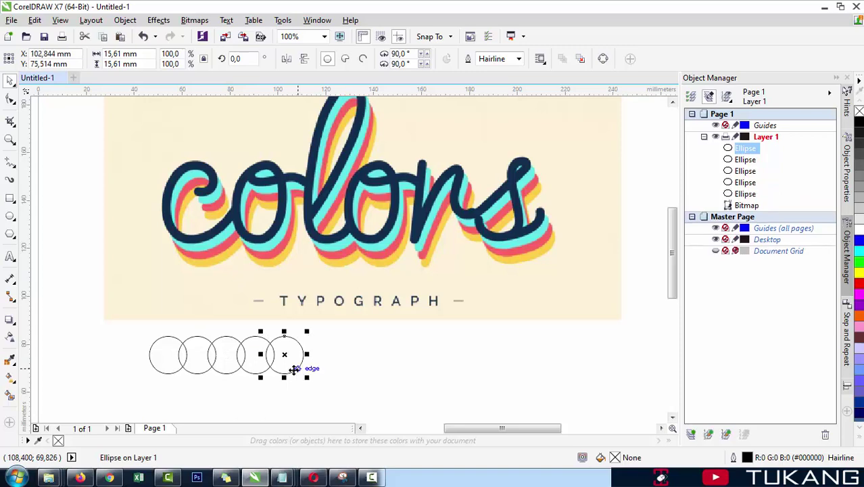
Fill the first circle with the lettering's navy and the second with its turquoise, sampled from the bitmap with the Color Eyedropper.
click(11, 362)
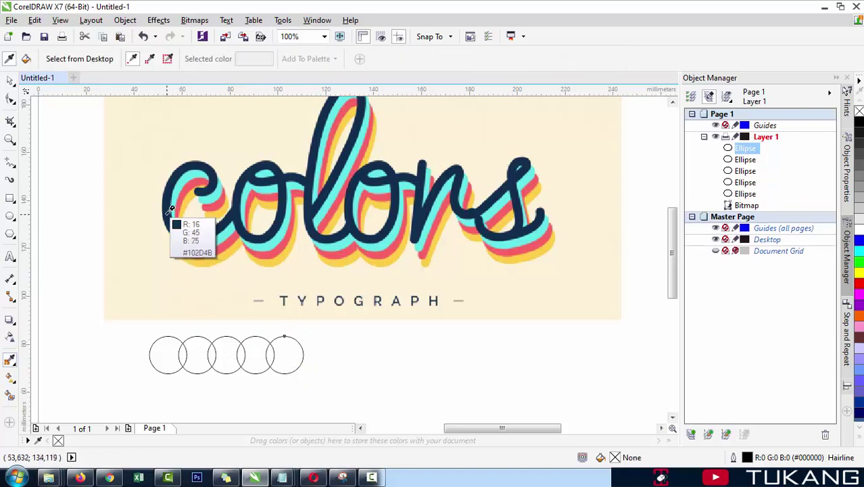
click(173, 217)
click(167, 352)
click(202, 249)
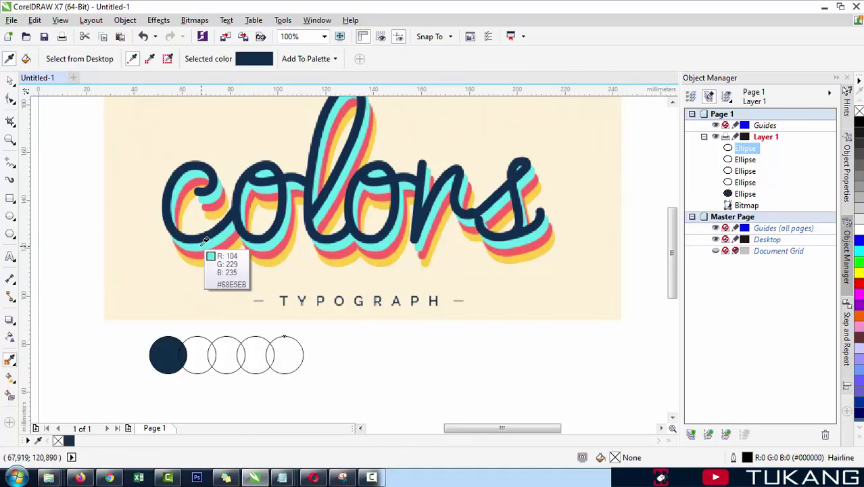
click(192, 347)
key(space)
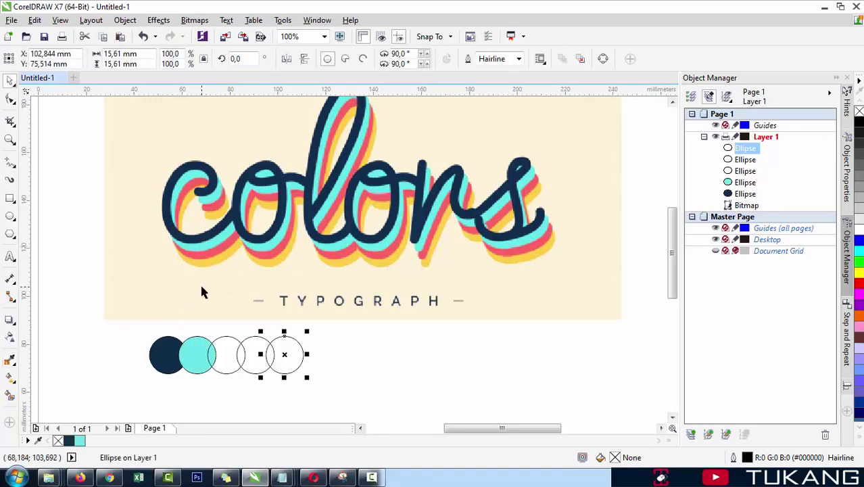
Fill the third circle with the pinkish red sampled from the lettering's lower layers.
key(space)
click(213, 251)
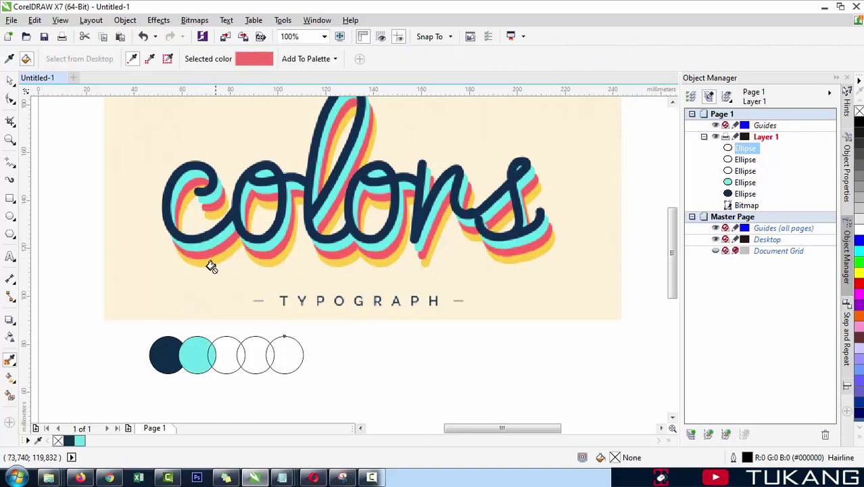
key(space)
key(space)
click(216, 253)
click(224, 345)
Fill the fourth circle with the lettering's sampled yellow and the fifth with the bitmap's cream background color.
key(space)
key(space)
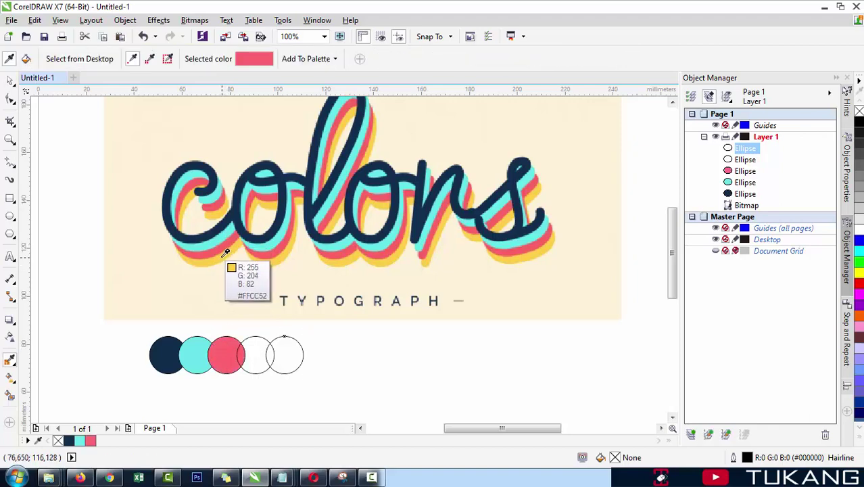
click(225, 263)
click(243, 347)
key(space)
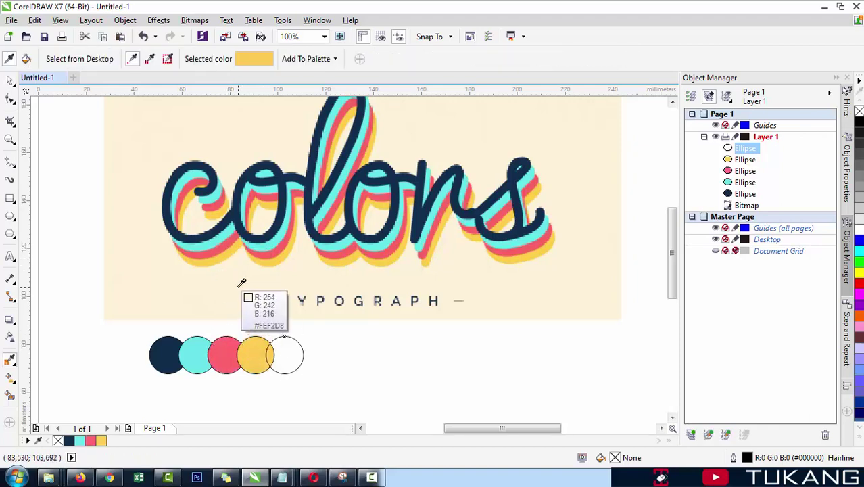
click(238, 286)
click(276, 348)
key(space)
scroll(266, 325, down, 1)
click(273, 367)
scroll(269, 356, up, 1)
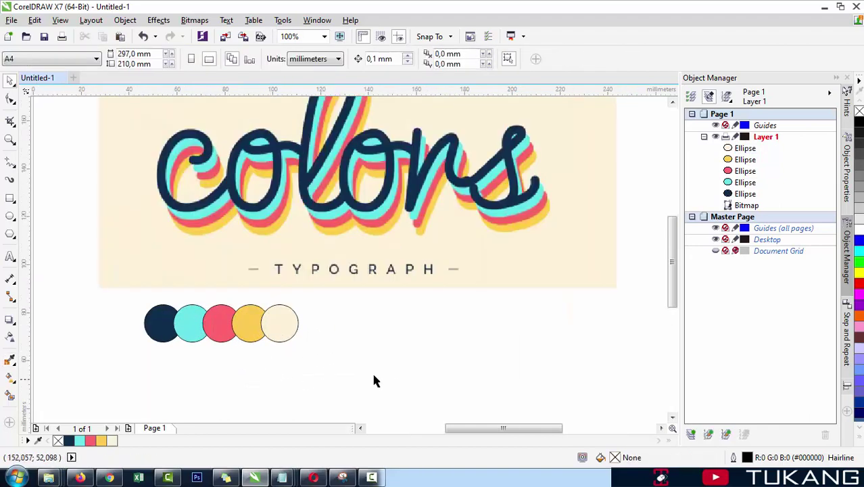
Group the five colored circles and scale the group down proportionally to about 38.2 × 9.3 mm.
drag(369, 374, 80, 294)
key(ctrl+g)
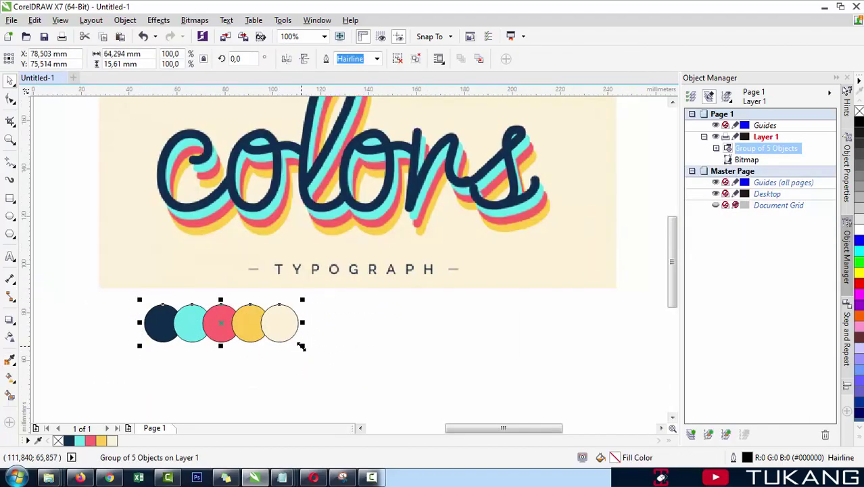
drag(302, 347, 232, 337)
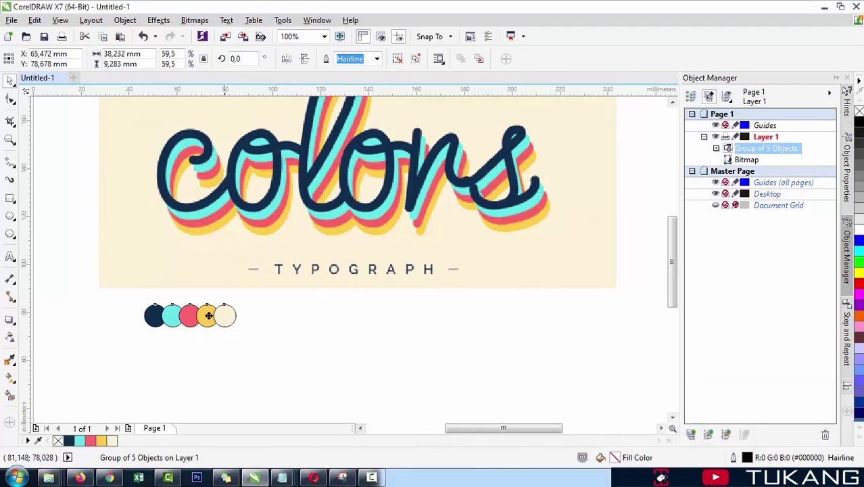
Move the circle group down and left, away from the bitmap and across the page's left edge.
drag(209, 316, 185, 315)
scroll(305, 309, down, 2)
click(350, 339)
scroll(308, 285, up, 1)
click(315, 286)
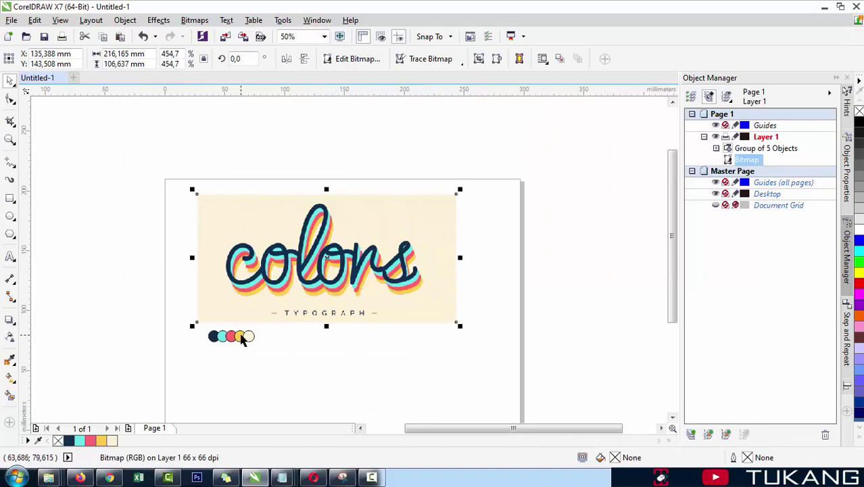
drag(241, 338, 156, 369)
Enlarge the bitmap proportionally to about 261 mm wide, centered on the page.
click(301, 280)
scroll(352, 259, down, 1)
scroll(394, 302, up, 1)
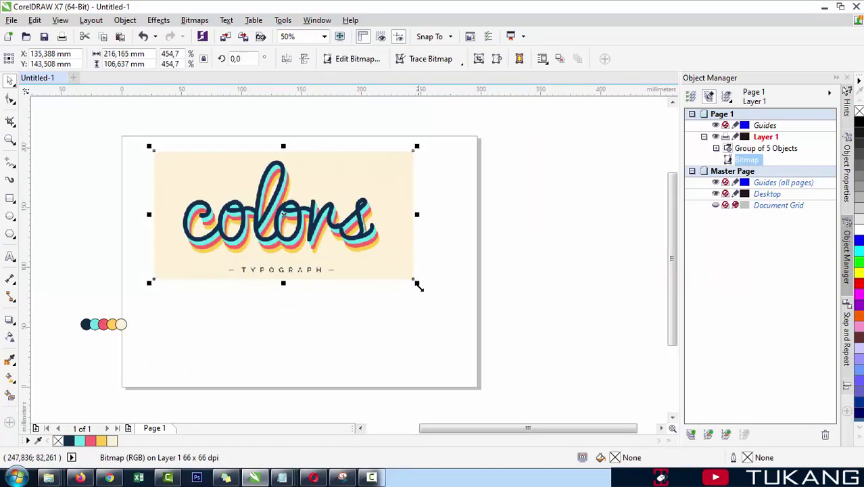
drag(420, 287, 395, 311)
Move the circle group back onto the page, just below the bitmap's lower-left corner.
click(146, 324)
drag(120, 326, 182, 369)
scroll(206, 319, up, 1)
scroll(268, 218, down, 1)
scroll(202, 293, up, 1)
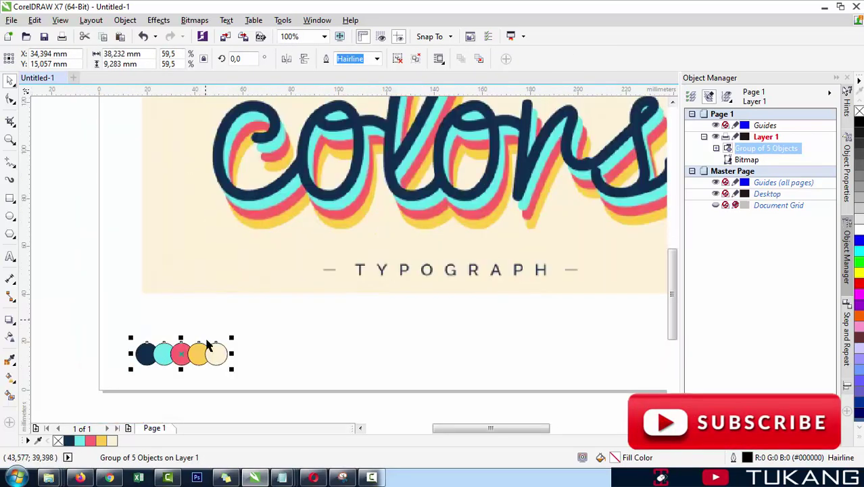
drag(209, 344, 243, 316)
scroll(217, 302, down, 1)
scroll(250, 215, up, 1)
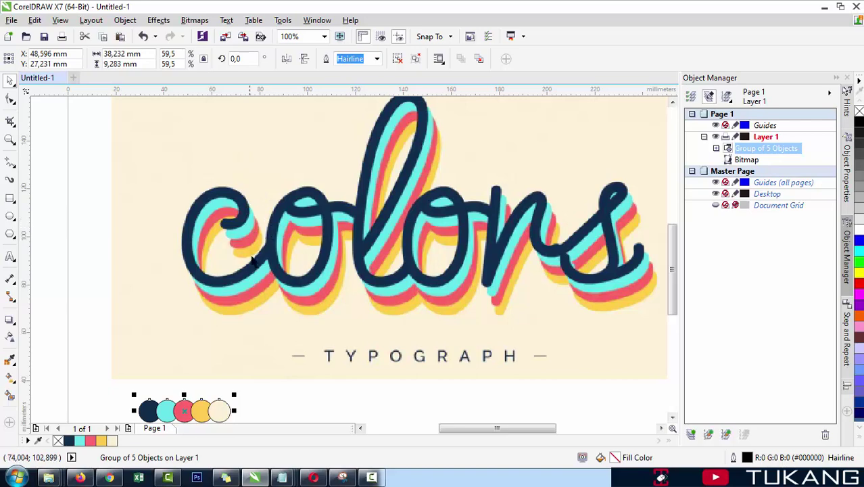
Place the circle group in the page's lower-left corner and move the bitmap up near the page's top edge.
scroll(270, 261, down, 2)
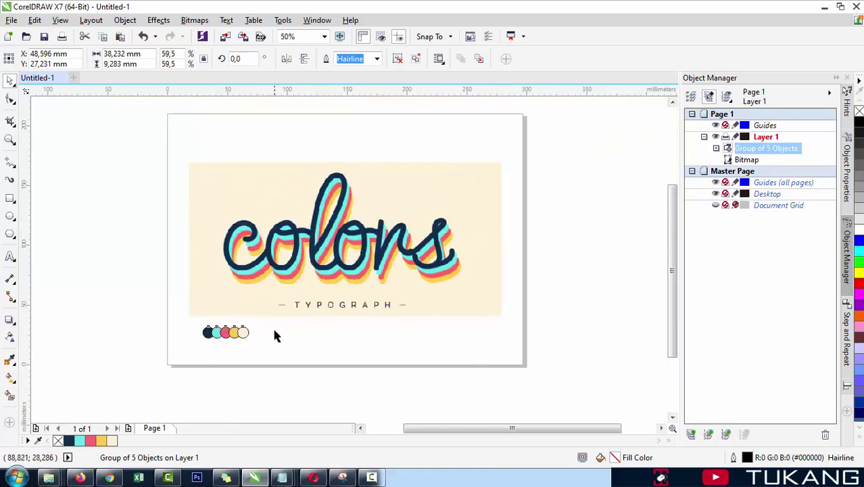
click(274, 336)
drag(224, 334, 211, 349)
key(Tab)
key(Escape)
drag(436, 281, 442, 247)
click(349, 324)
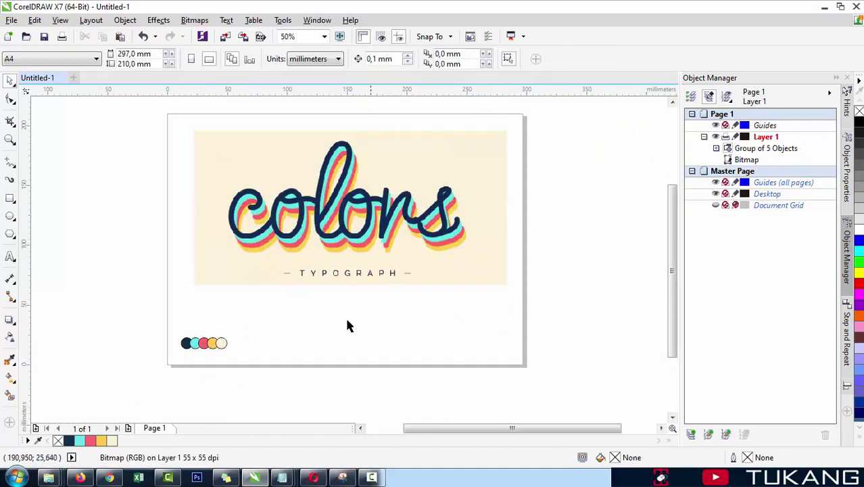
Start the B-Spline tool and choose round corners and round line caps in the default outline pen settings.
click(12, 165)
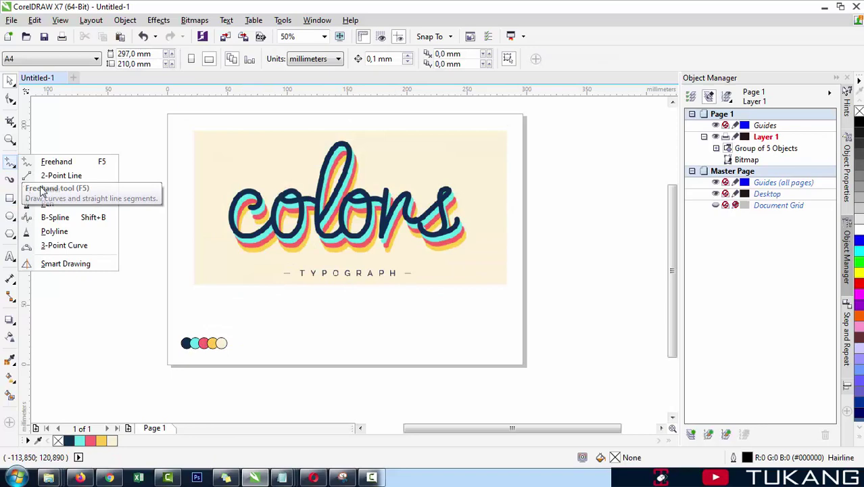
click(91, 219)
scroll(419, 188, up, 2)
click(401, 60)
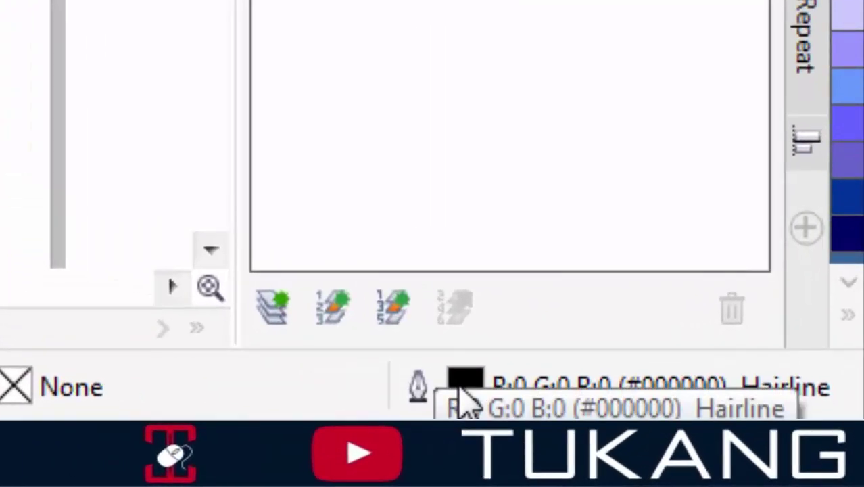
double_click(465, 399)
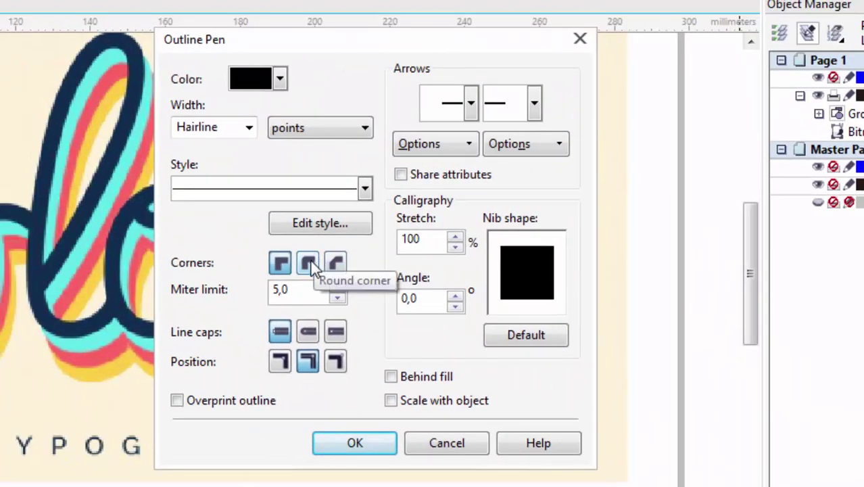
click(309, 262)
click(309, 332)
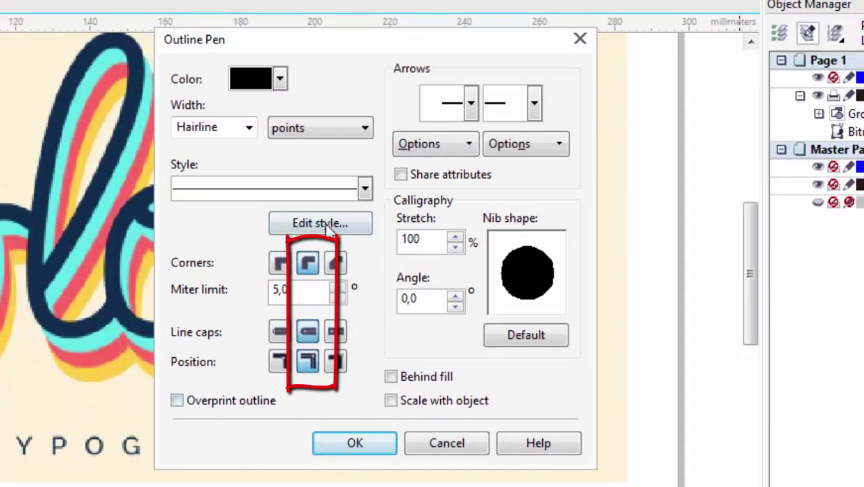
Set the default outline width to 4.0 pt and the default outline color to green.
click(250, 128)
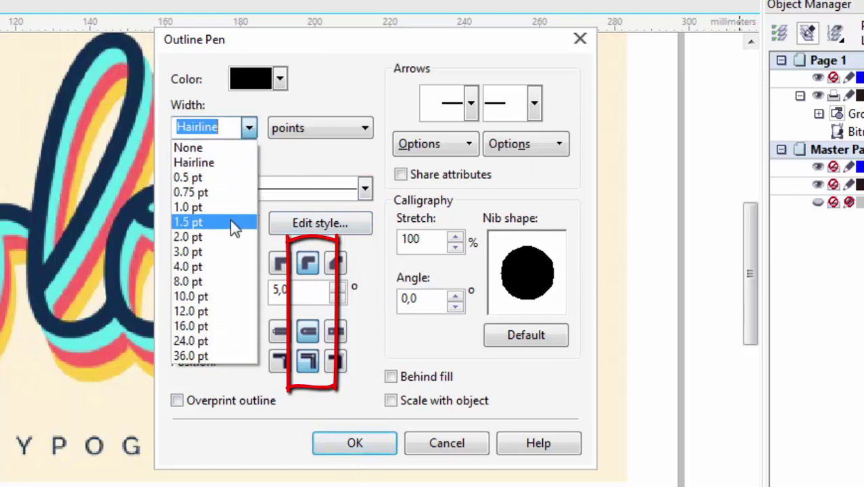
click(225, 268)
click(355, 443)
scroll(247, 176, up, 2)
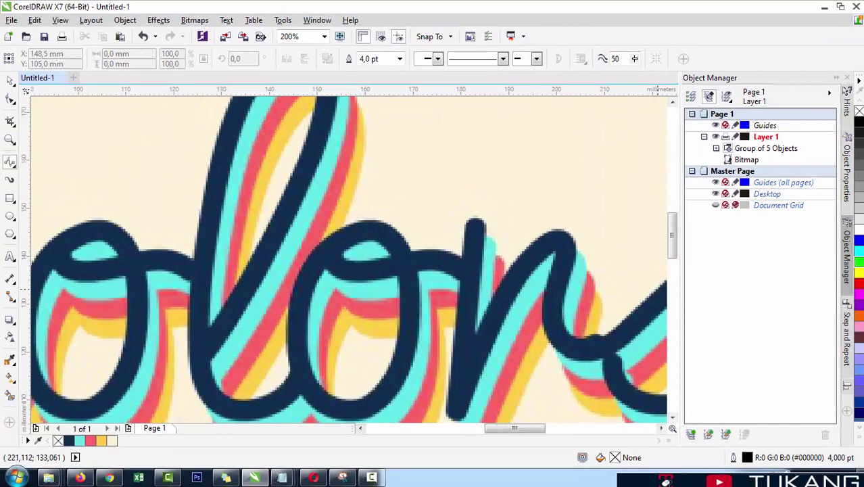
right_click(859, 263)
Try the 4 pt outline with a short diagonal B-spline stroke above the second "o", then undo it.
scroll(412, 203, up, 1)
click(446, 169)
double_click(357, 245)
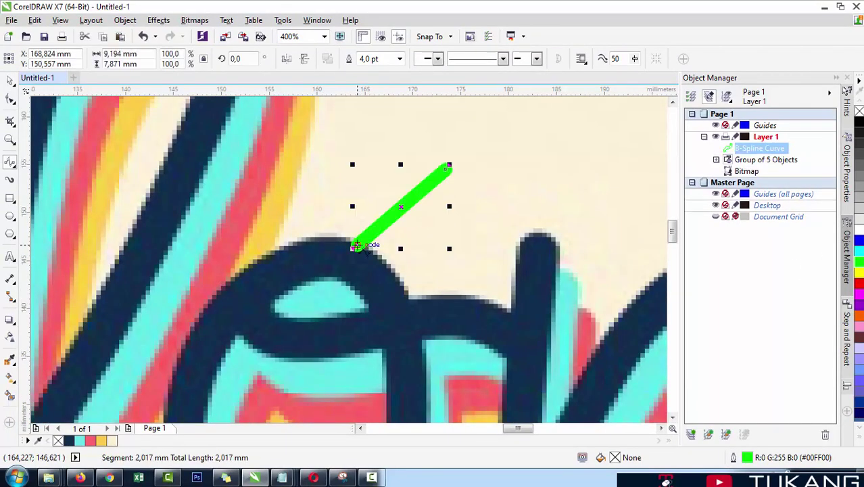
scroll(424, 201, up, 1)
key(ctrl+z)
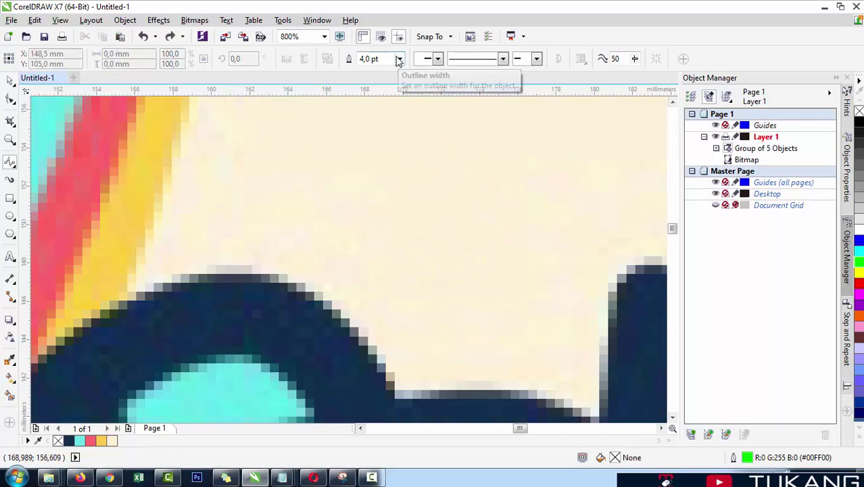
Set the outline width to 8 pt and try it with a short B-spline stroke above the second "o", then undo it.
click(400, 59)
click(367, 157)
click(396, 173)
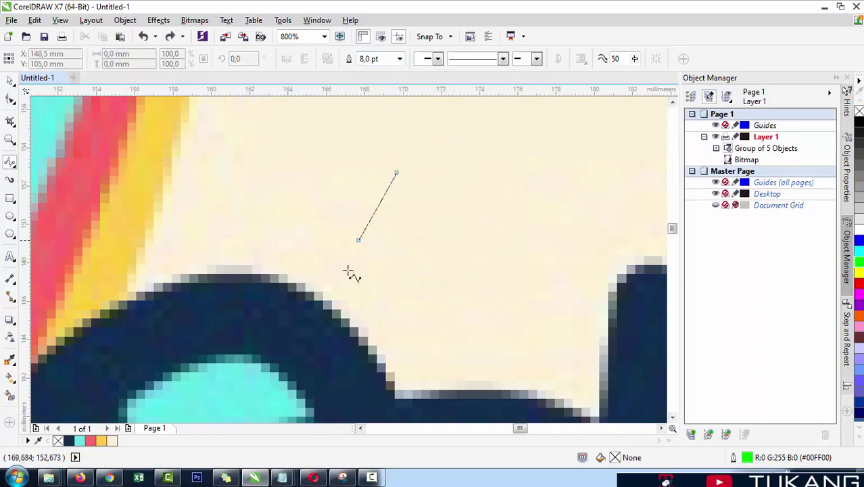
double_click(351, 277)
scroll(308, 242, down, 2)
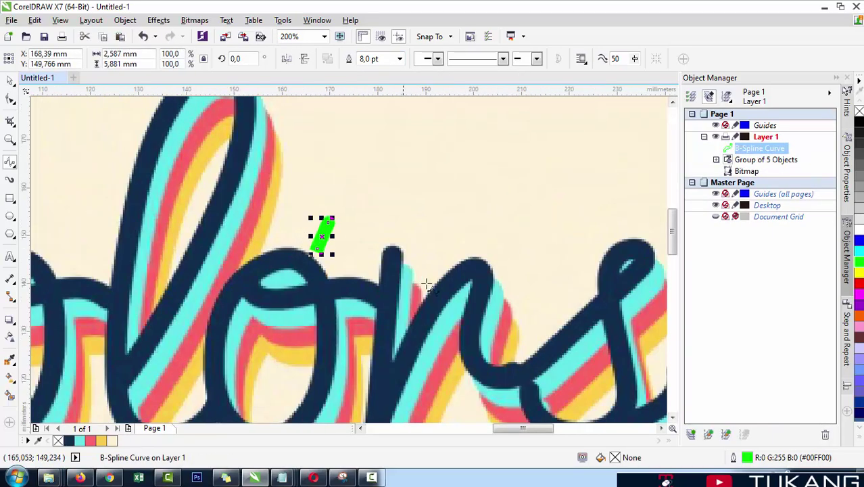
key(ctrl+z)
Compare the 8 pt outline with a straight B-spline stroke about 28 mm long on the "n" stem, then undo it.
click(390, 255)
double_click(388, 384)
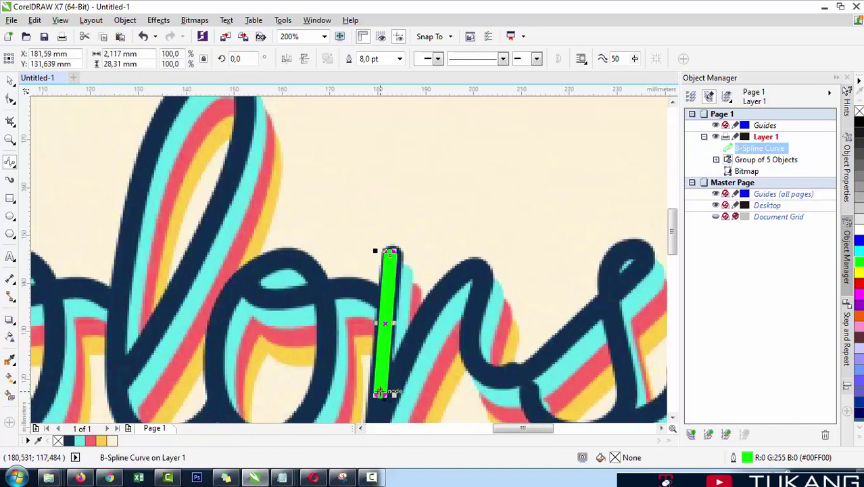
scroll(331, 153, down, 2)
key(ctrl+z)
Set the outline width to 9 pt and try a B-spline along the lower curve of the "s", then undo it.
scroll(351, 107, up, 1)
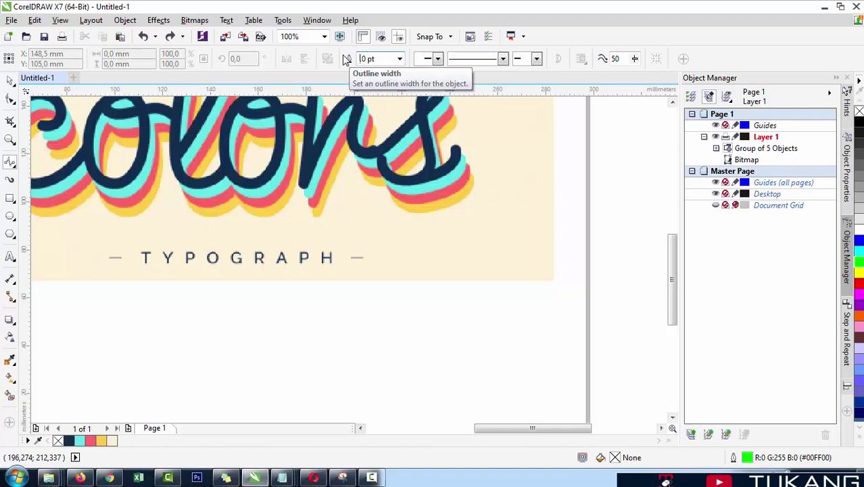
scroll(377, 324, down, 1)
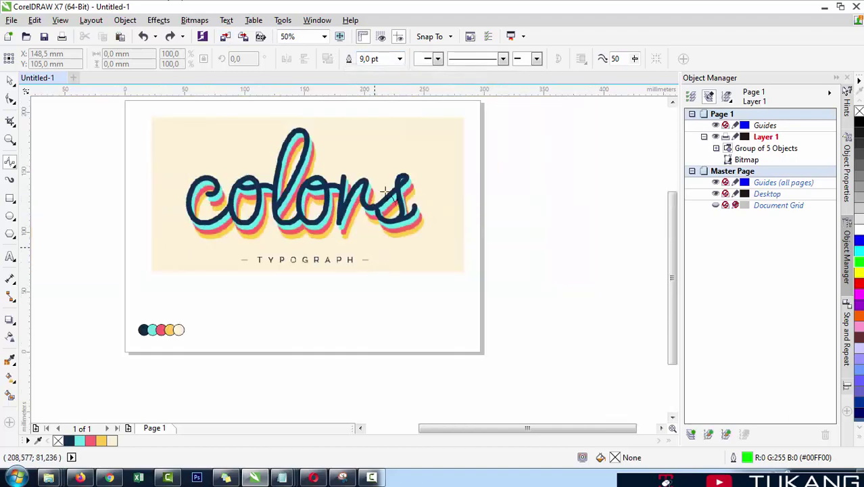
scroll(377, 323, up, 2)
click(349, 288)
click(376, 332)
click(417, 337)
click(448, 316)
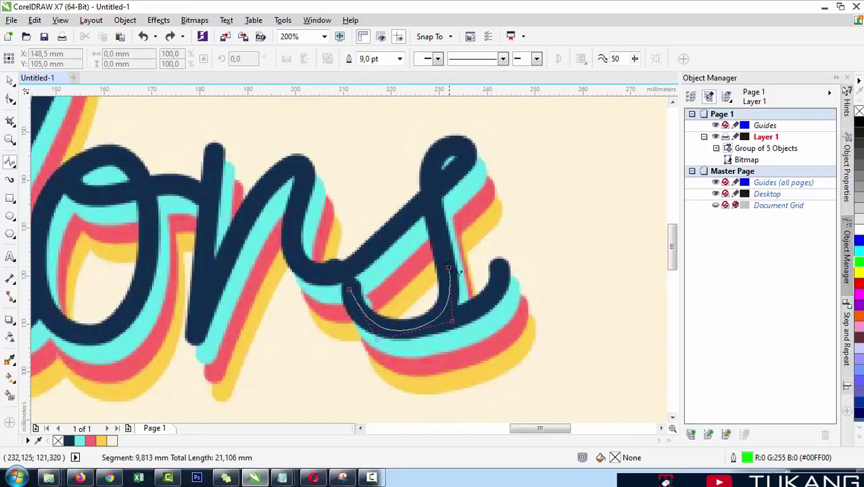
double_click(450, 264)
key(ctrl+z)
Set the B-Spline tool's default outline width to 10 pt.
click(399, 59)
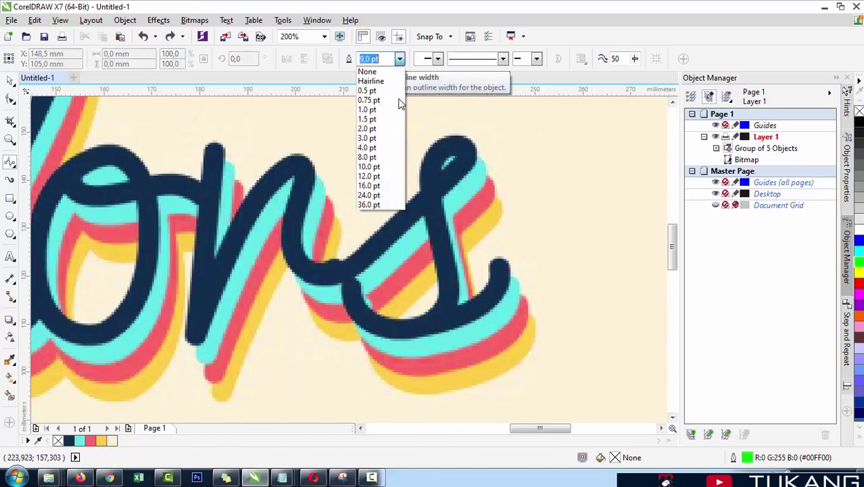
key(space)
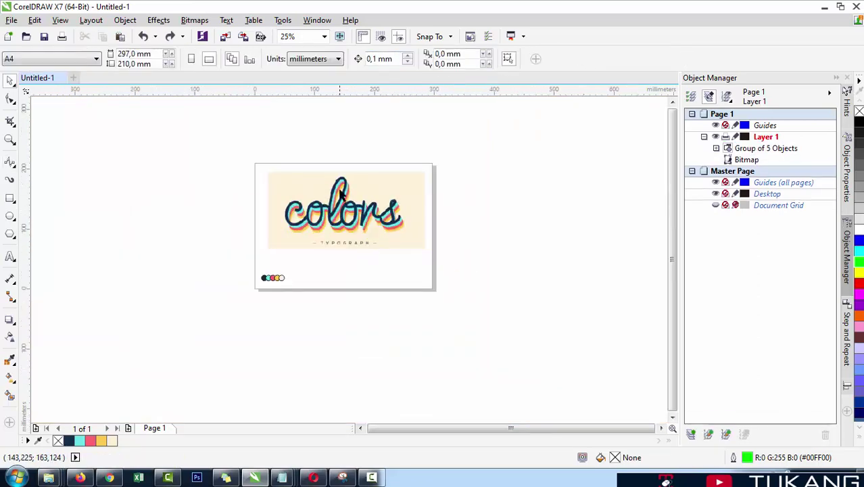
Center the bitmap horizontally on the page at X 148.5 mm and leave it deselected.
scroll(340, 190, up, 1)
drag(373, 218, 366, 218)
key(Escape)
click(349, 254)
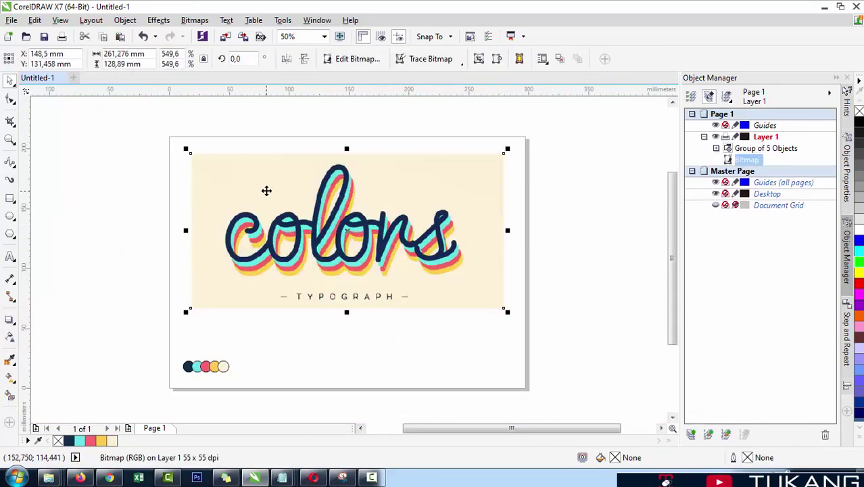
scroll(344, 259, down, 1)
scroll(345, 233, up, 1)
key(Escape)
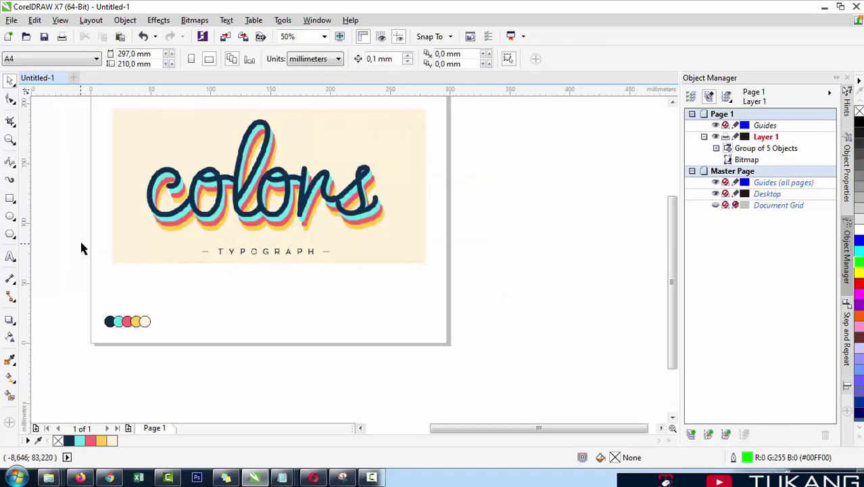
Activate the B-Spline tool for drawing in the empty area beside the page.
click(10, 162)
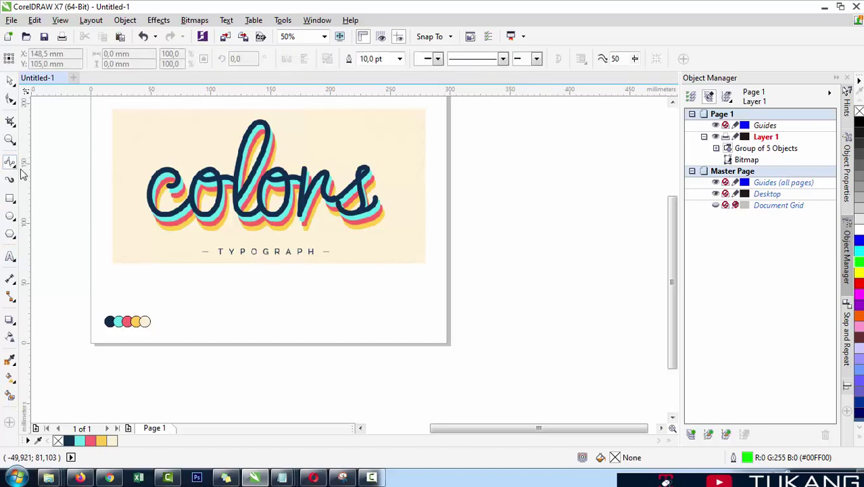
scroll(332, 205, down, 1)
scroll(346, 186, up, 1)
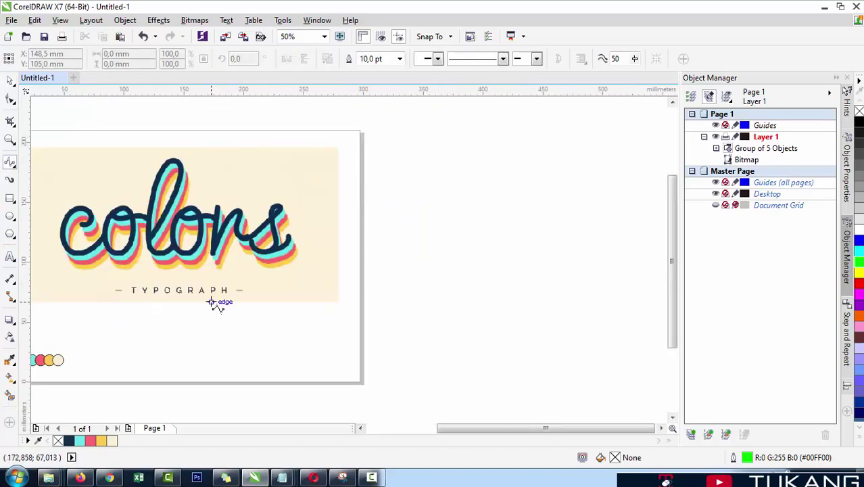
scroll(296, 259, down, 1)
scroll(281, 283, up, 1)
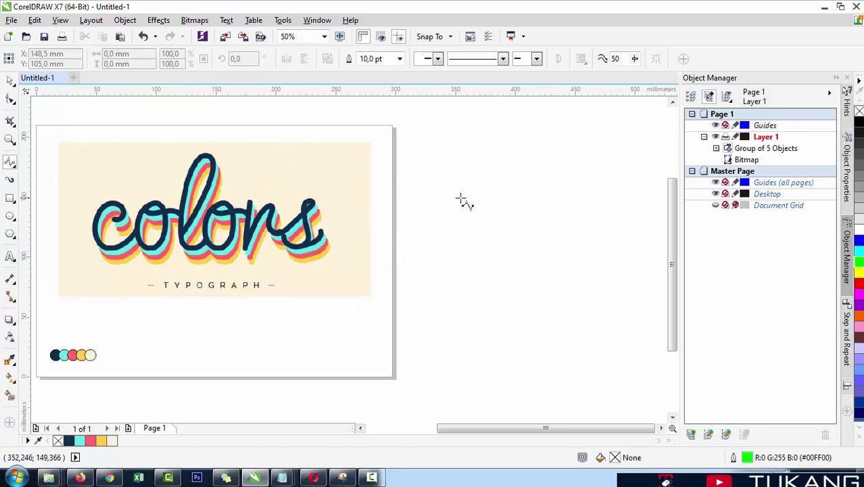
scroll(394, 206, down, 1)
scroll(430, 194, up, 1)
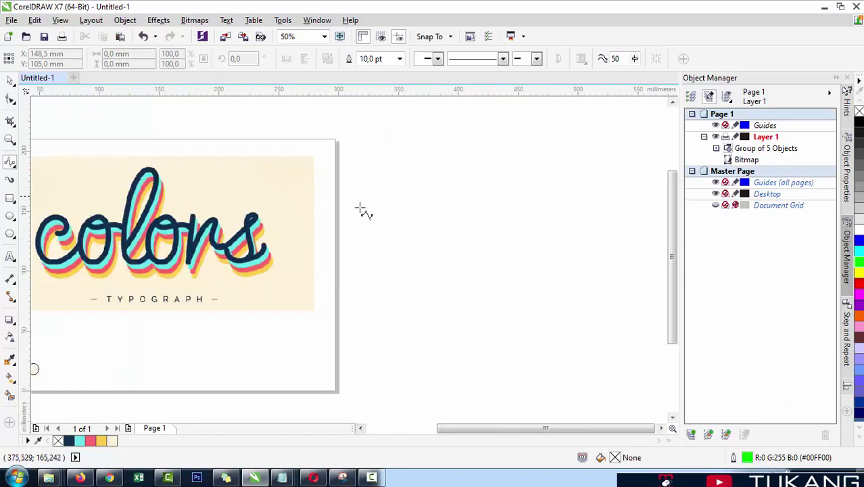
Save the drawing as the CDR file SANTUY in the My Pictures folder.
key(ctrl+s)
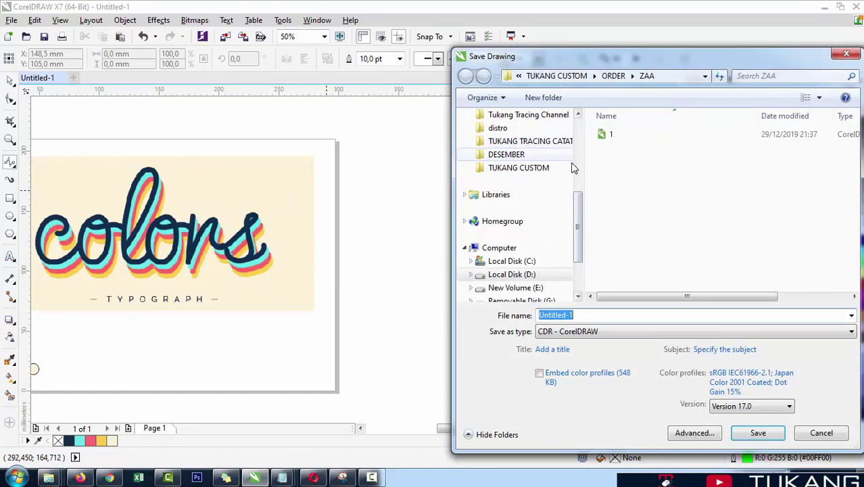
scroll(575, 206, up, 1)
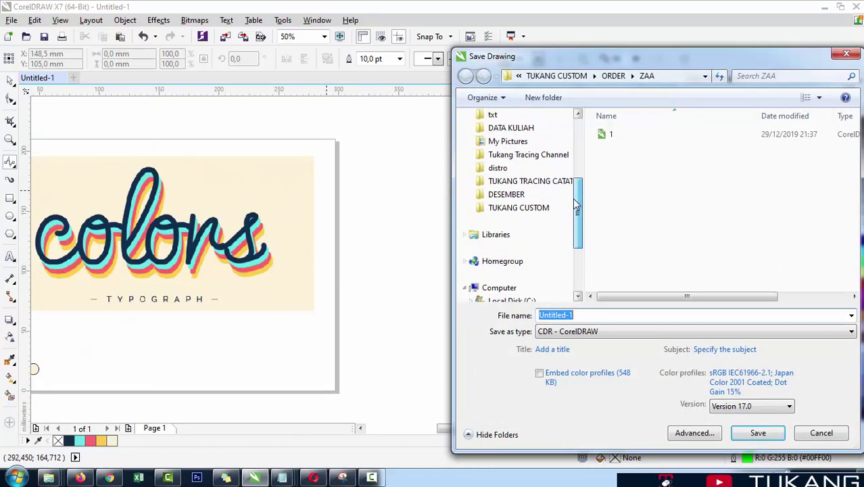
click(528, 141)
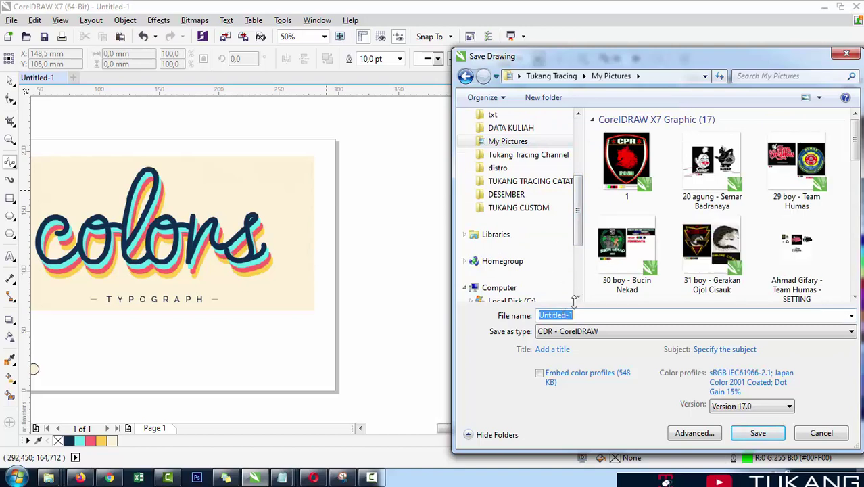
text(SANTUY)
key(Return)
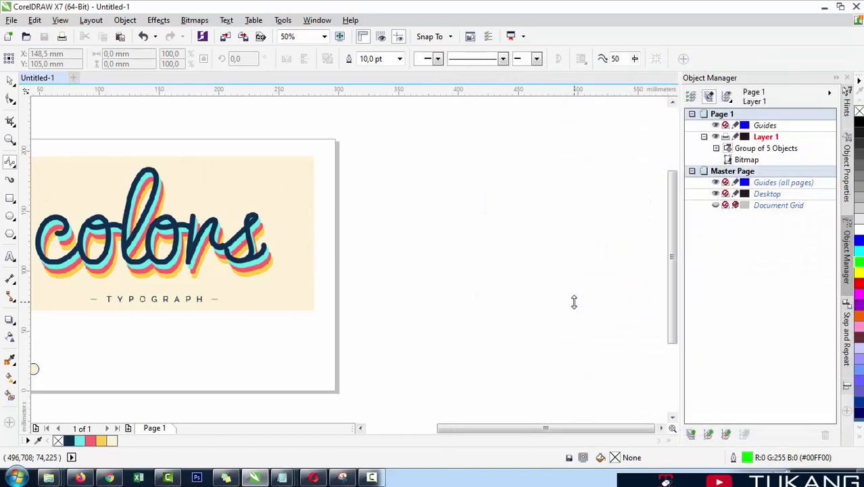
Draw a capital "S" as a B-spline beside the page, about 45 mm wide and 79 mm high, and leave it deselected.
scroll(377, 216, down, 1)
scroll(405, 208, up, 1)
scroll(385, 208, down, 1)
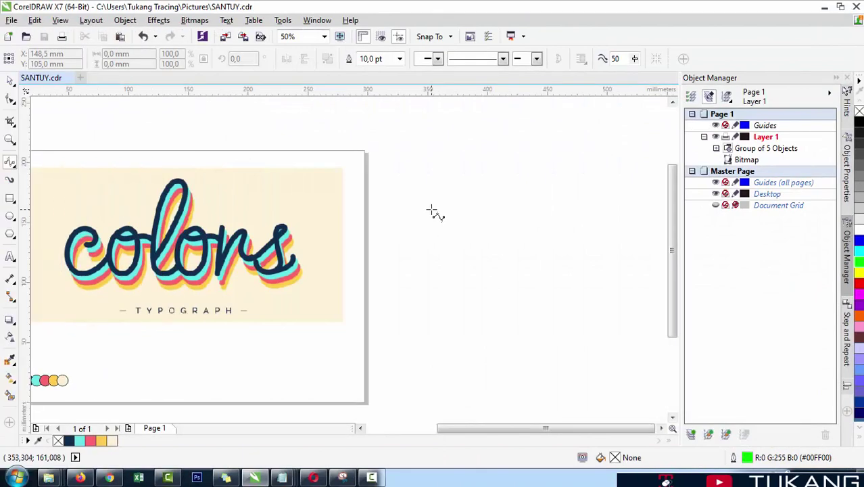
click(431, 208)
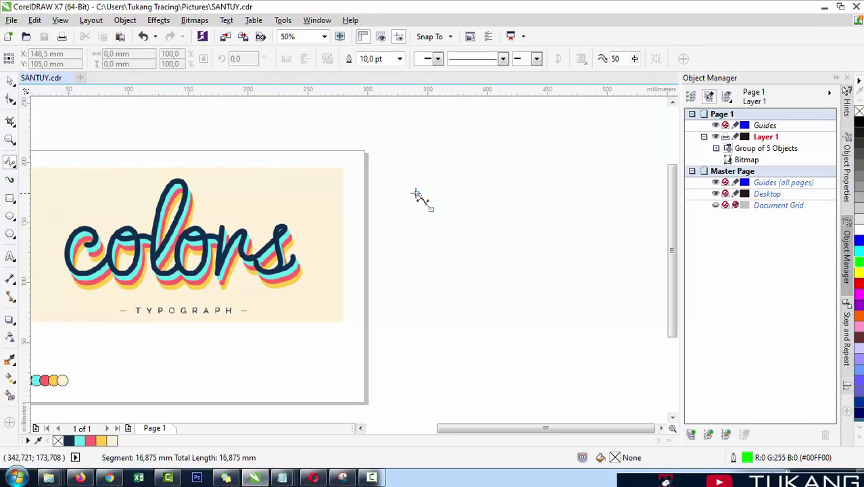
click(408, 191)
click(381, 225)
click(393, 258)
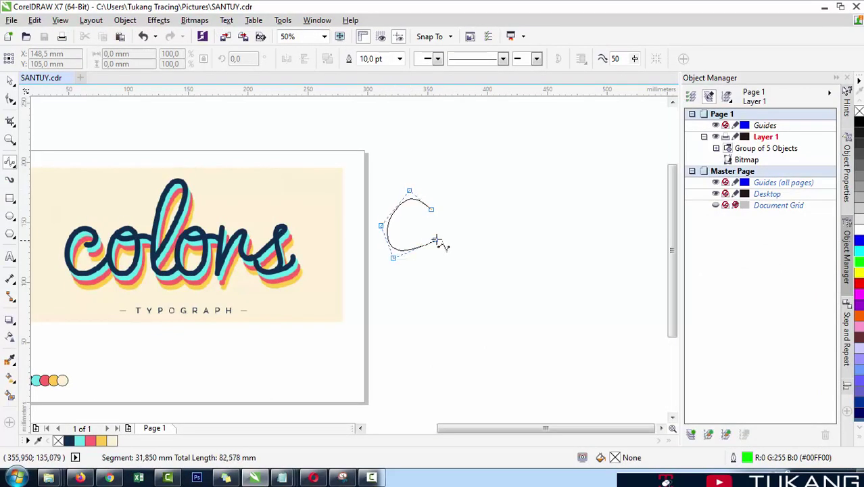
click(440, 237)
click(444, 293)
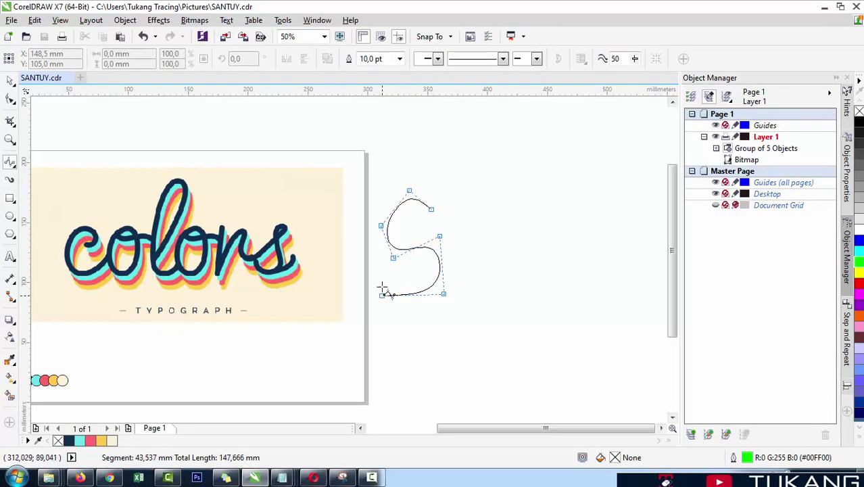
click(382, 295)
double_click(387, 268)
scroll(395, 255, down, 1)
scroll(409, 259, up, 2)
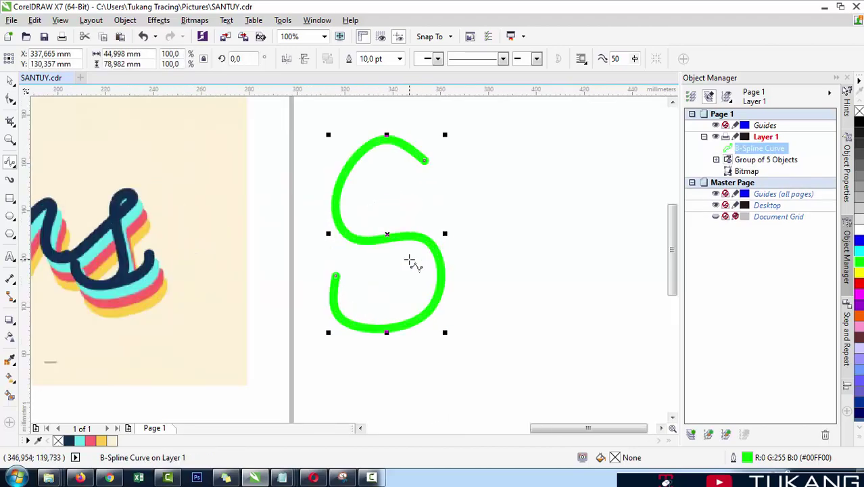
click(492, 242)
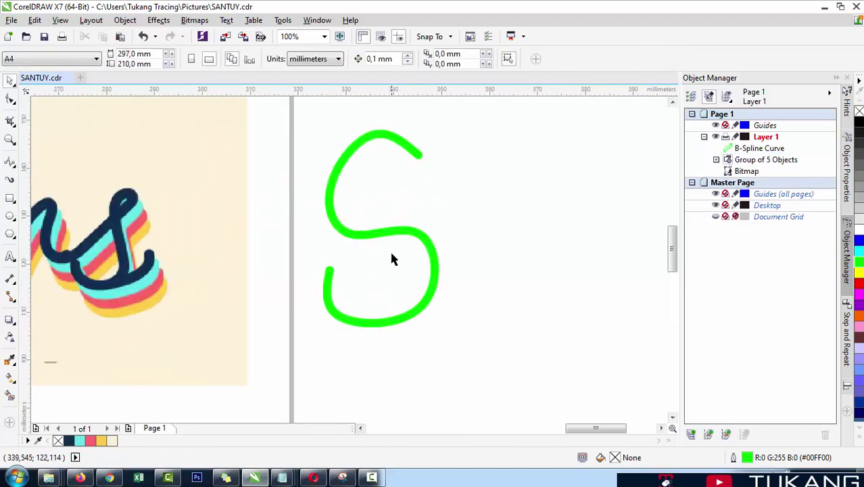
scroll(399, 237, up, 2)
click(406, 215)
scroll(370, 244, down, 1)
click(468, 249)
click(425, 261)
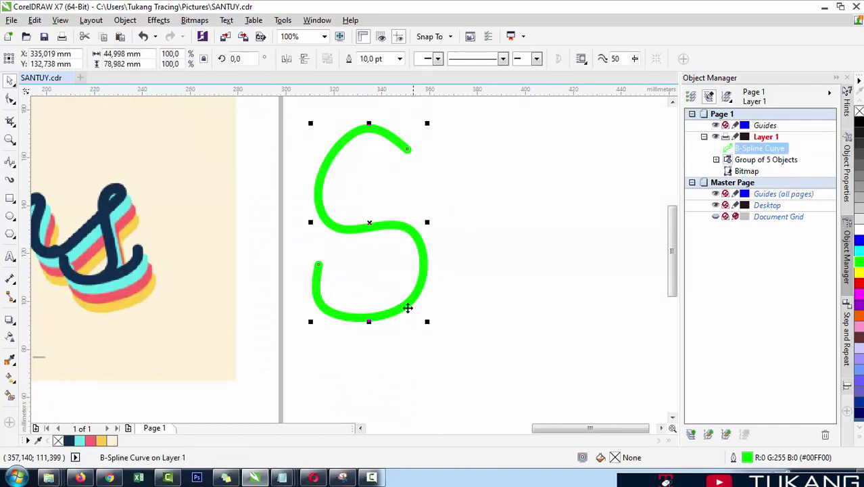
click(493, 301)
Set the B-Spline tool's default outline width to 12 pt.
key(space)
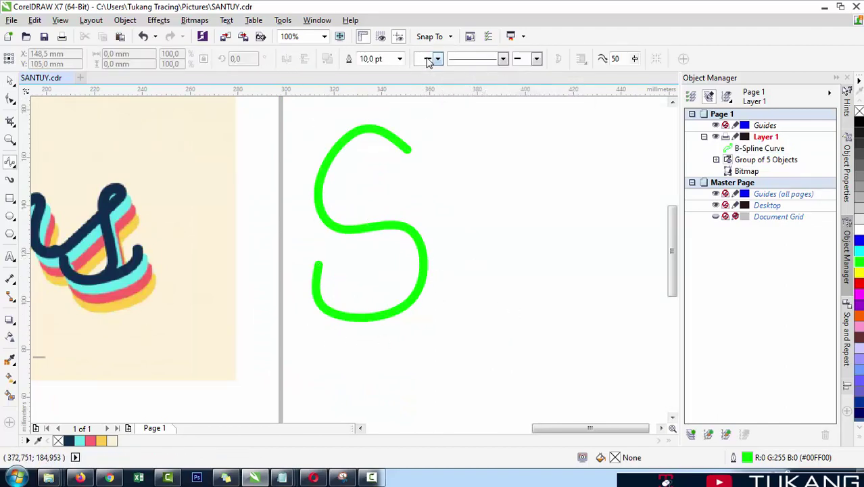
click(400, 60)
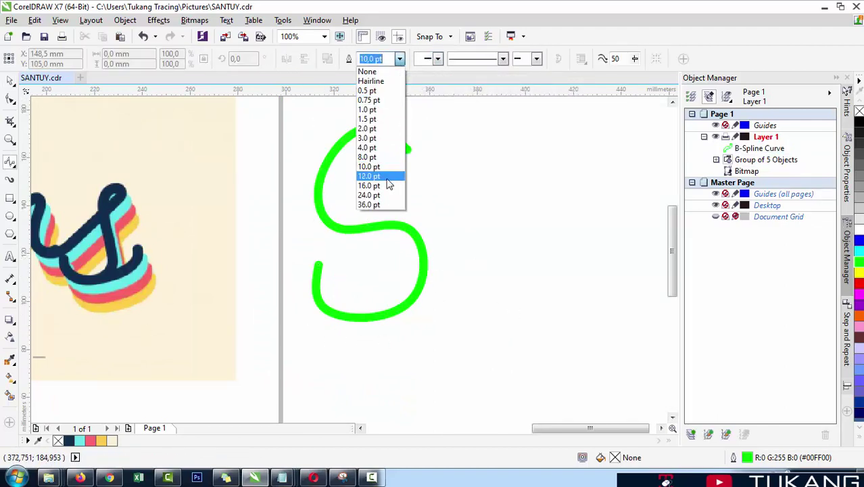
click(393, 177)
Set the outline width of the drawn "S" to 12 pt and leave it deselected.
click(10, 80)
click(350, 134)
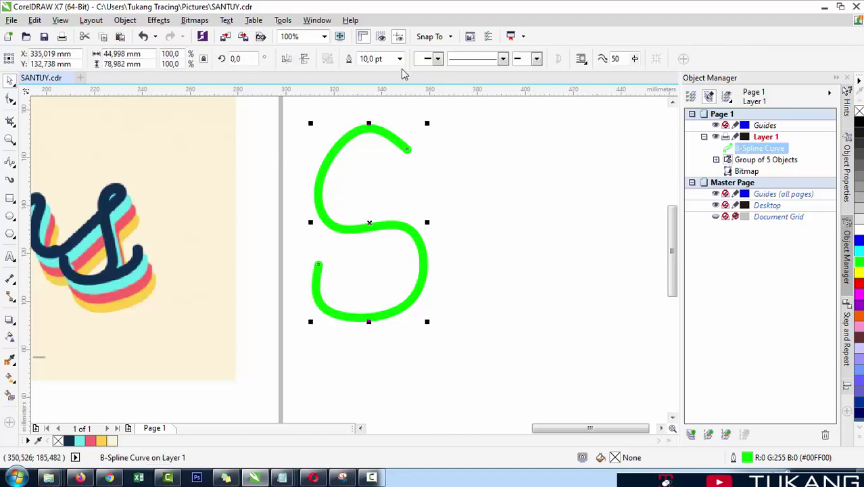
click(400, 59)
click(382, 176)
click(452, 209)
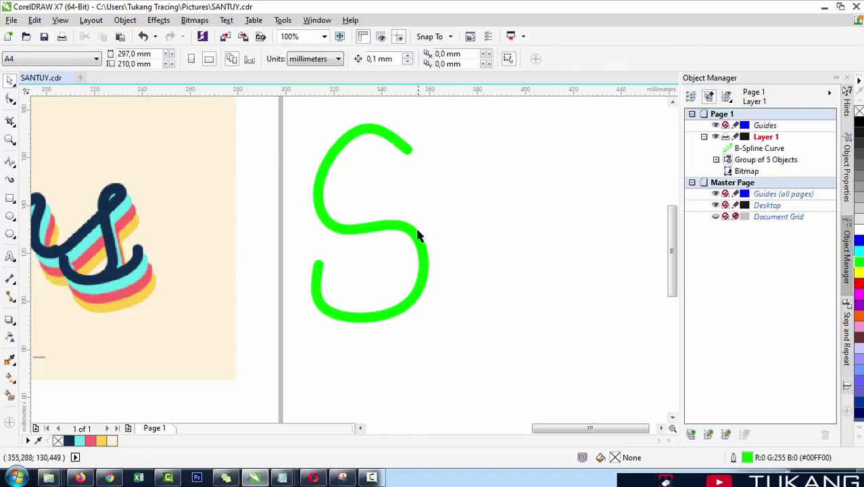
click(413, 236)
click(501, 233)
Draw a lowercase "a" as a B-spline beside the "S", about 21 mm wide and 51 mm high, ending its bowl at the stem.
click(10, 162)
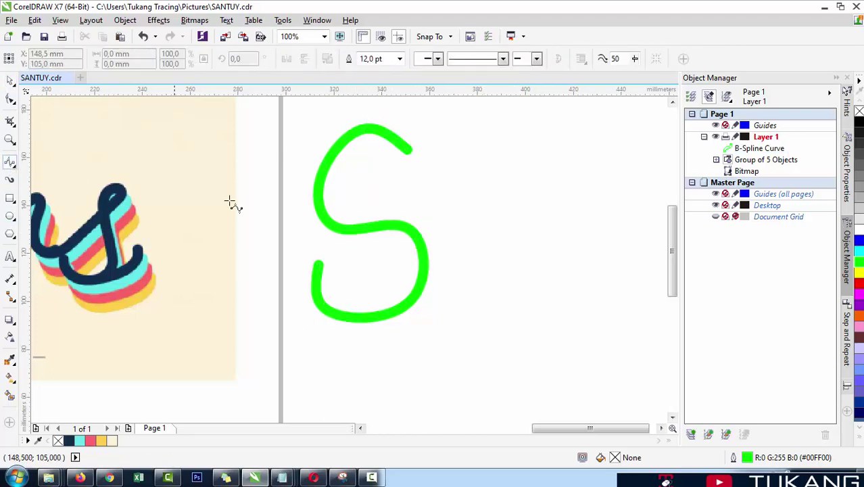
scroll(232, 199, down, 1)
scroll(369, 229, up, 1)
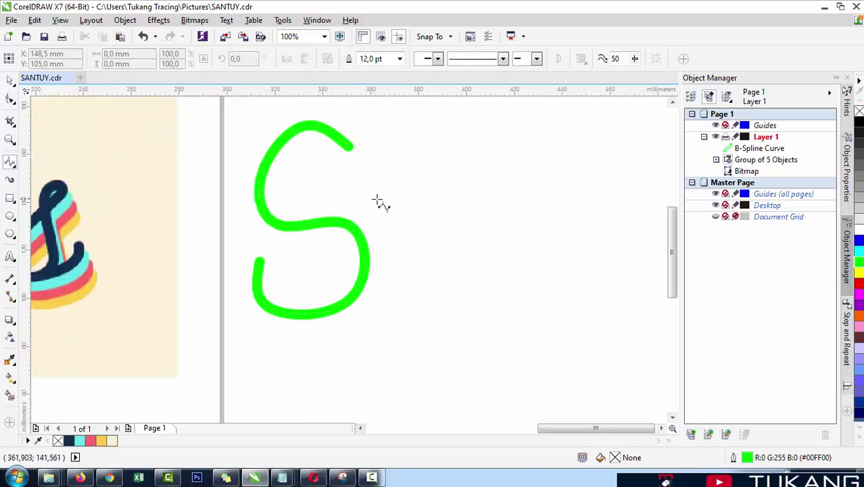
mouse_move(382, 209)
mouse_down()
mouse_move(386, 192)
mouse_move(422, 194)
mouse_move(419, 296)
mouse_move(408, 309)
mouse_move(372, 311)
mouse_move(377, 252)
mouse_up()
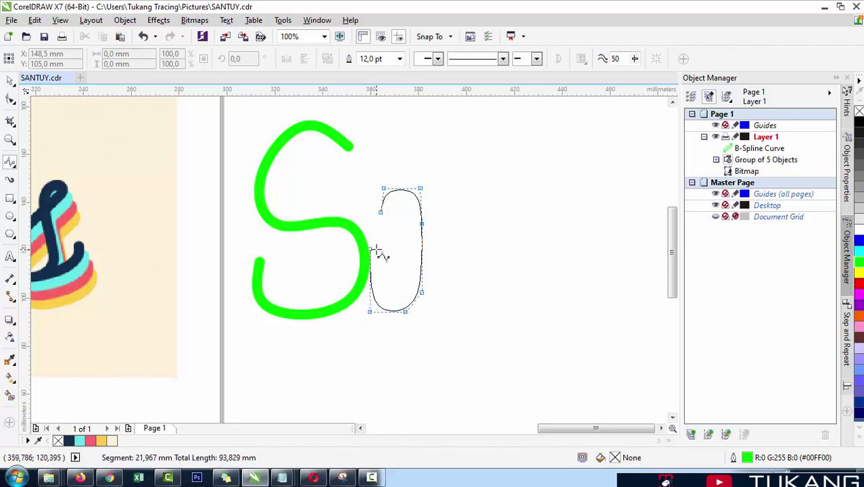
click(371, 249)
double_click(413, 249)
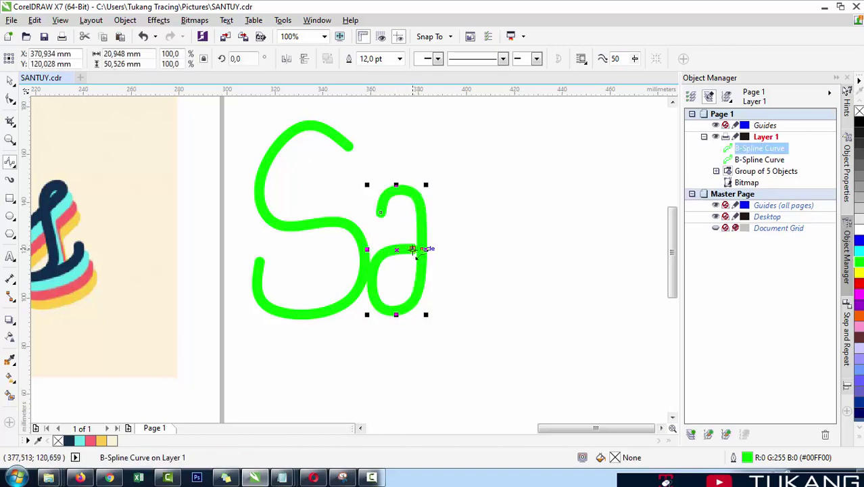
Move the "a" about 4 mm to the right to open a small gap from the "S".
key(space)
drag(412, 247, 422, 248)
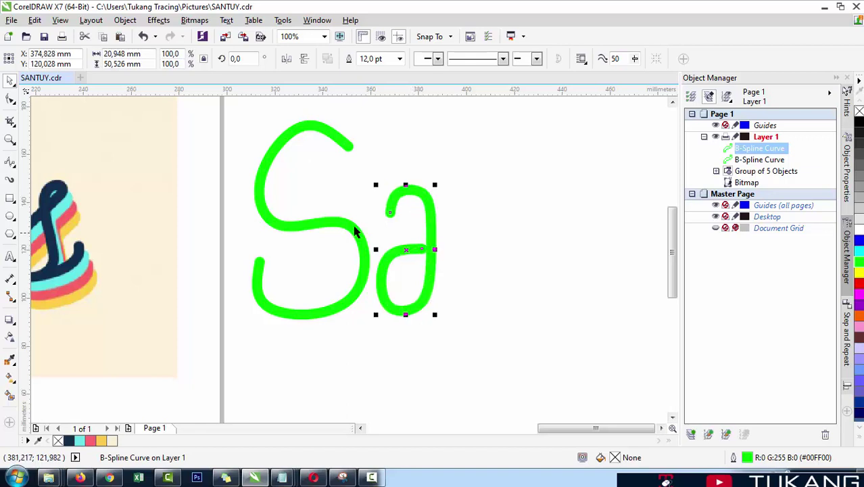
scroll(348, 226, down, 1)
scroll(364, 245, up, 1)
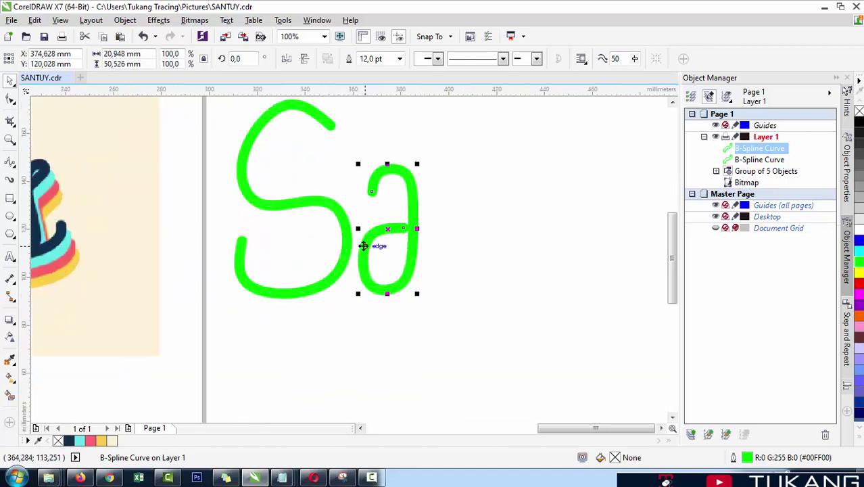
Reshape the "a" curve so its inner end runs into the middle of the stem, then deselect it.
scroll(365, 245, up, 2)
key(F10)
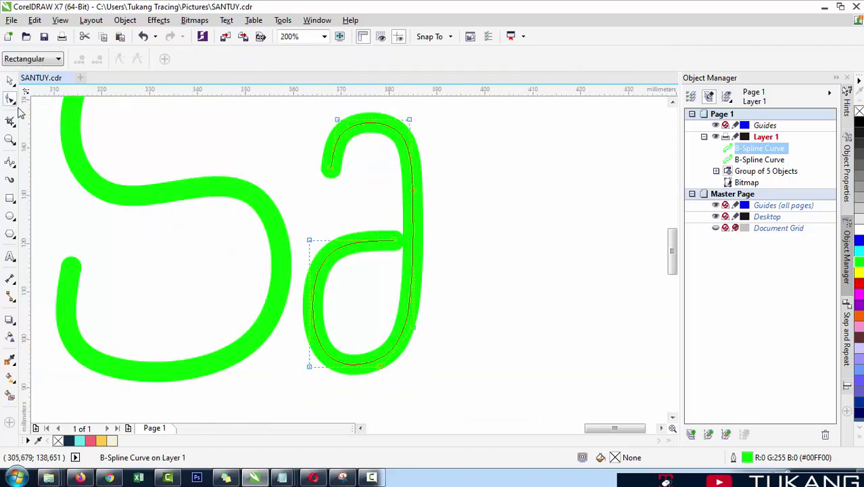
scroll(401, 251, up, 4)
drag(343, 214, 381, 208)
scroll(405, 217, down, 6)
key(Escape)
click(378, 237)
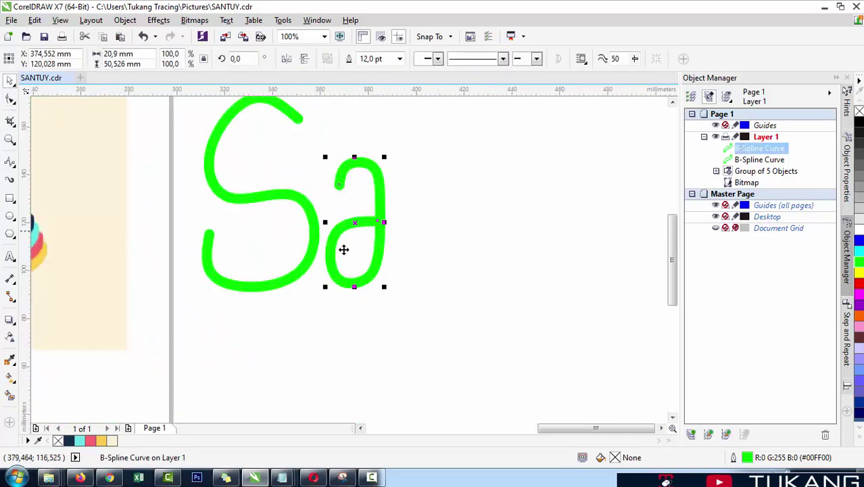
scroll(291, 288, down, 1)
key(Escape)
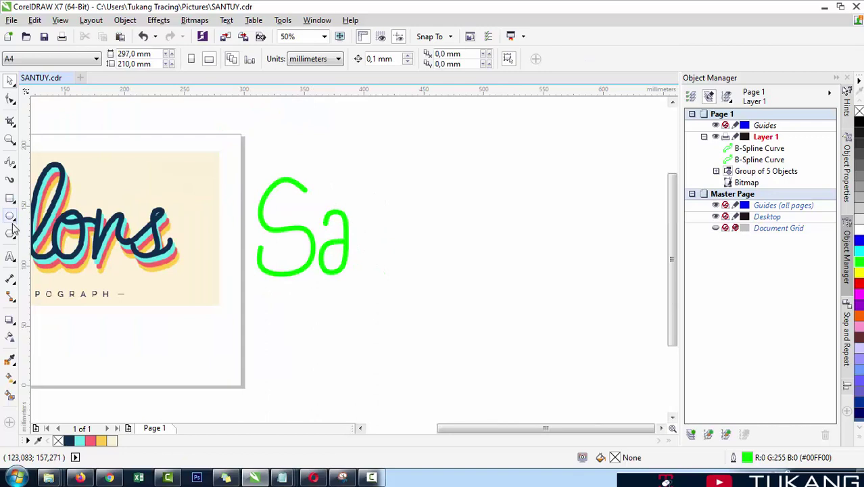
Draw an "n" as one continuous B-spline beside the "a", with an arch and a rounded lower bend, about 22 mm wide and 46 mm high.
click(9, 166)
scroll(395, 216, up, 1)
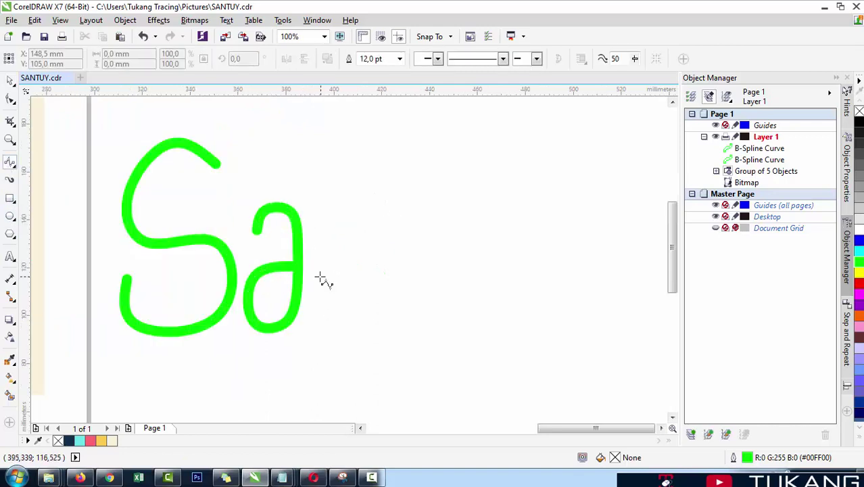
click(313, 314)
click(313, 232)
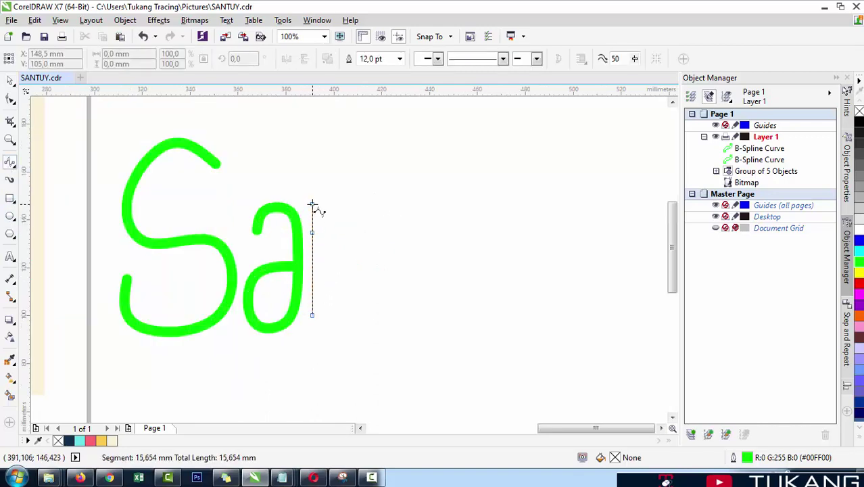
click(312, 203)
click(335, 204)
click(334, 232)
click(334, 314)
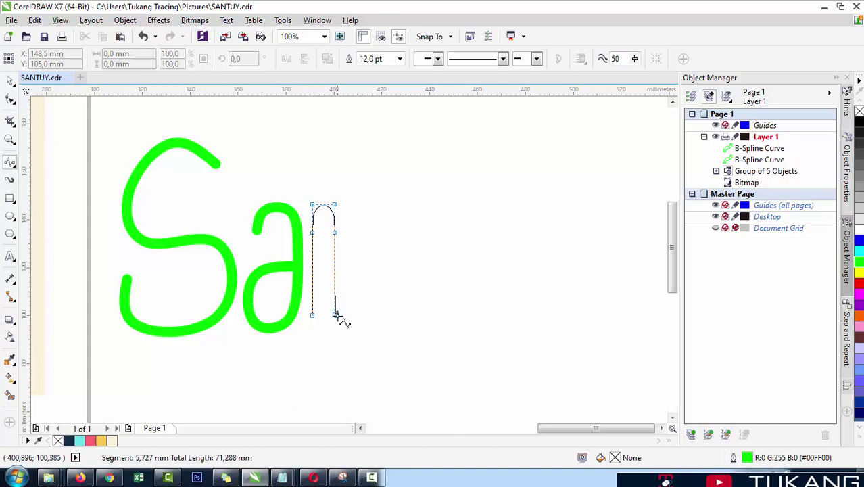
click(346, 319)
click(366, 321)
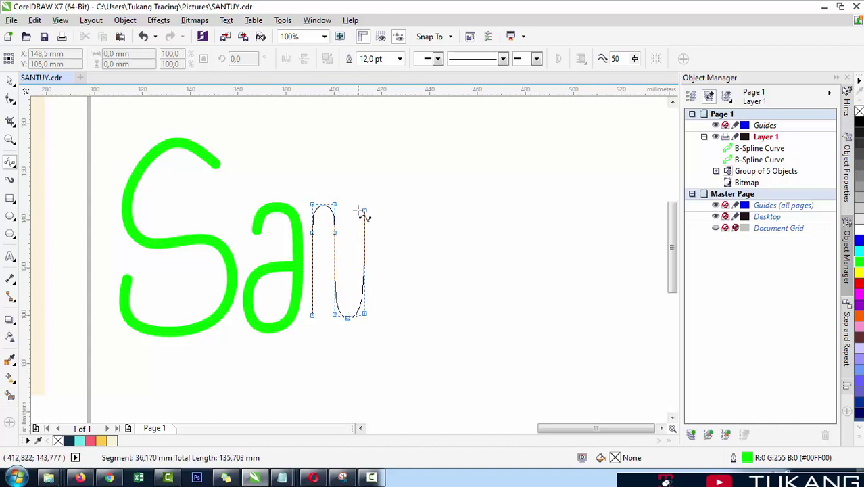
double_click(363, 207)
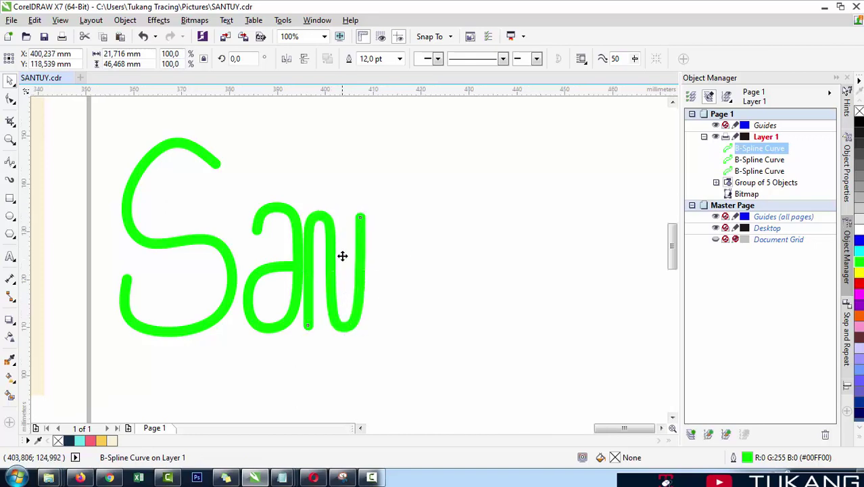
Position the "n" close beside the "a" with a small gap and leave all letters deselected.
scroll(342, 255, up, 1)
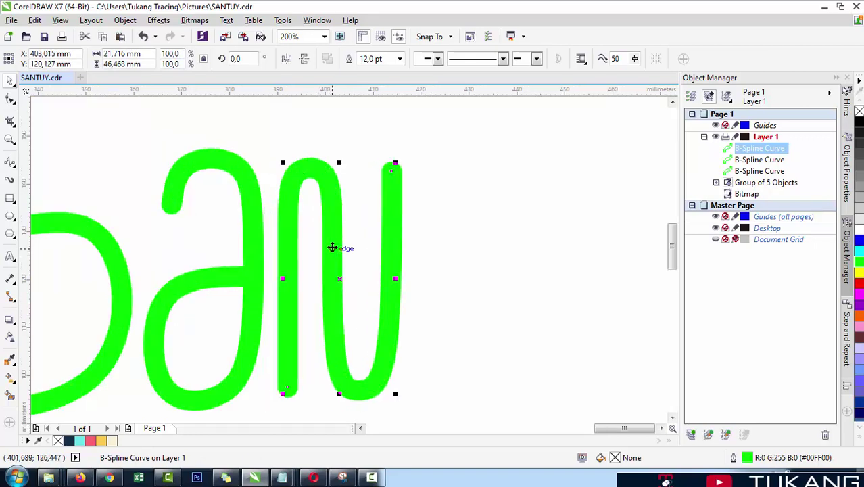
scroll(332, 249, down, 2)
drag(436, 320, 193, 179)
click(305, 259)
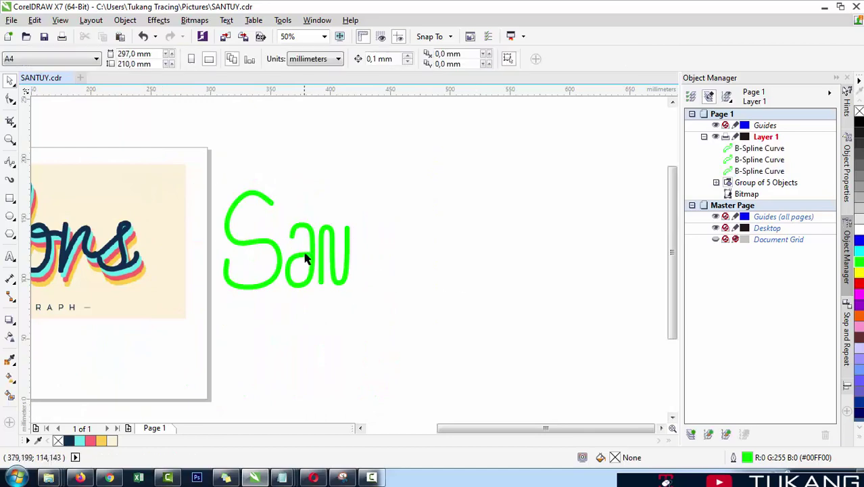
Draw the "t" stem beside the "n" as a B-spline with a hooked foot, about 15 mm wide and 55 mm high.
scroll(309, 239, up, 1)
key(F5)
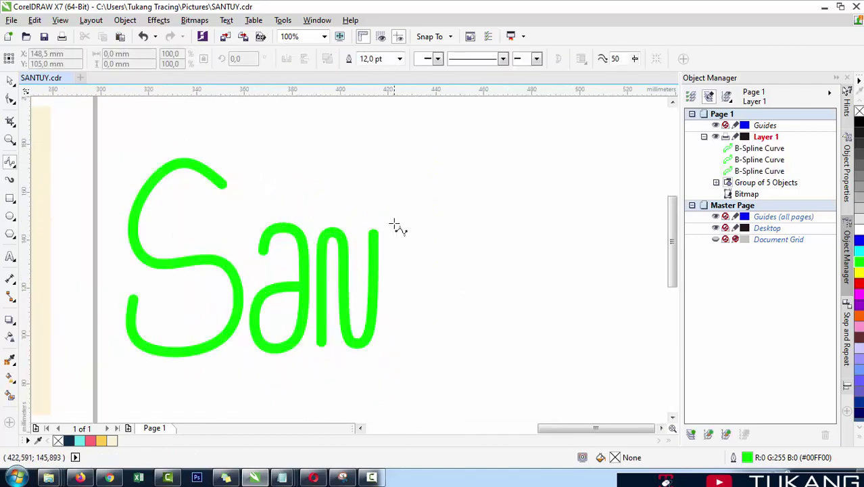
click(393, 215)
click(393, 313)
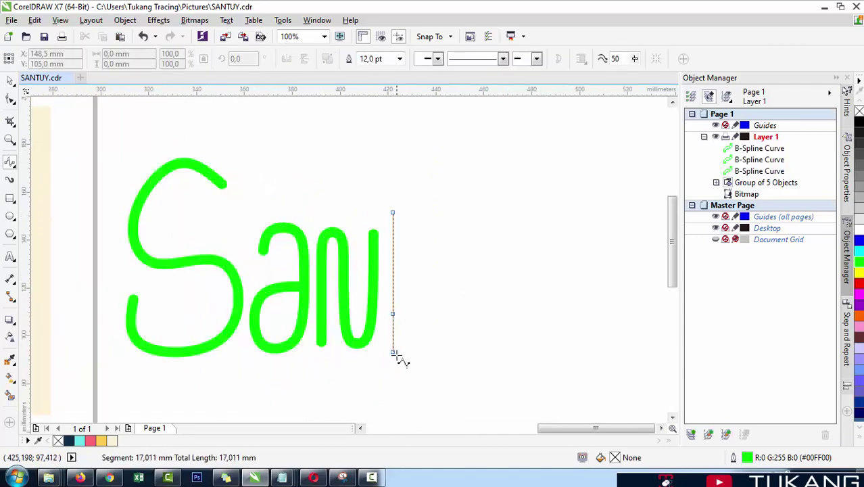
click(393, 344)
click(431, 346)
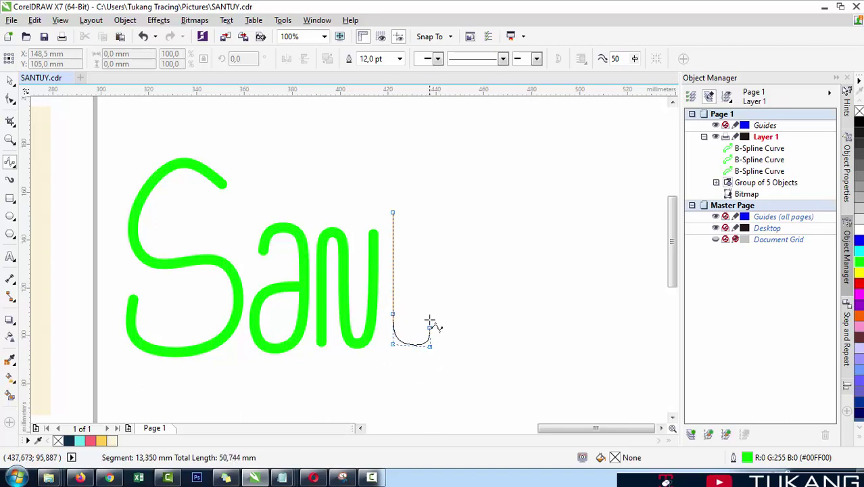
double_click(419, 301)
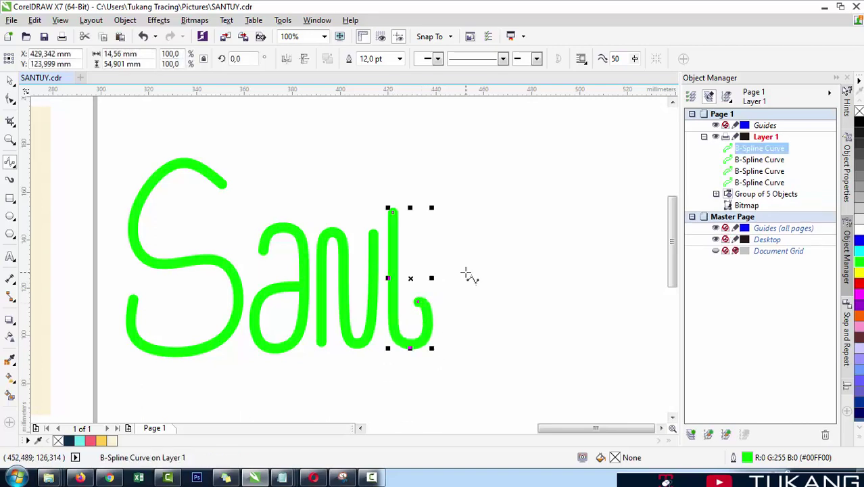
Reshape the foot of the "t" into a wider bend with an upright end, then deselect it.
click(13, 103)
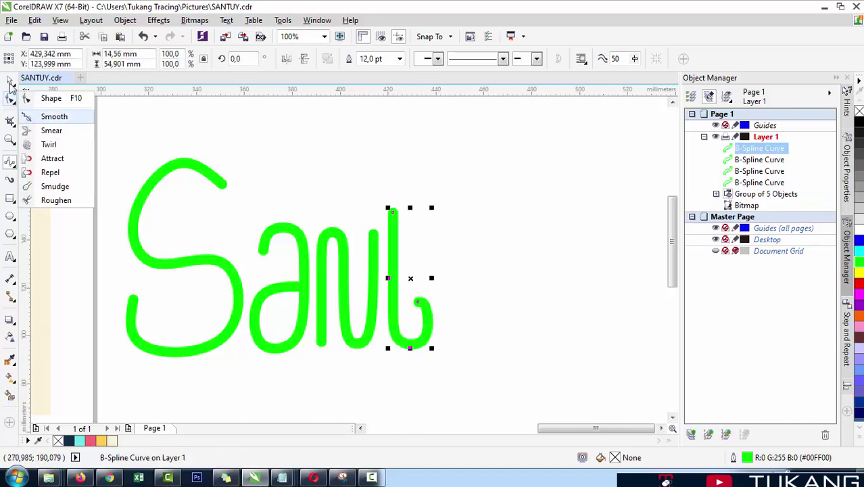
click(38, 93)
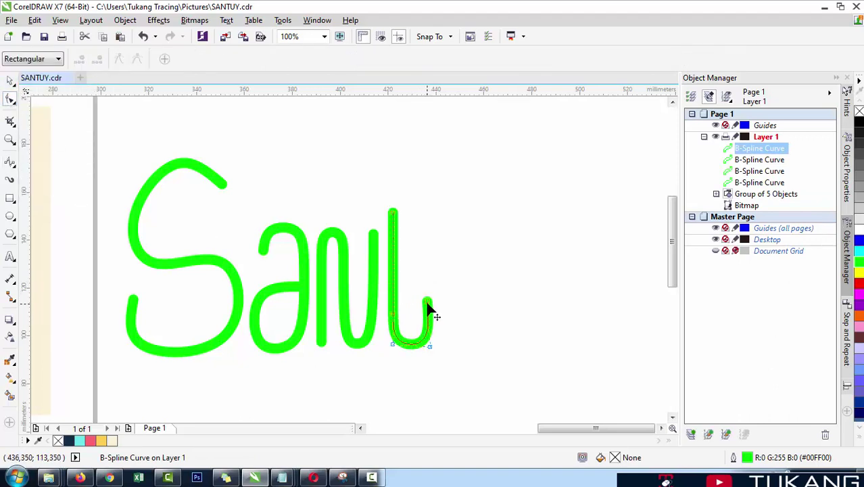
drag(428, 304, 427, 296)
drag(430, 346, 435, 347)
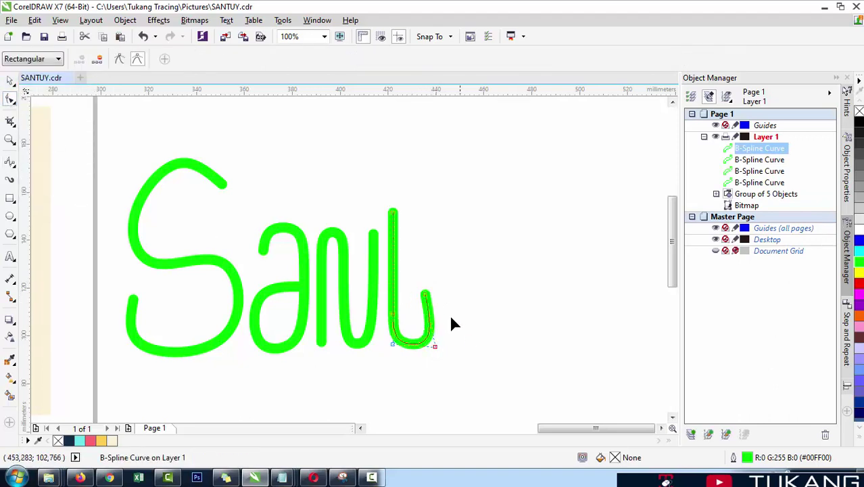
drag(423, 294, 430, 294)
click(468, 294)
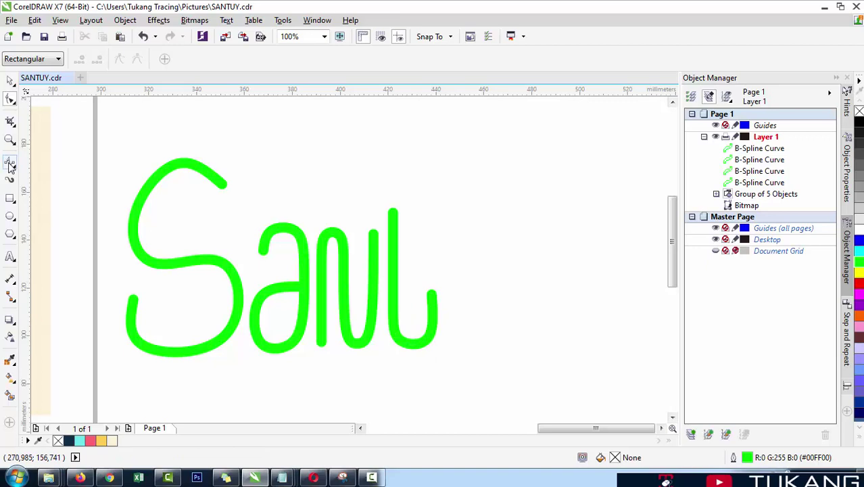
Draw a horizontal crossbar about 12 mm long from the "t" stem to the right and deselect it.
click(10, 164)
click(392, 257)
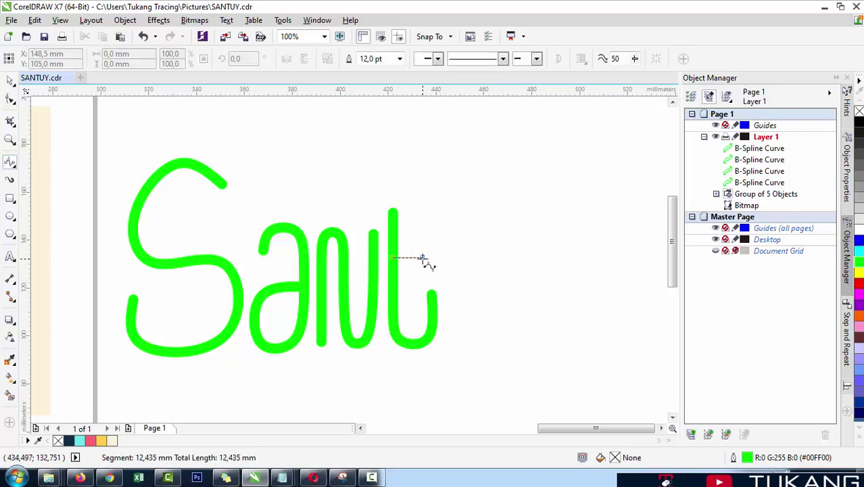
double_click(422, 258)
key(space)
click(473, 254)
Draw a "u" as one B-spline beside the "t", about 19 mm wide and 44 mm high.
scroll(346, 240, down, 1)
scroll(451, 249, up, 1)
key(space)
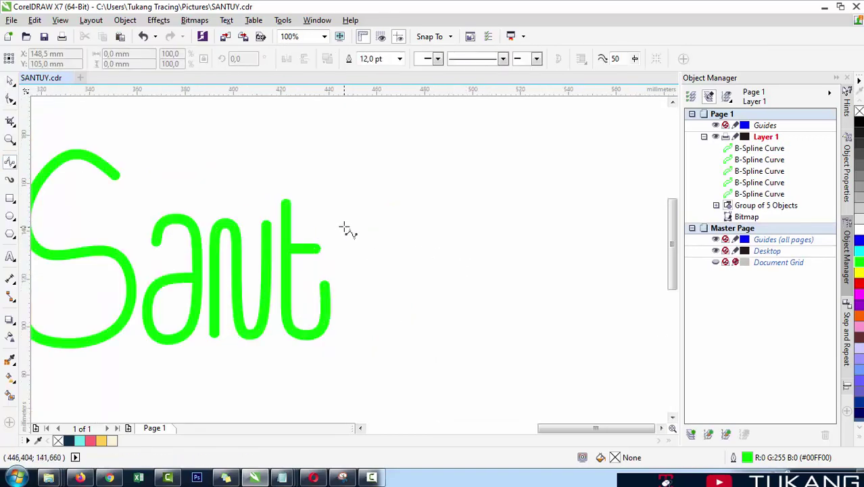
click(336, 225)
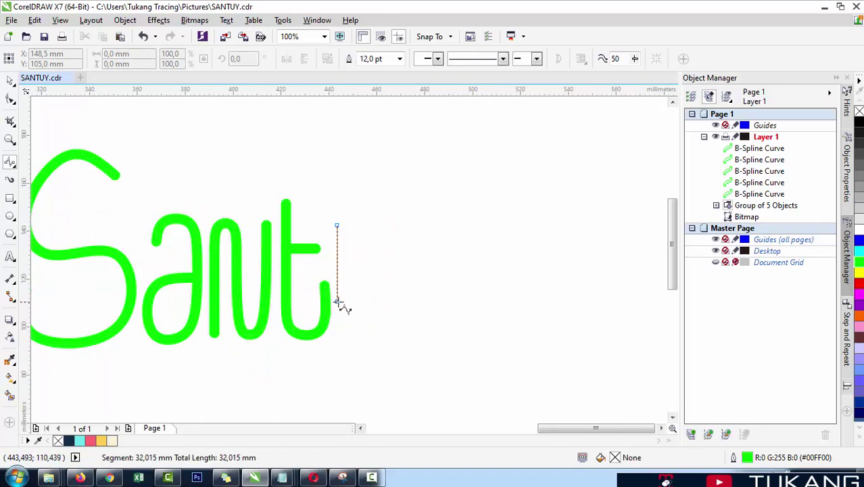
click(337, 303)
click(337, 330)
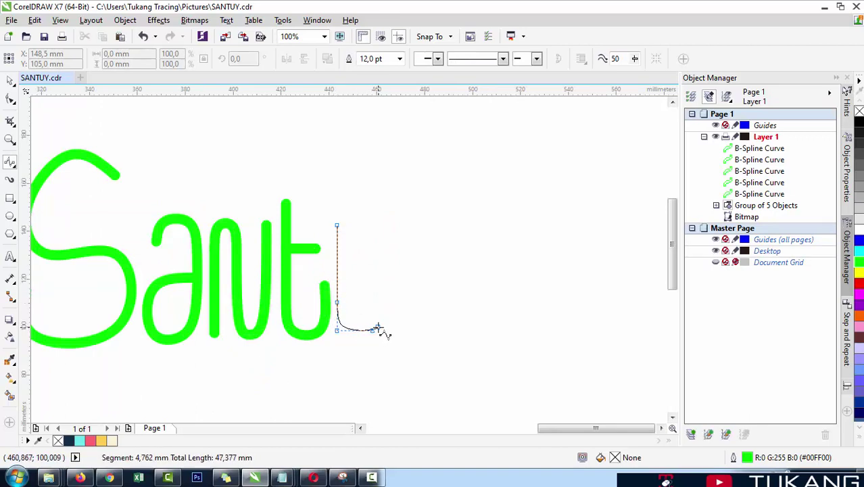
click(382, 328)
click(382, 264)
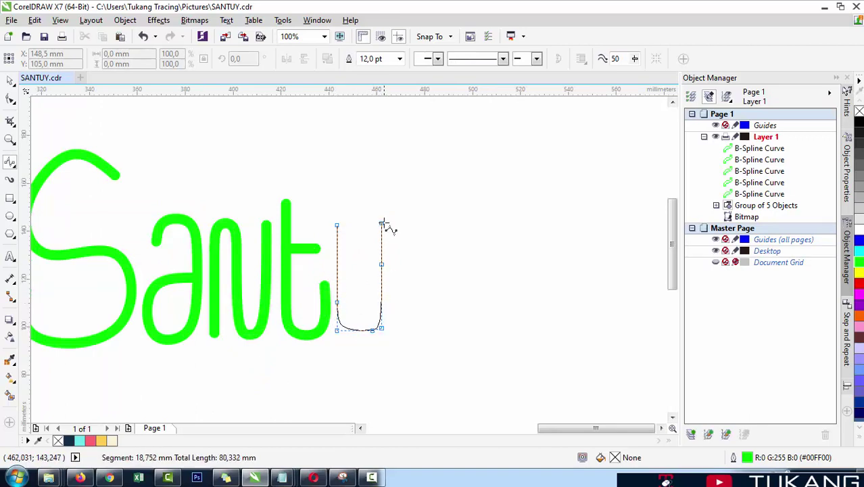
double_click(382, 225)
key(space)
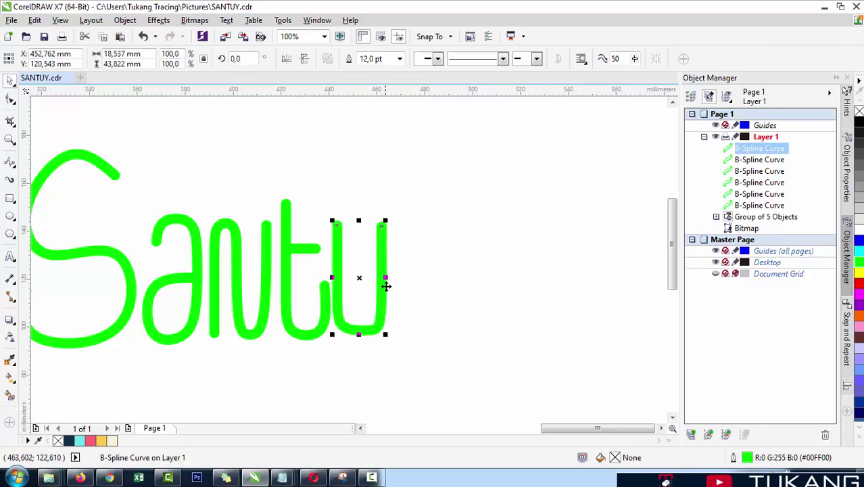
Reshape the lower-right bend of the "u" by moving its control point inward and down, then deselect the letter.
click(10, 100)
scroll(379, 328, up, 2)
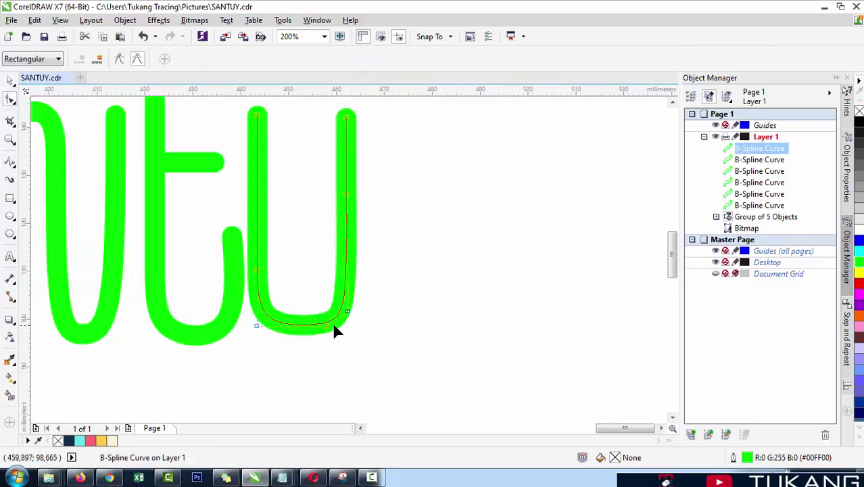
drag(347, 312, 335, 328)
key(space)
scroll(405, 297, down, 3)
scroll(388, 335, up, 3)
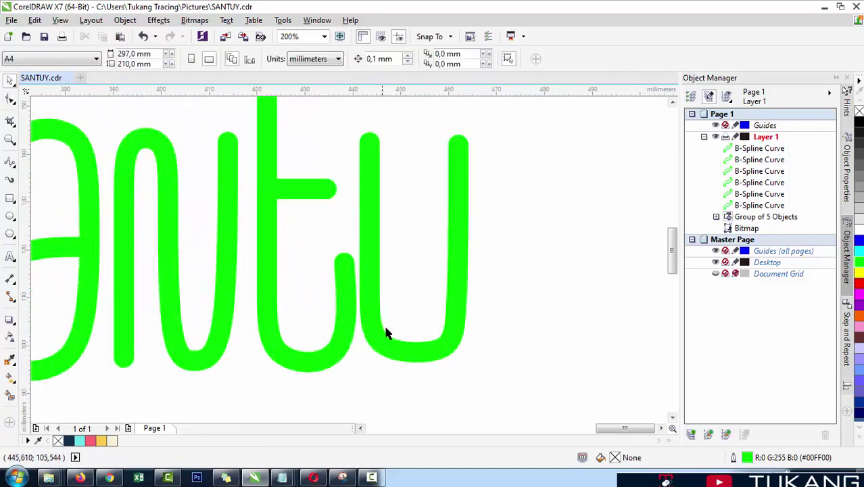
Move the "u" slightly right and down to the "t" baseline, refine its lower-right bend, and deselect it.
drag(393, 341, 393, 341)
key(space)
mouse_move(452, 365)
mouse_down()
mouse_move(460, 370)
mouse_move(459, 359)
mouse_up()
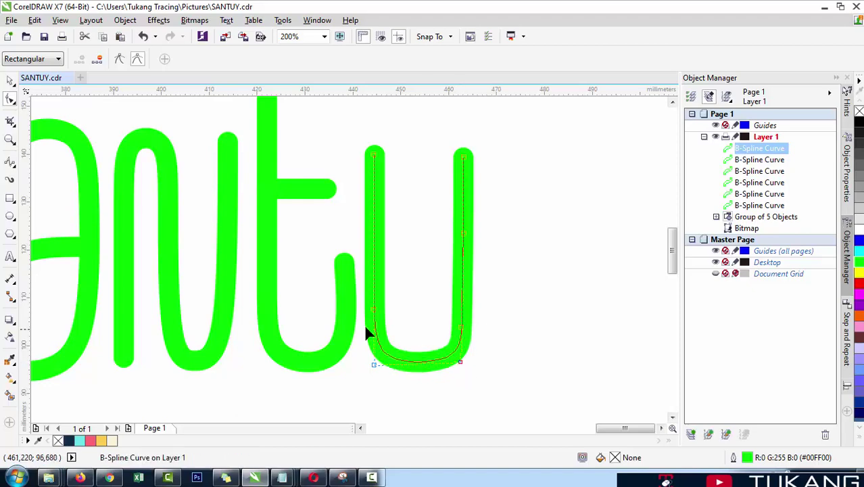
scroll(364, 325, down, 1)
key(space)
click(457, 341)
Draw the upper cup of the "y" as a B-spline beside the "u", about 17 mm wide and 21 mm high.
click(10, 164)
scroll(386, 270, down, 1)
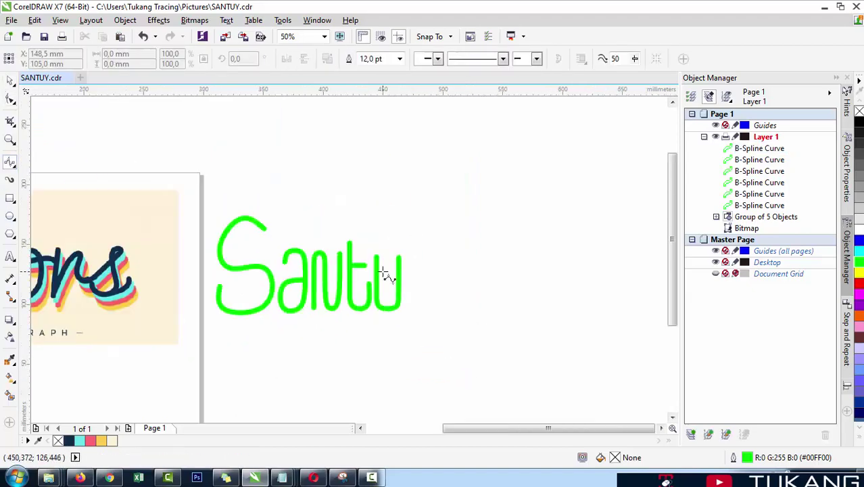
scroll(405, 276, up, 1)
click(400, 236)
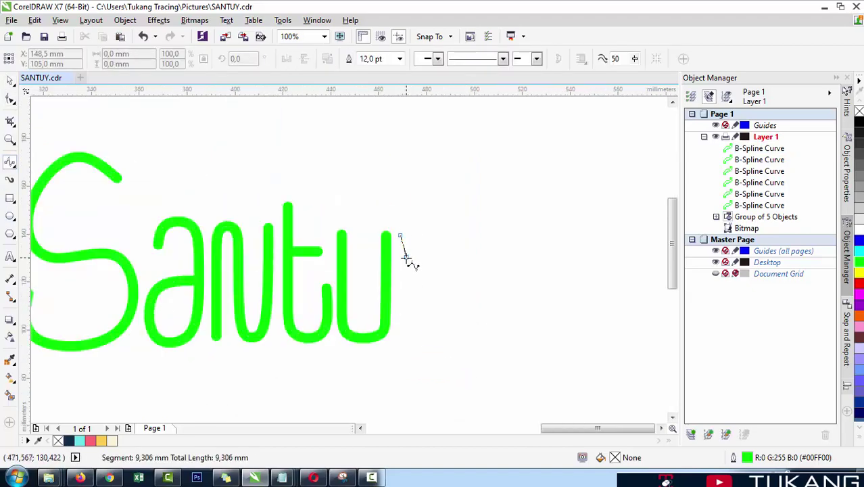
click(400, 278)
click(420, 284)
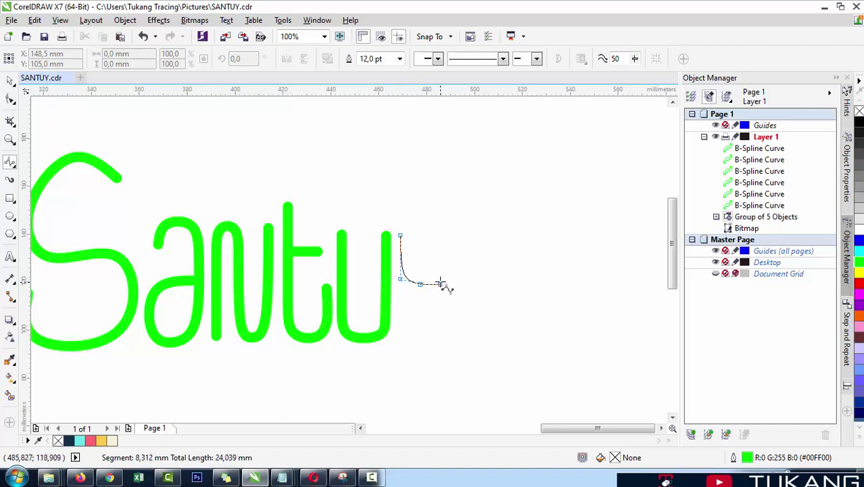
click(442, 282)
double_click(439, 236)
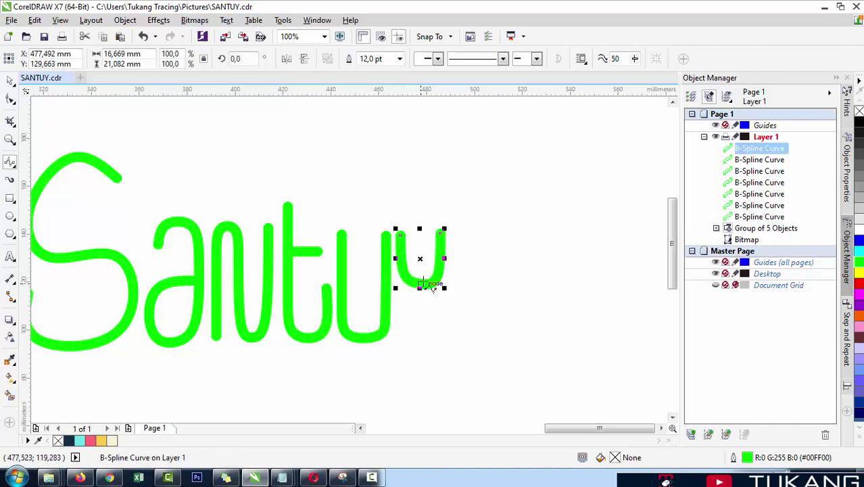
Draw a vertical "y" stem about 25 mm long down from the middle of the cup and deselect it.
click(420, 285)
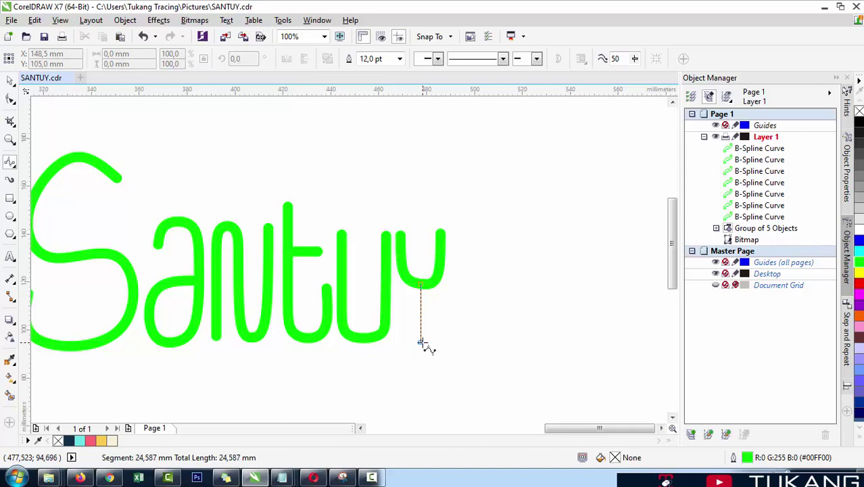
double_click(421, 342)
key(space)
scroll(459, 320, down, 1)
click(461, 319)
scroll(472, 294, up, 1)
scroll(473, 293, down, 1)
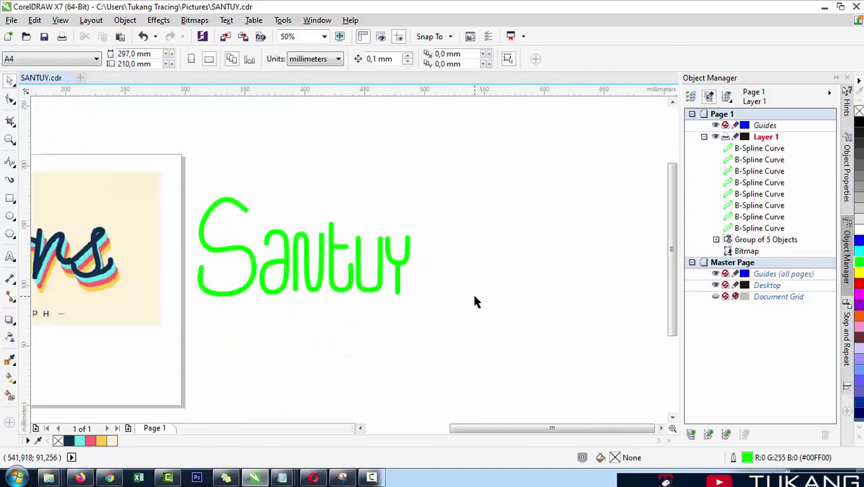
Move the whole "Santuy" lettering about 40 mm to the right and 8 mm down, then deselect it.
drag(489, 340, 89, 131)
drag(269, 276, 316, 286)
click(330, 345)
scroll(374, 279, up, 1)
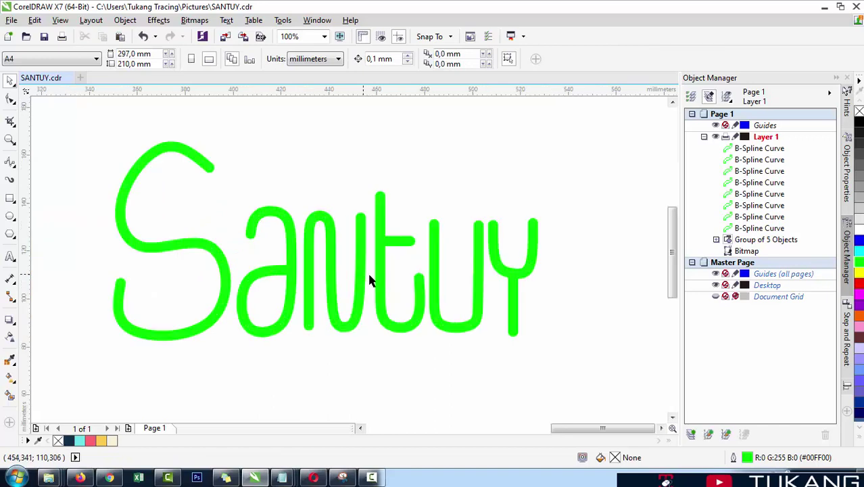
Try removing the outline color from all the "Santuy" letters, undo it, and clear the selection.
scroll(327, 267, down, 1)
drag(517, 339, 187, 264)
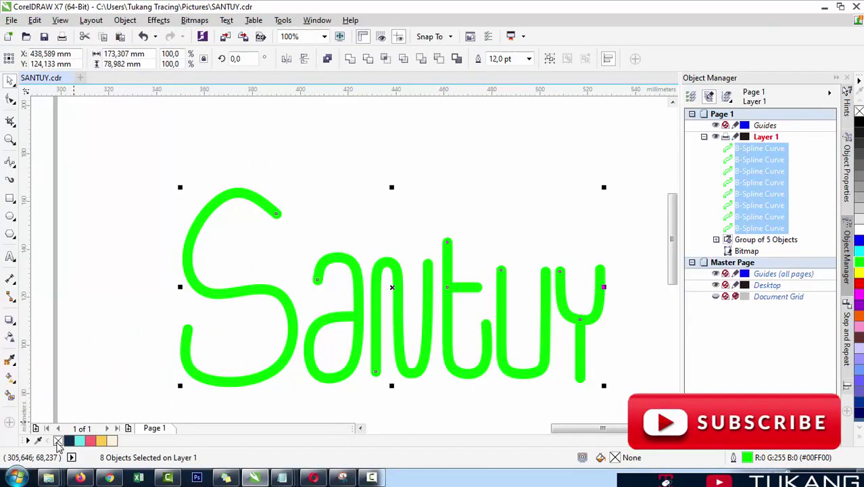
right_click(58, 441)
key(ctrl+z)
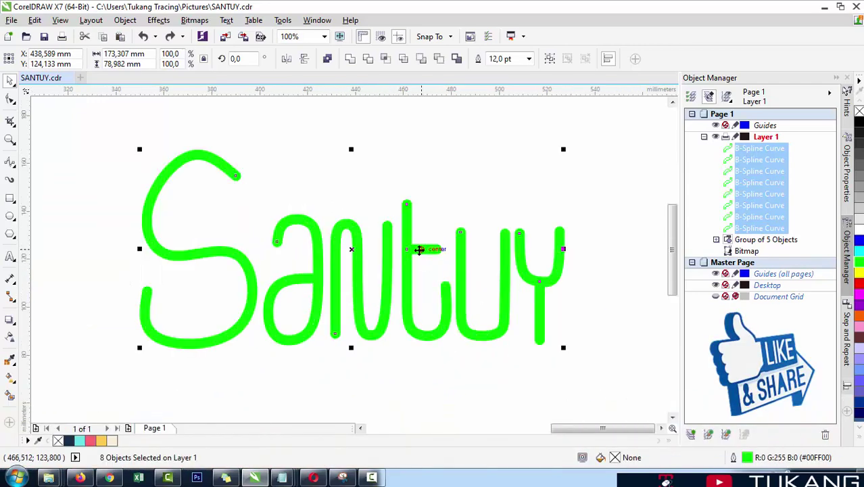
click(415, 148)
Convert the outlines of all eight "Santuy" curves to objects and deselect them.
scroll(414, 148, down, 1)
drag(591, 367, 235, 116)
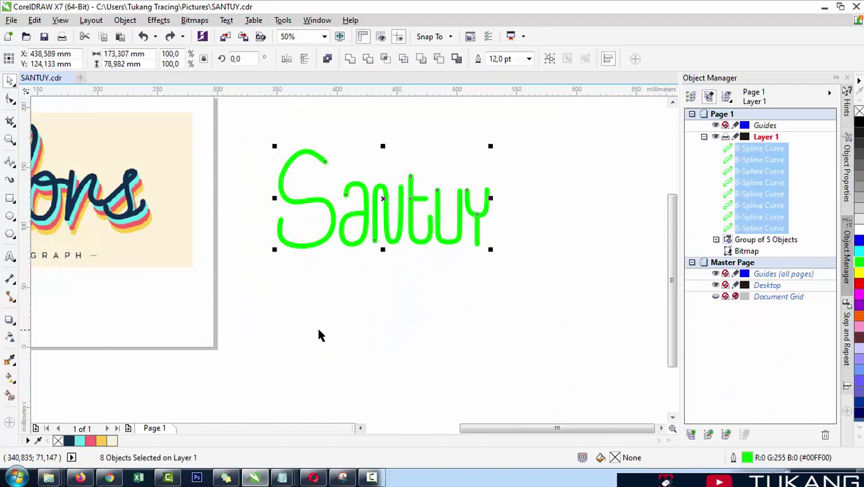
scroll(424, 223, up, 2)
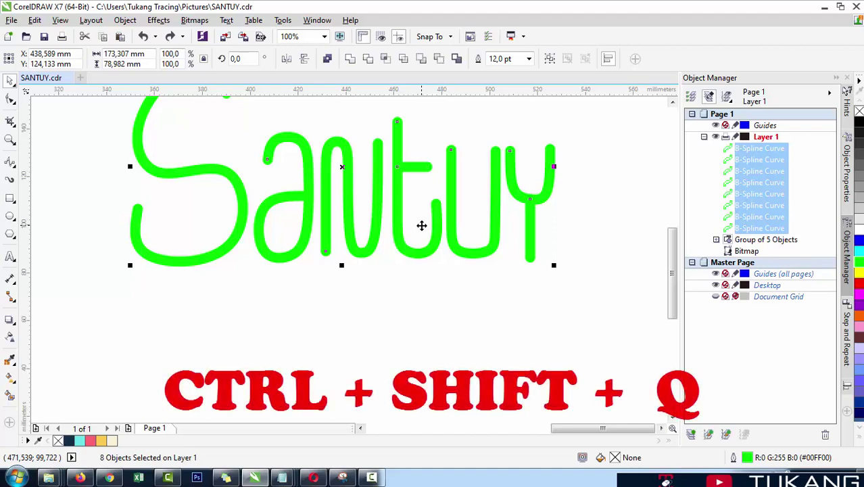
key(ctrl+shift+q)
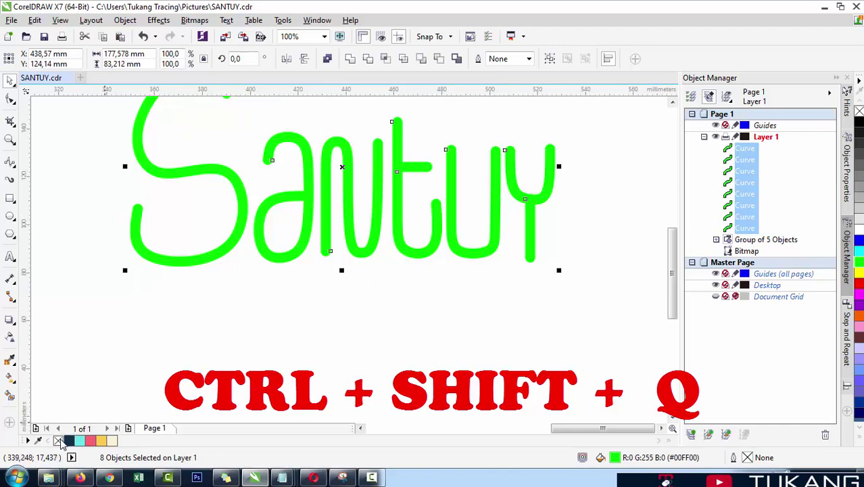
double_click(61, 443)
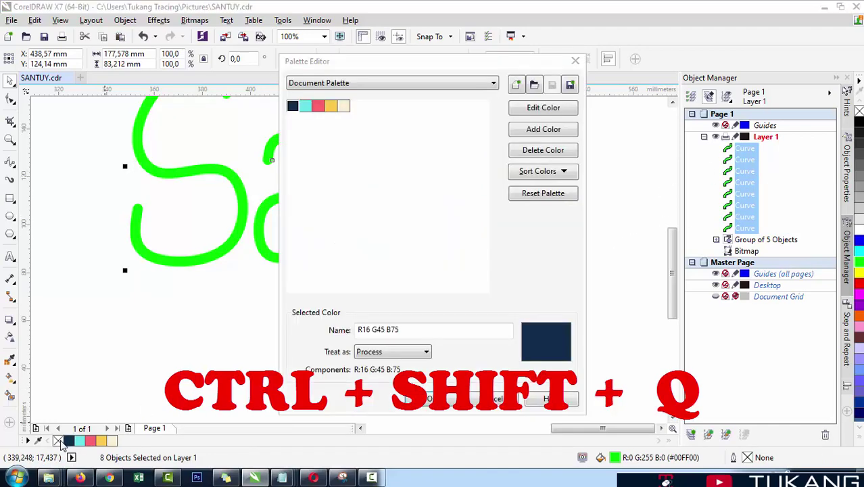
click(495, 396)
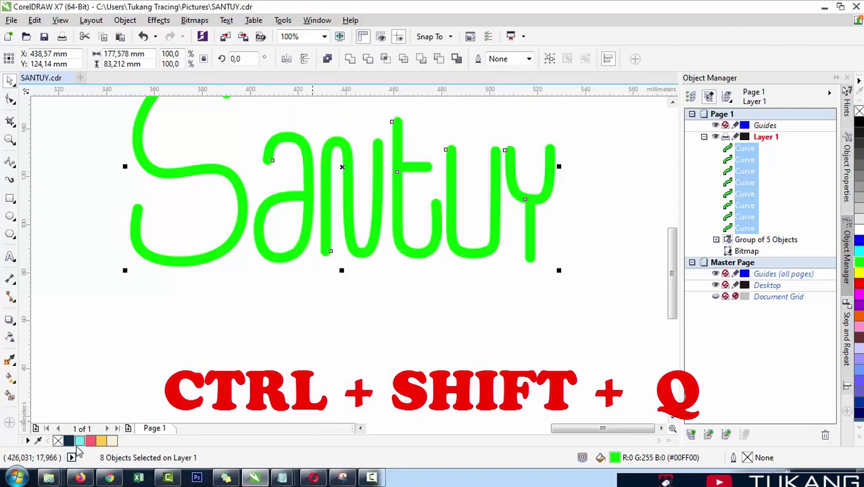
scroll(433, 254, up, 1)
scroll(449, 222, down, 1)
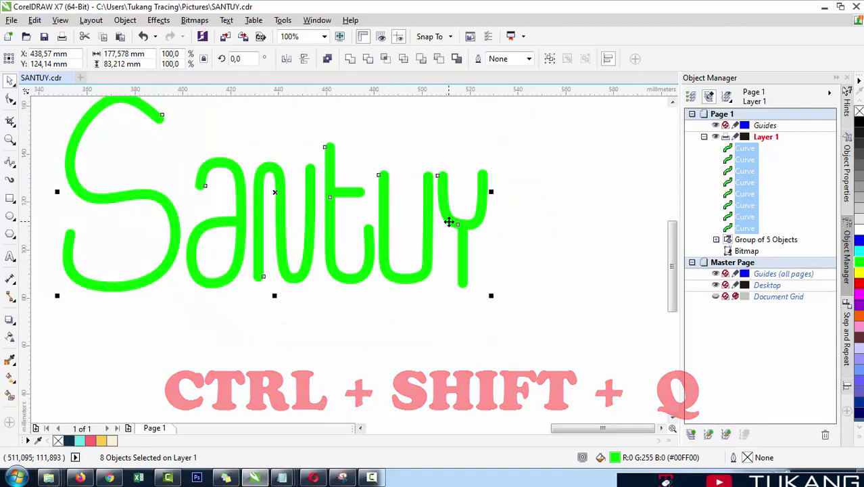
scroll(449, 222, down, 1)
click(417, 260)
scroll(346, 202, up, 1)
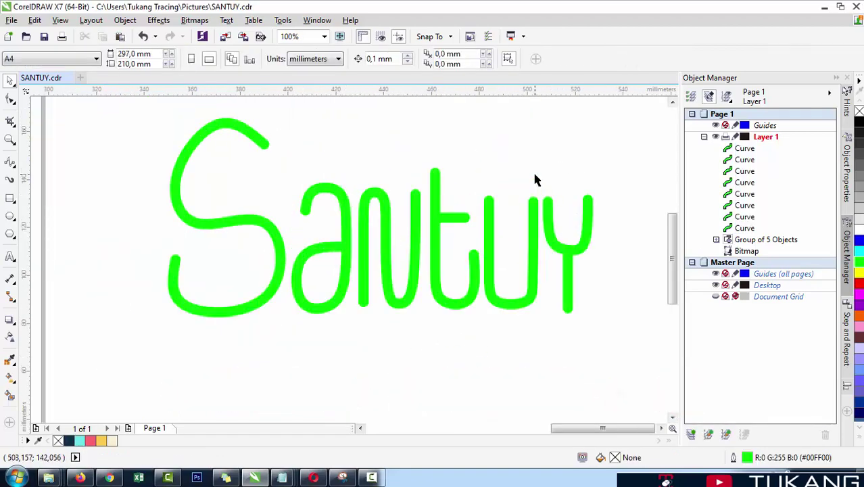
Weld the cup and stem of the "y" into a single curve.
drag(537, 177, 644, 349)
scroll(601, 240, up, 1)
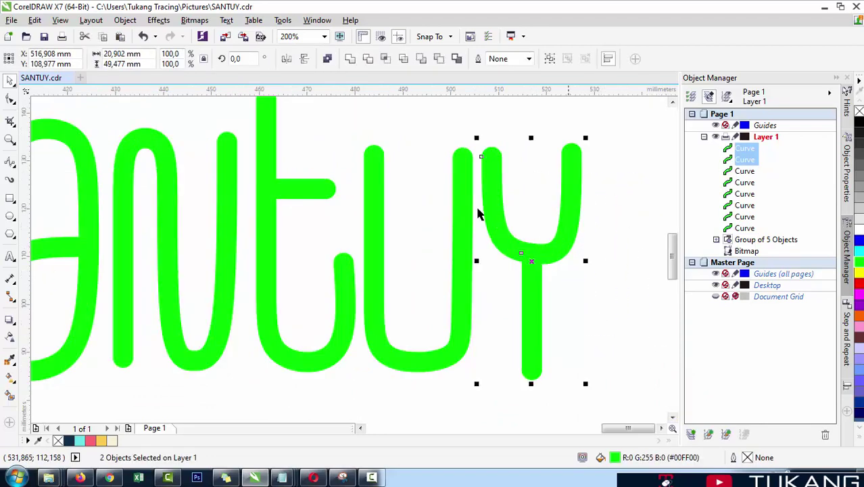
click(352, 60)
scroll(450, 250, down, 1)
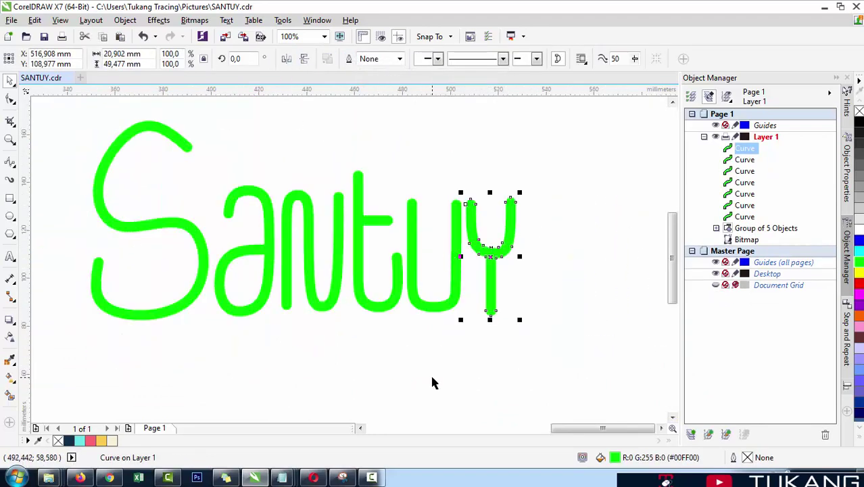
Weld the stem and crossbar of the "t" into a single curve, then deselect it.
click(434, 380)
drag(334, 149, 412, 325)
scroll(401, 242, up, 1)
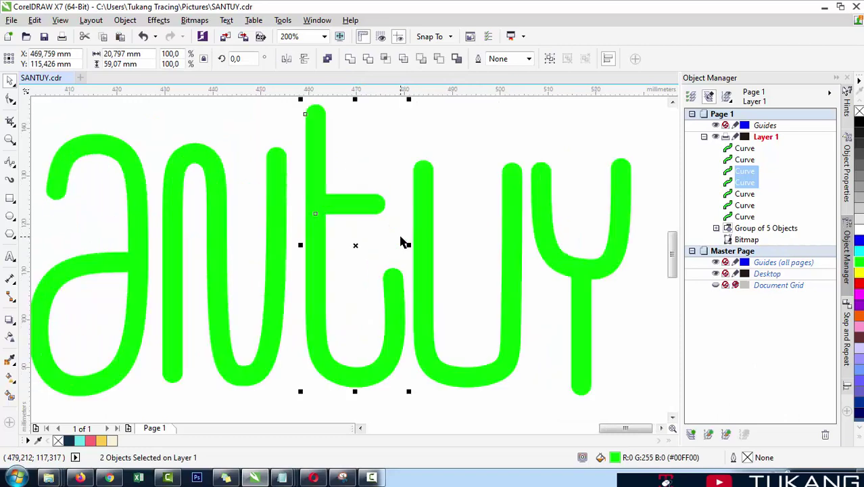
click(352, 60)
scroll(405, 231, down, 1)
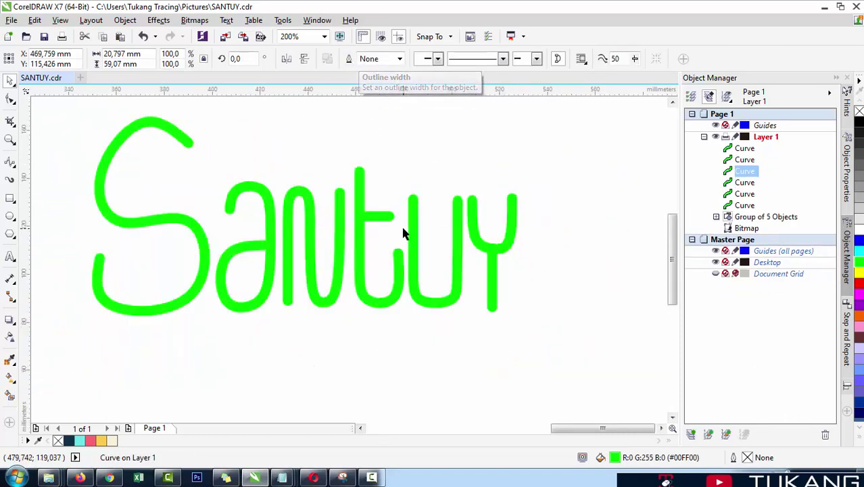
click(524, 338)
Align the bottom edges of all six "Santuy" letter curves and clear the selection.
scroll(525, 338, down, 1)
drag(585, 353, 246, 170)
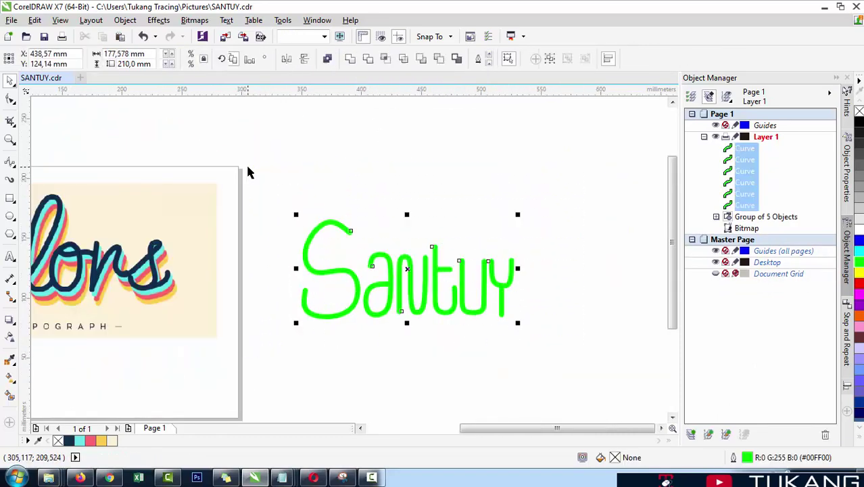
drag(579, 367, 249, 203)
scroll(475, 313, up, 1)
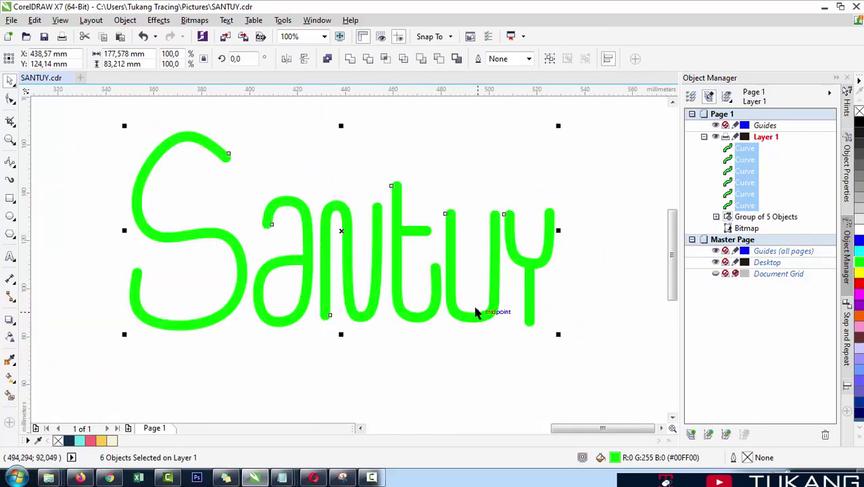
key(b)
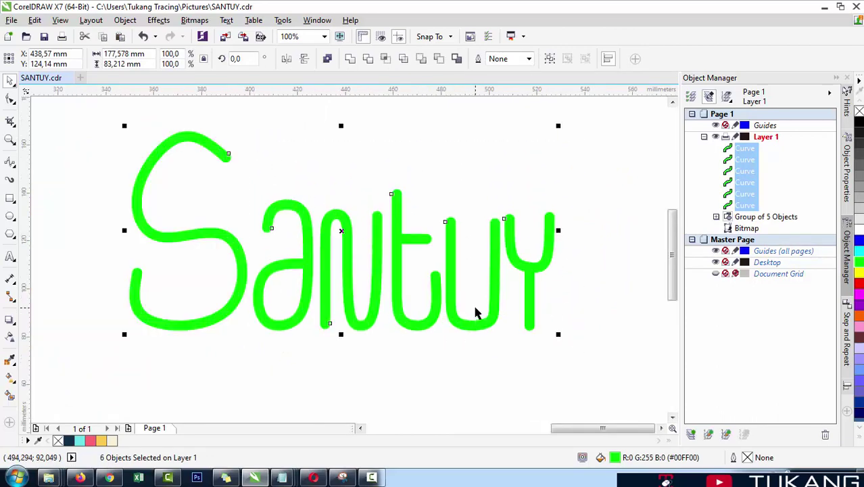
click(423, 299)
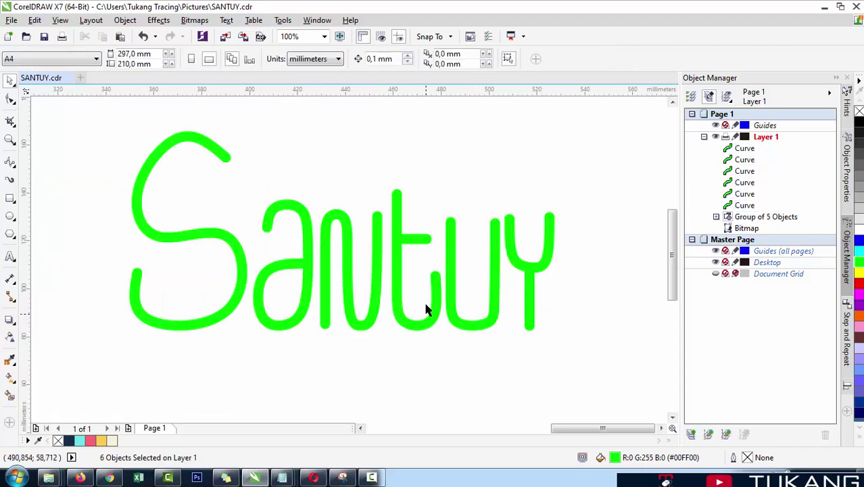
Widen the spacing by moving the "y" about 4 mm and the "u" about 1 mm to the right.
key(F5)
click(530, 300)
scroll(500, 305, up, 1)
click(506, 313)
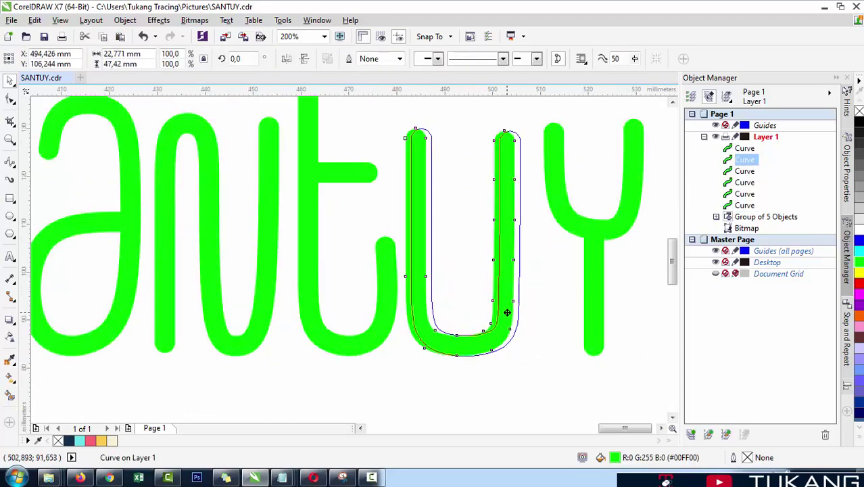
click(489, 341)
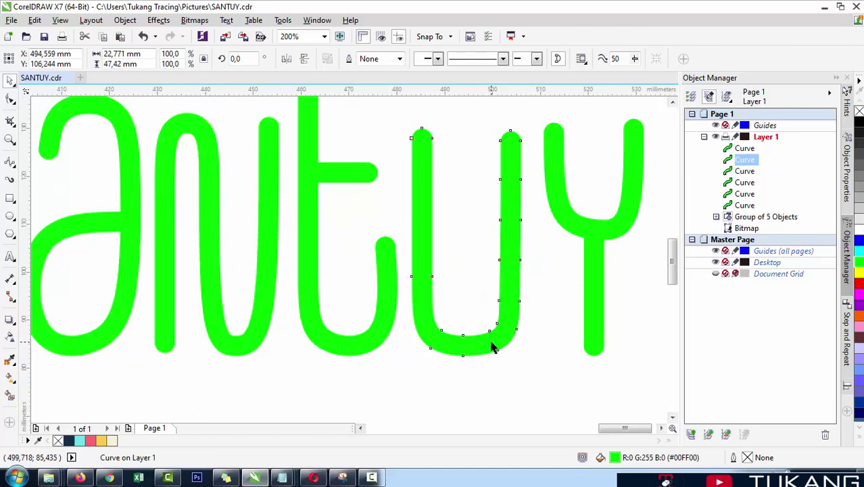
scroll(488, 338, down, 2)
click(499, 403)
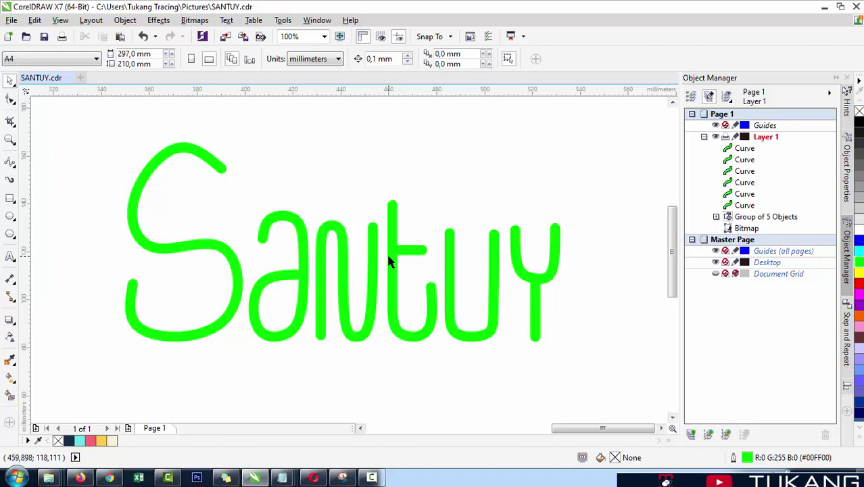
Group all six "Santuy" letter curves.
scroll(389, 262, down, 1)
drag(211, 175, 566, 328)
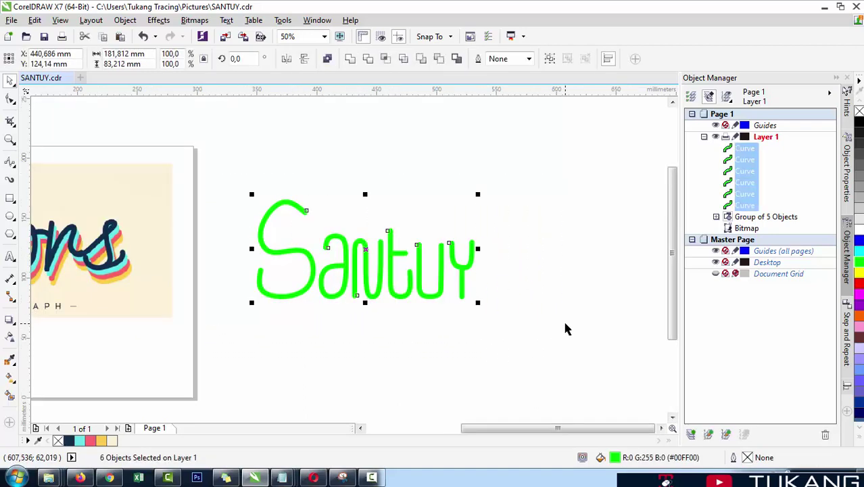
drag(587, 357, 232, 176)
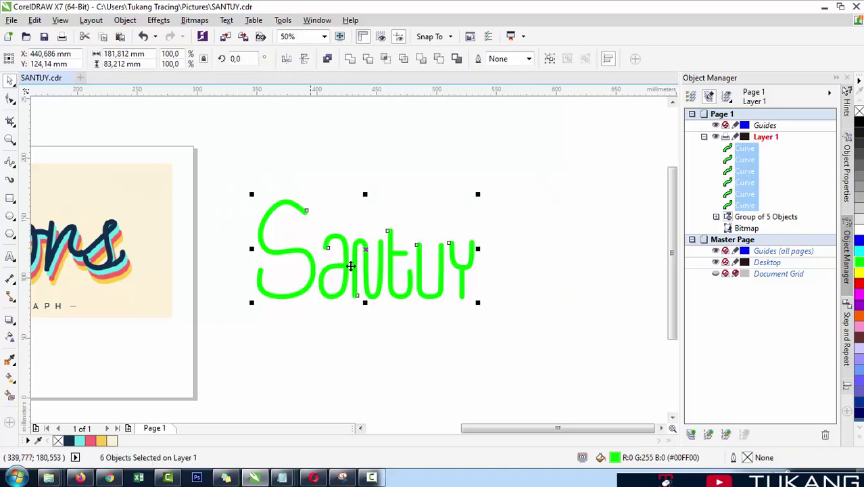
scroll(365, 270, down, 1)
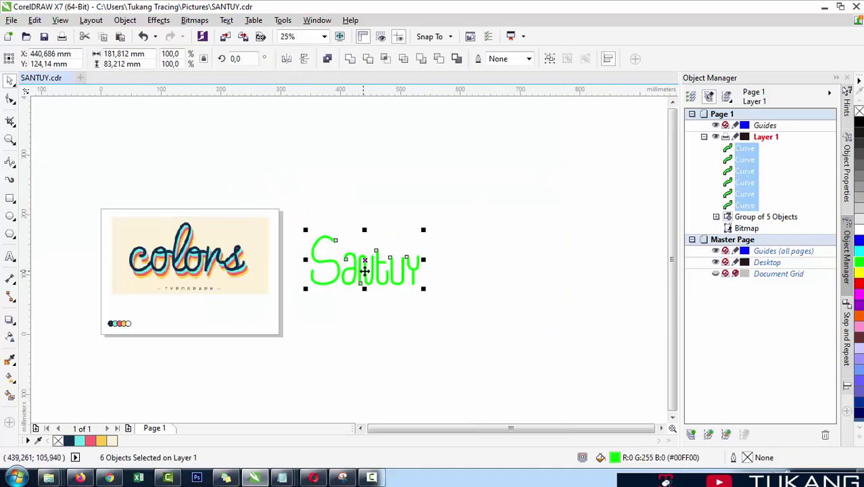
scroll(328, 261, up, 1)
drag(281, 173, 608, 386)
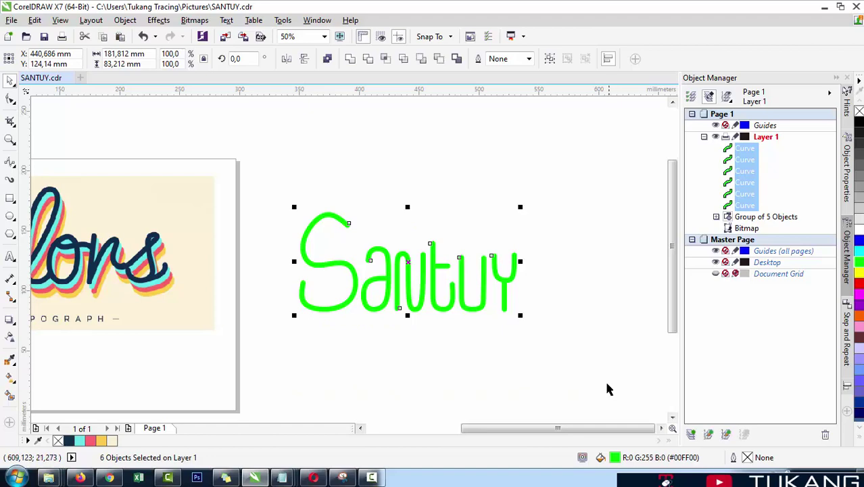
key(ctrl+g)
Copy the "Santuy" group and paste the duplicate exactly in place over the original.
scroll(363, 313, down, 1)
scroll(194, 305, up, 1)
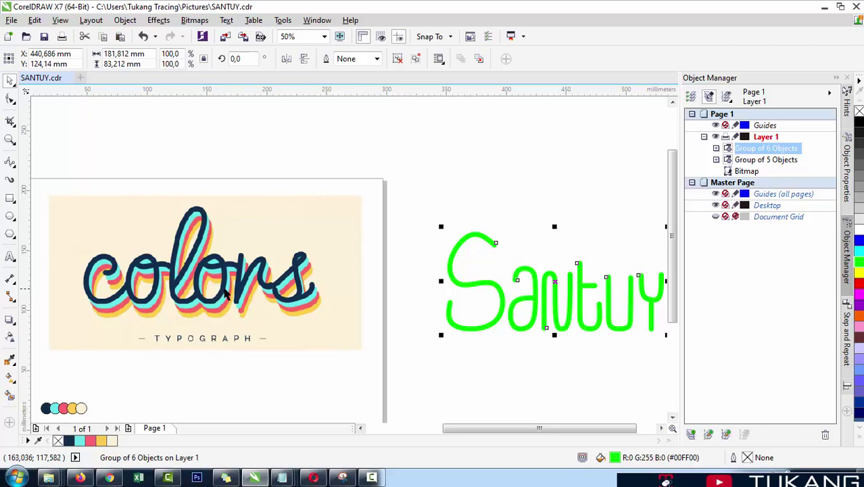
scroll(226, 295, up, 1)
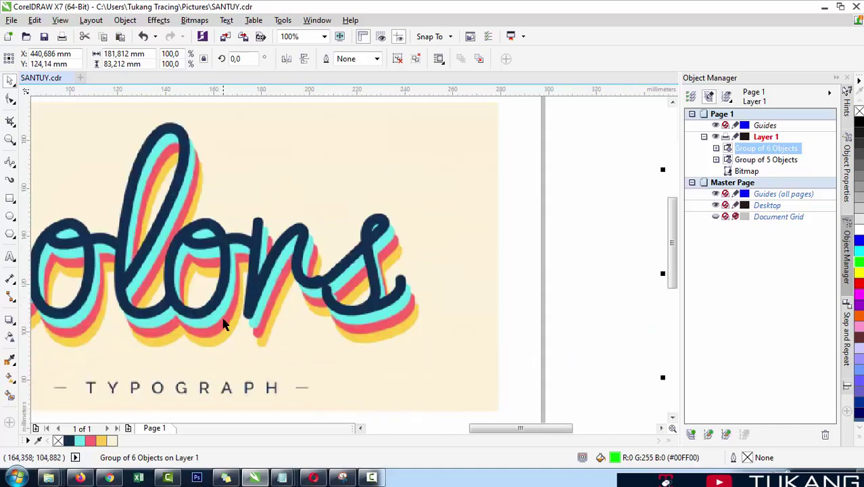
scroll(225, 327, down, 2)
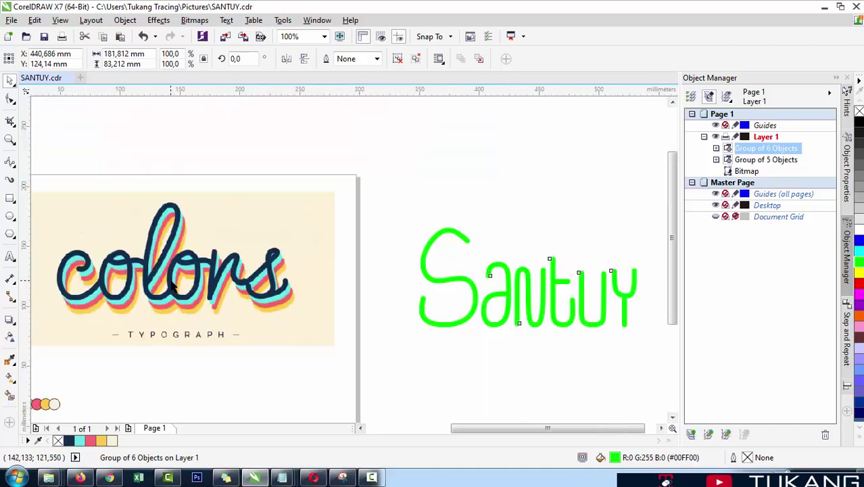
scroll(353, 315, up, 2)
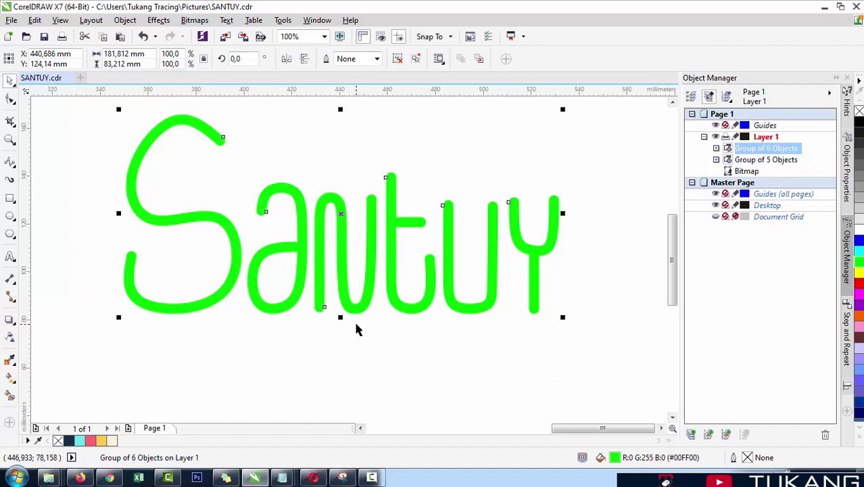
key(ctrl+v)
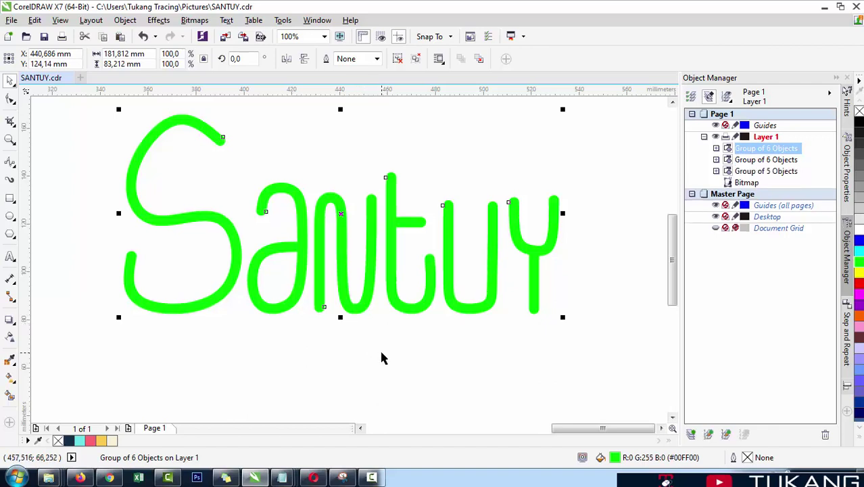
Examine the stacking of the two overlapping "Santuy" groups by selecting each one alternately in the object list.
click(775, 161)
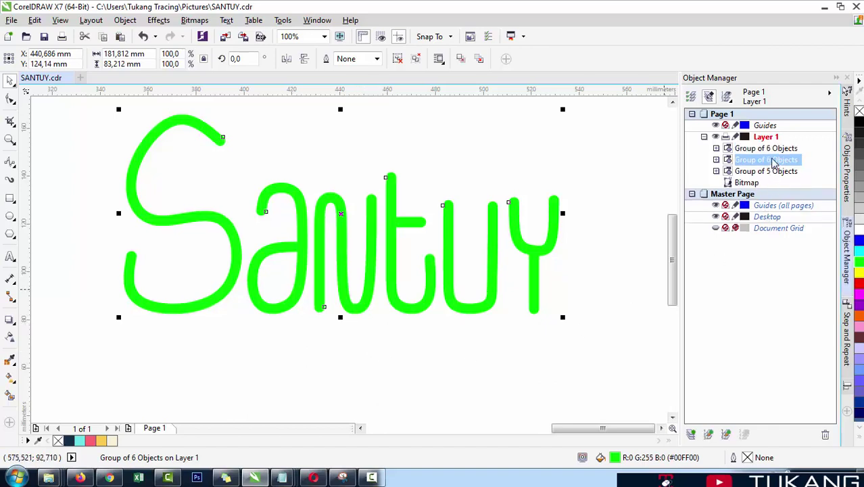
click(765, 150)
click(767, 161)
click(765, 150)
click(767, 160)
click(767, 150)
click(768, 161)
click(768, 150)
click(770, 161)
click(768, 150)
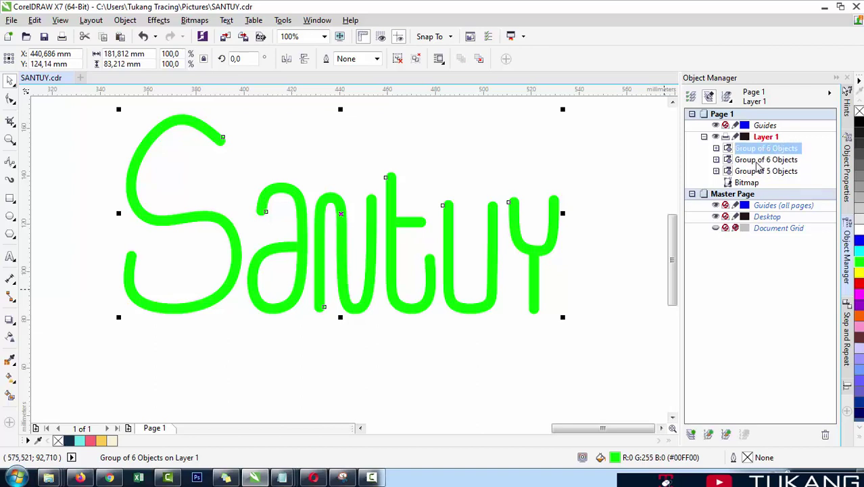
Fill the lower "Santuy" group with blue #0000FF and offset it about 2.4 mm right and 3.5 mm down.
click(755, 163)
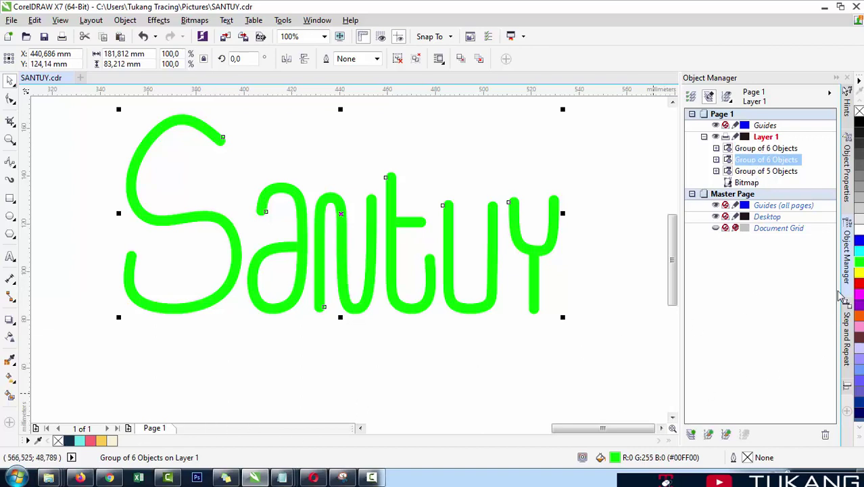
click(860, 242)
scroll(340, 251, up, 2)
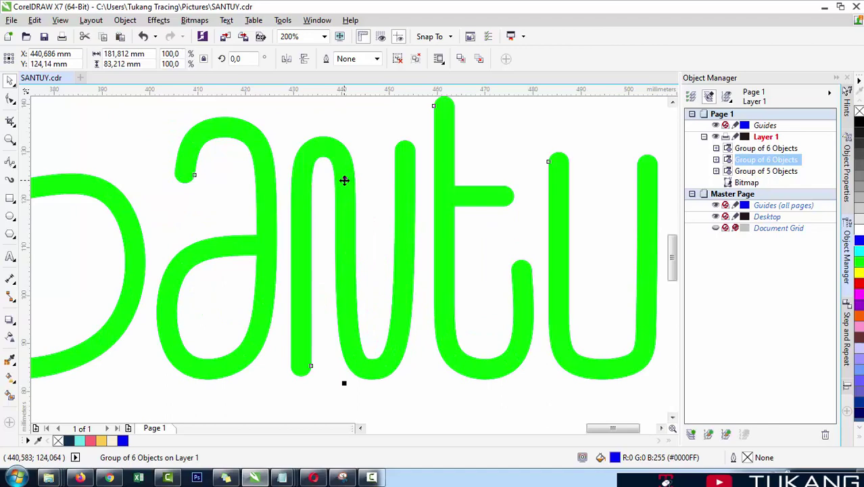
drag(344, 180, 353, 193)
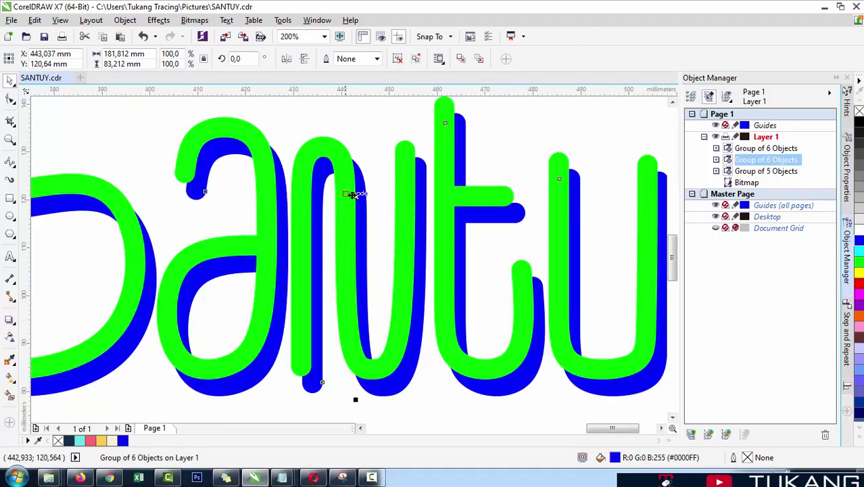
scroll(428, 352, down, 4)
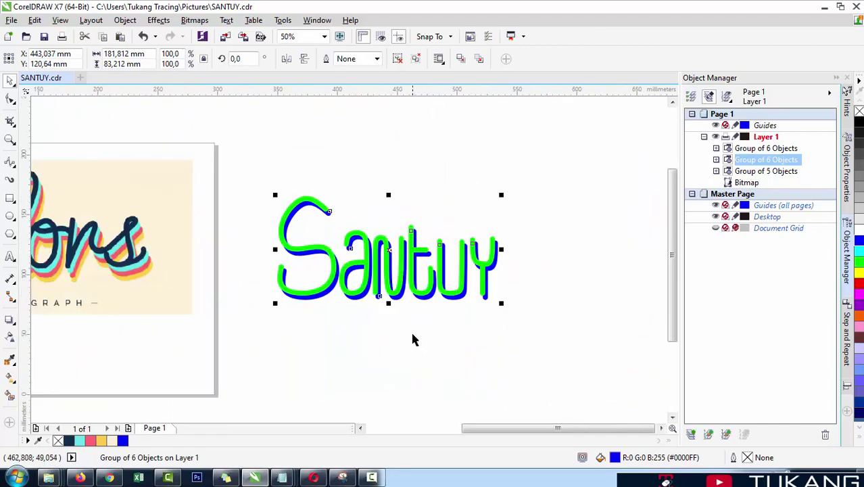
scroll(426, 260, up, 4)
scroll(449, 335, down, 4)
click(453, 340)
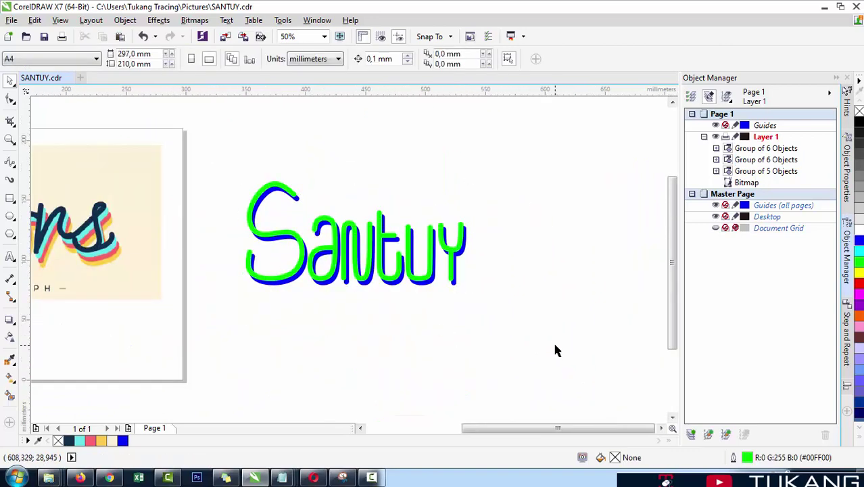
Duplicate the green and blue "Santuy" groups together in place.
drag(556, 349, 189, 152)
scroll(376, 270, up, 2)
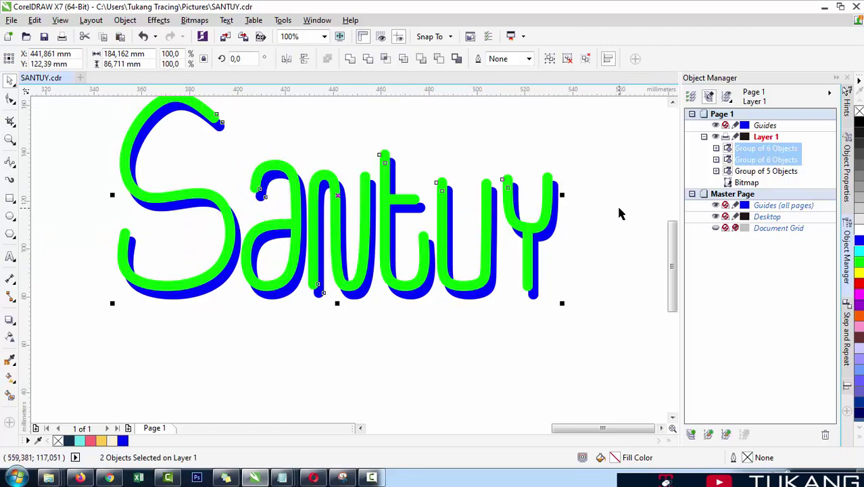
key(ctrl+c)
key(ctrl+v)
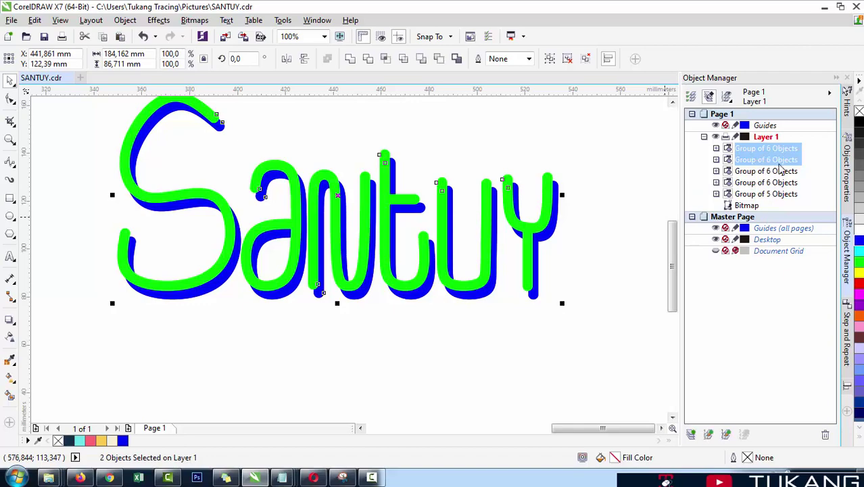
Move the duplicated green and blue pair about 3.7 mm left and 5.7 mm up from the original pair.
scroll(324, 230, up, 1)
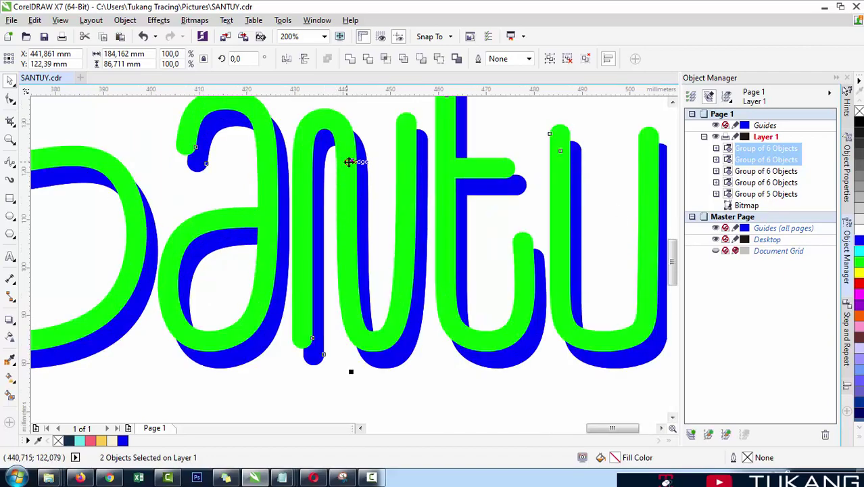
drag(349, 162, 332, 146)
scroll(386, 243, down, 1)
scroll(385, 244, up, 1)
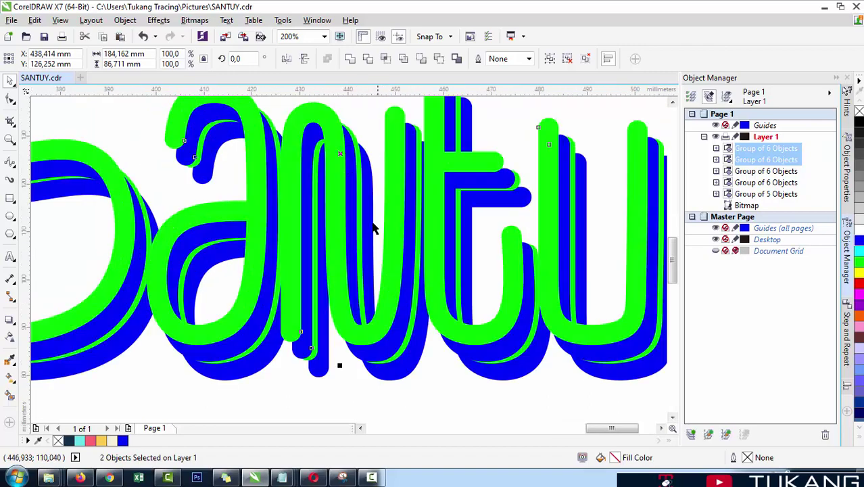
drag(339, 154, 337, 149)
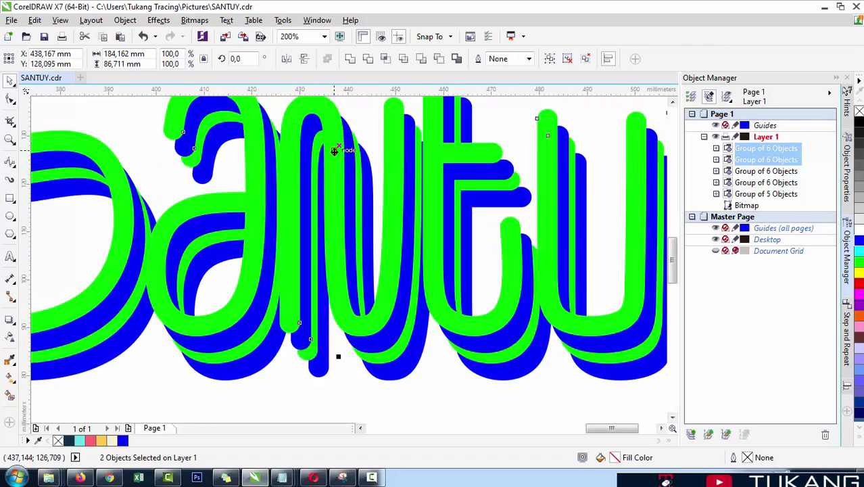
Fine-tune the duplicated pair's offset by nudging it about 0.4 mm left and 0.1 mm down, then deselect it.
key(Left)
key(Left)
key(Left)
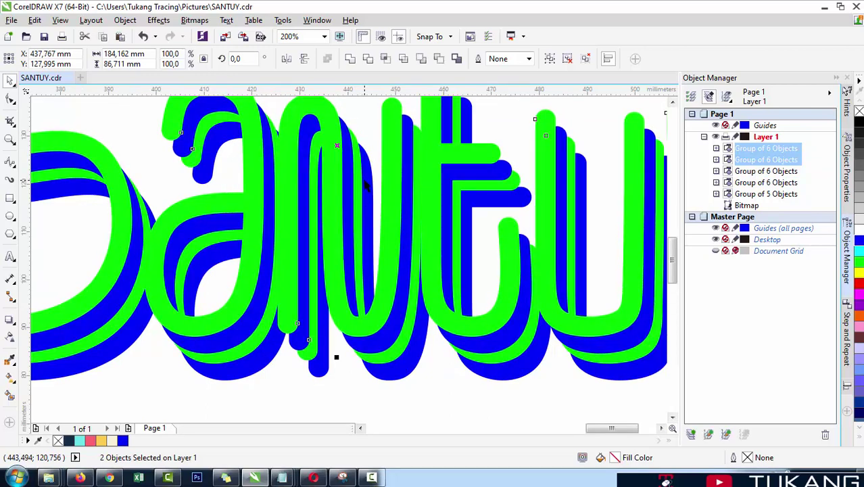
key(Up)
scroll(379, 209, down, 1)
key(Right)
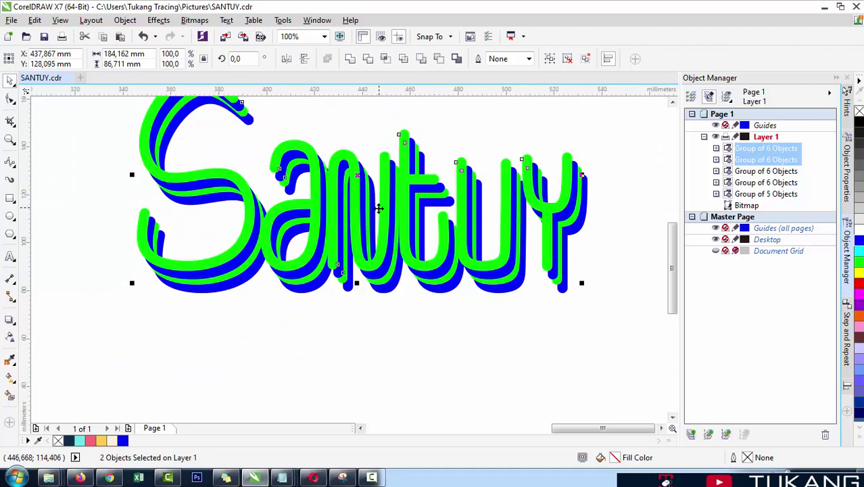
key(Left)
key(Down)
scroll(396, 226, down, 1)
click(466, 365)
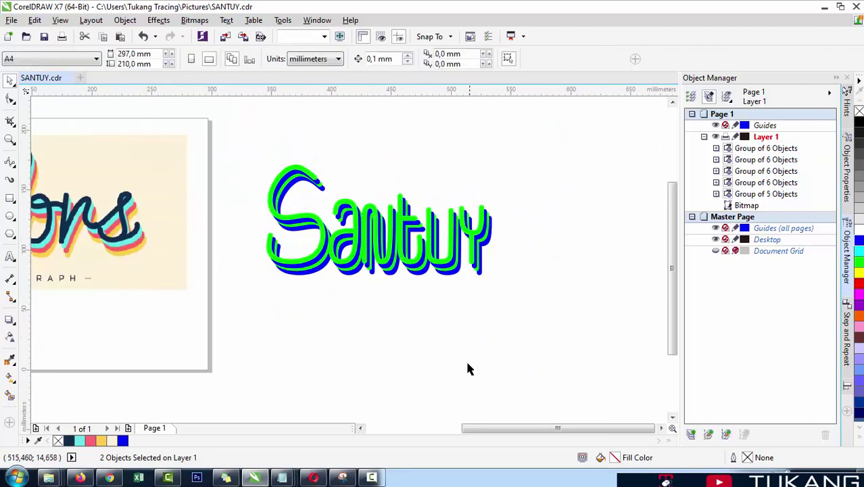
scroll(378, 324, down, 1)
scroll(260, 249, up, 1)
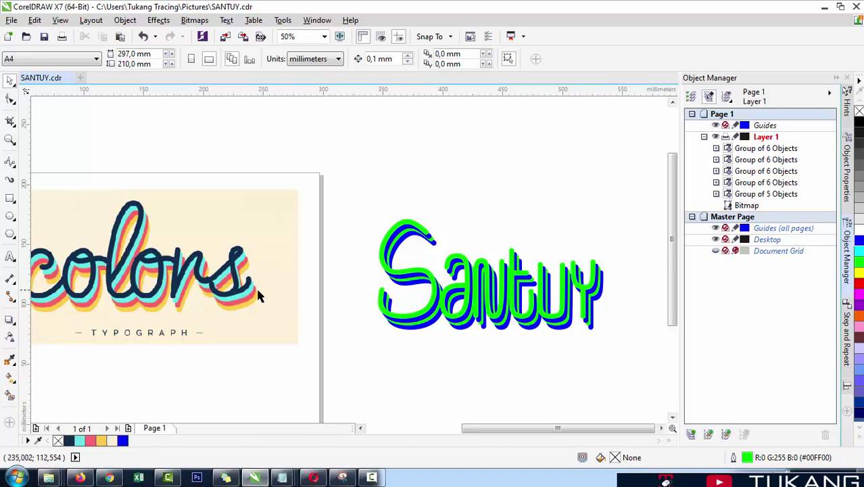
scroll(257, 296, up, 1)
scroll(240, 281, down, 1)
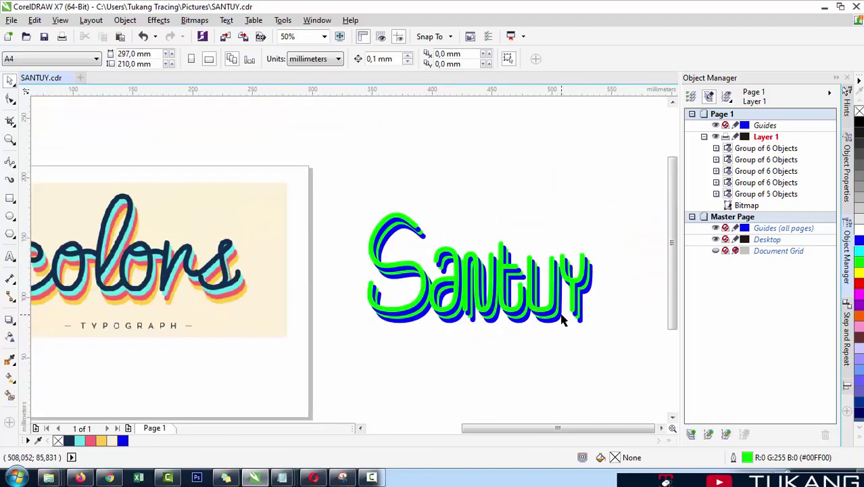
Fill the second "Santuy" group from the front, the upper blue layer, with palette turquoise #68E5EB.
scroll(396, 330, up, 1)
scroll(411, 330, down, 1)
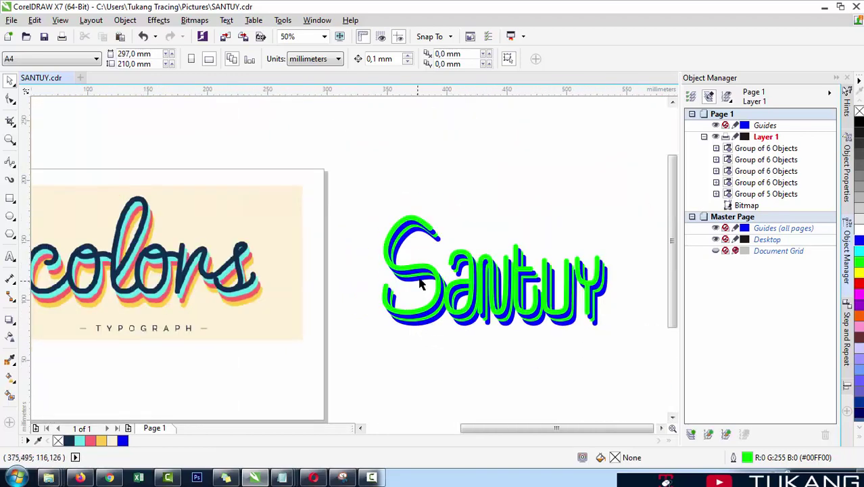
scroll(435, 276, up, 1)
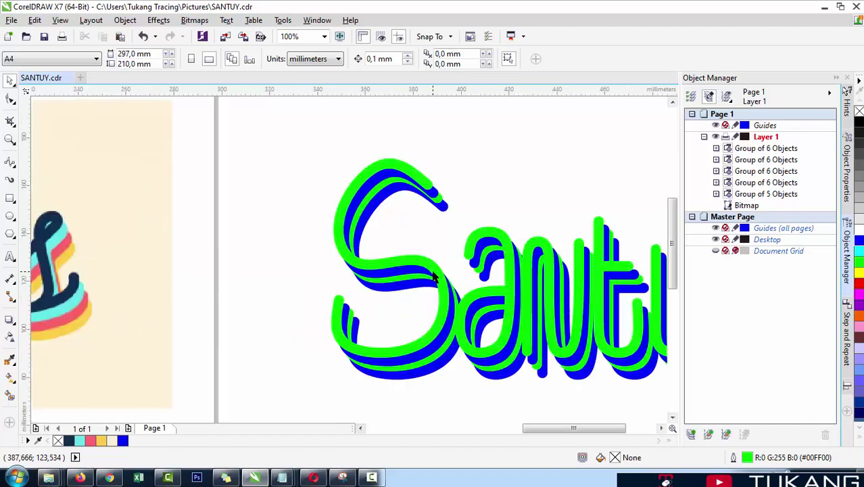
click(437, 276)
scroll(383, 305, down, 1)
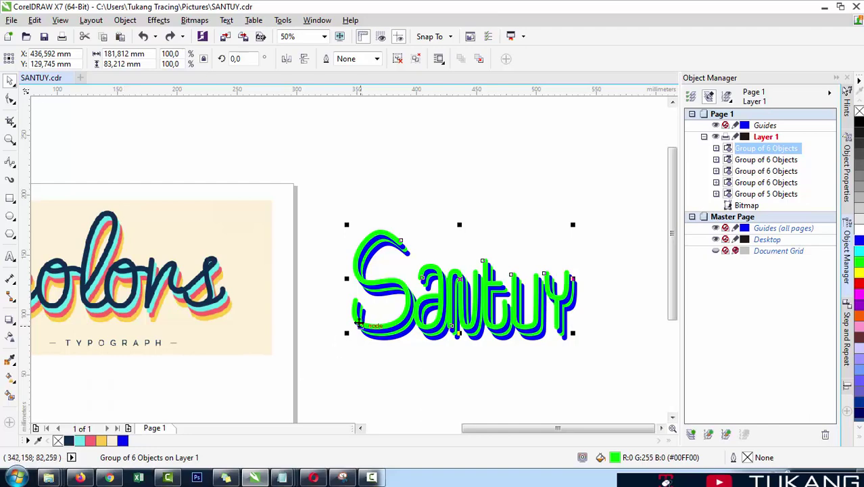
scroll(366, 326, up, 3)
click(425, 376)
click(79, 440)
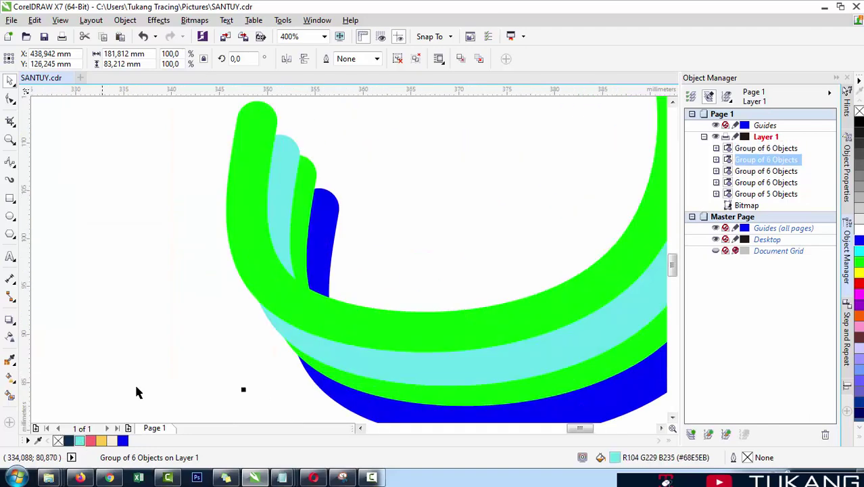
Fill the frontmost green "Santuy" group with the dark navy palette color #102D4B and deselect it.
scroll(332, 321, down, 3)
scroll(331, 322, up, 2)
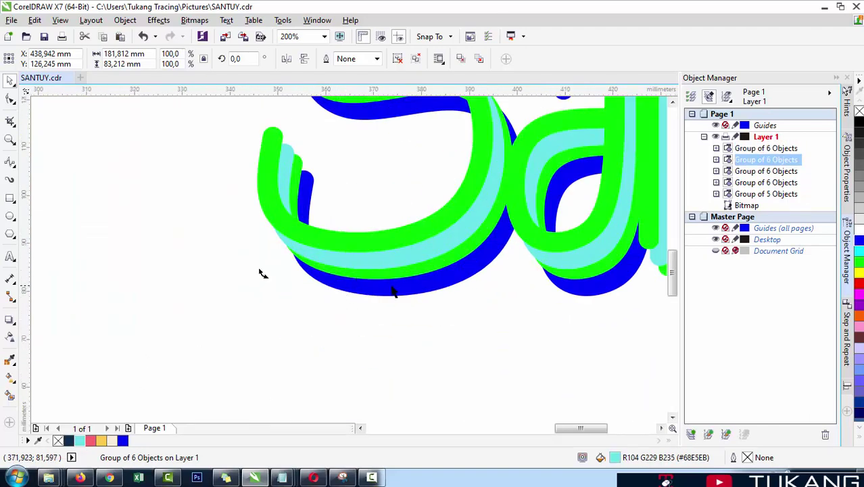
click(429, 323)
drag(415, 237, 410, 242)
key(ctrl+z)
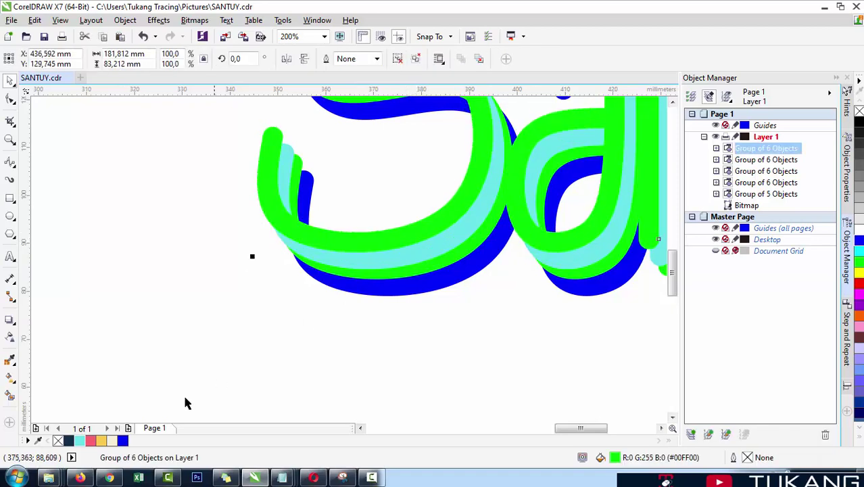
click(67, 441)
key(Escape)
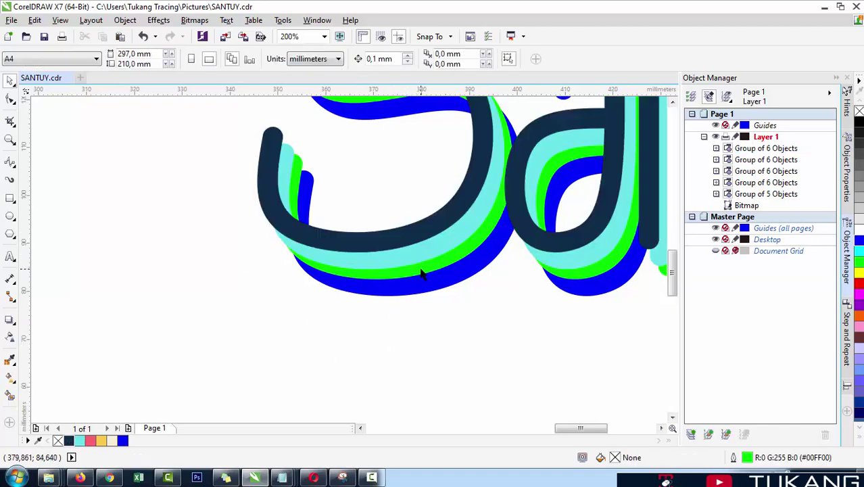
Fill the remaining green "Santuy" group with the coral palette color #FE676C and deselect it.
click(421, 272)
scroll(276, 348, down, 3)
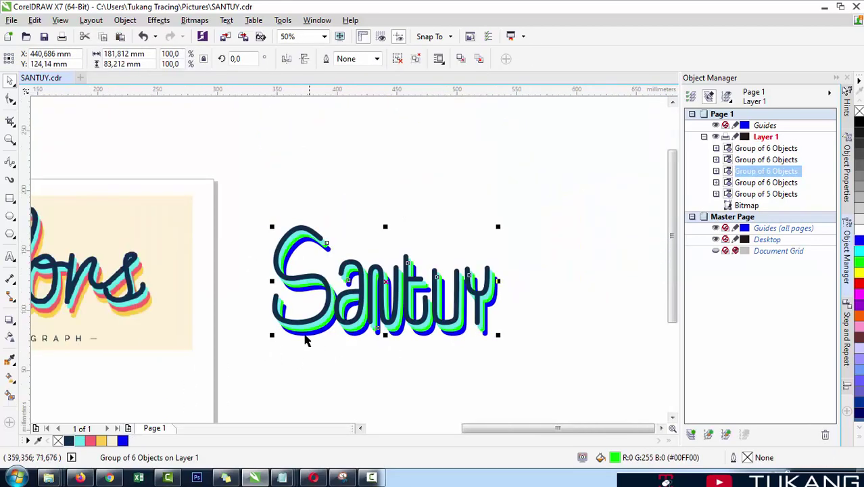
click(90, 440)
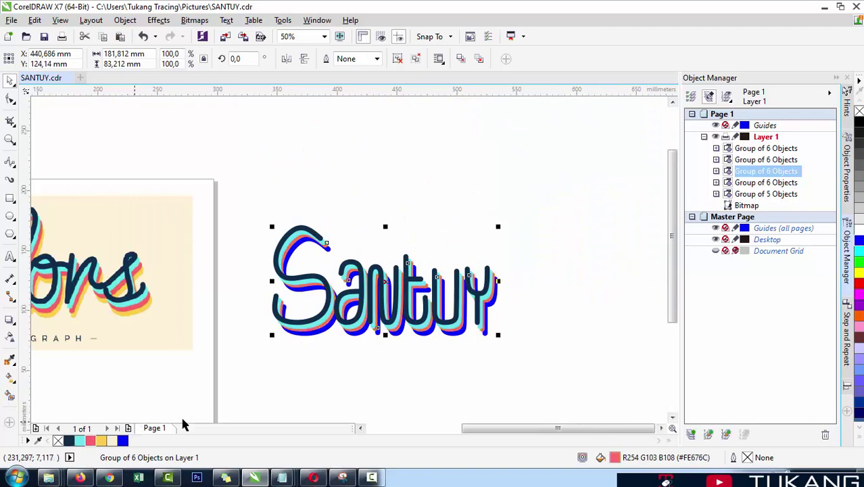
key(Escape)
Fill the rearmost blue "Santuy" group with the yellow palette color and deselect it.
scroll(313, 342, up, 3)
click(313, 341)
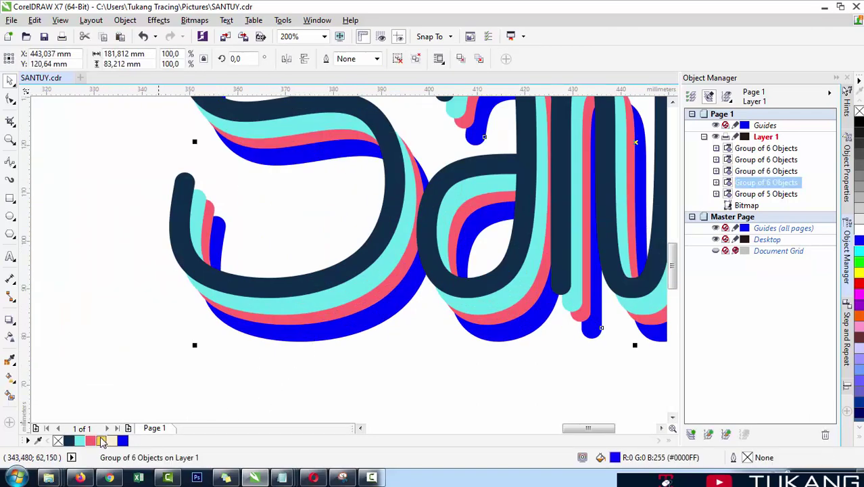
click(101, 441)
scroll(308, 305, down, 3)
key(Escape)
Group the four colored "Santuy" layers into one object.
drag(585, 384, 245, 205)
scroll(430, 281, up, 2)
scroll(430, 281, down, 2)
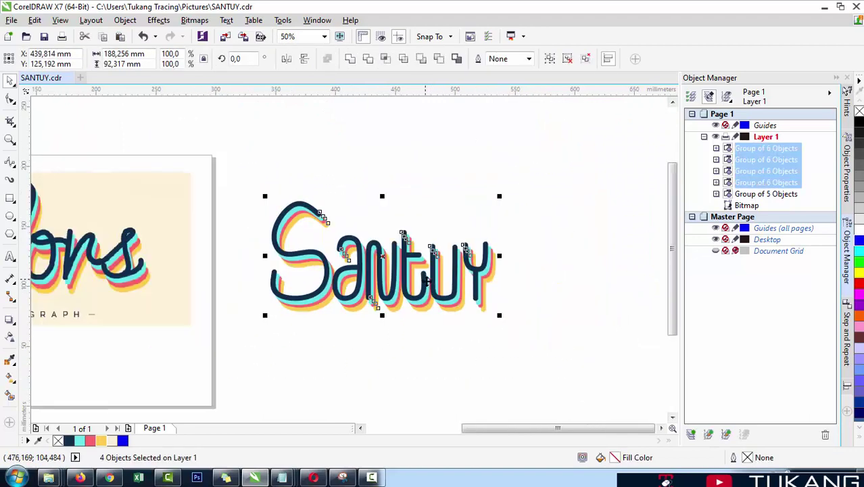
key(ctrl+g)
scroll(372, 261, down, 2)
scroll(264, 262, up, 2)
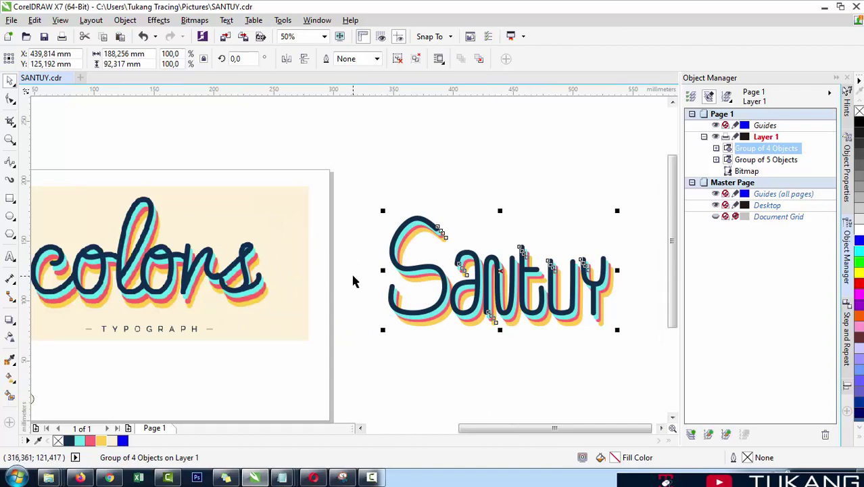
Add the artistic text "- ENJOY AMAN -" below the "Santuy" lettering, modelled on the reference tagline.
click(276, 221)
scroll(275, 221, down, 2)
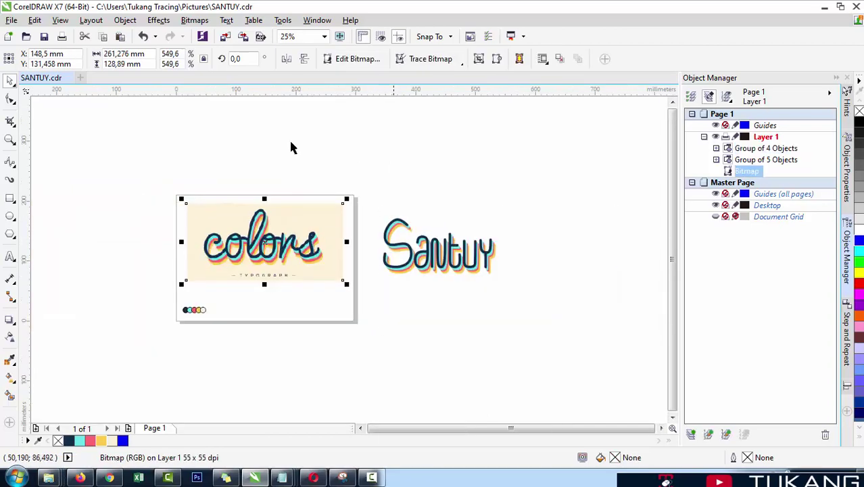
click(361, 300)
scroll(310, 288, up, 4)
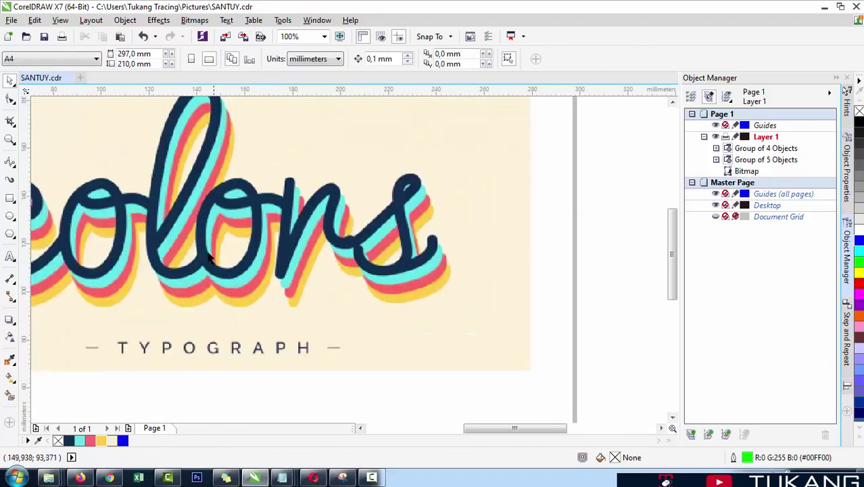
scroll(132, 308, down, 1)
scroll(197, 299, up, 1)
scroll(58, 259, down, 1)
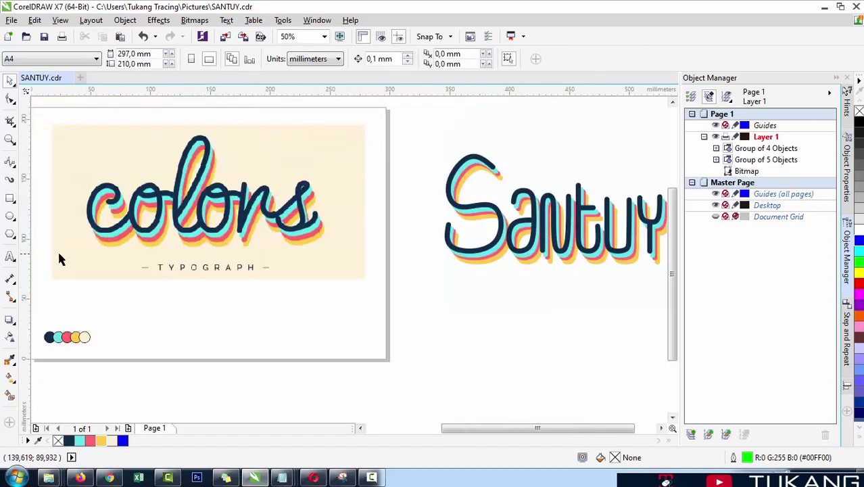
click(12, 255)
click(442, 282)
scroll(461, 282, up, 1)
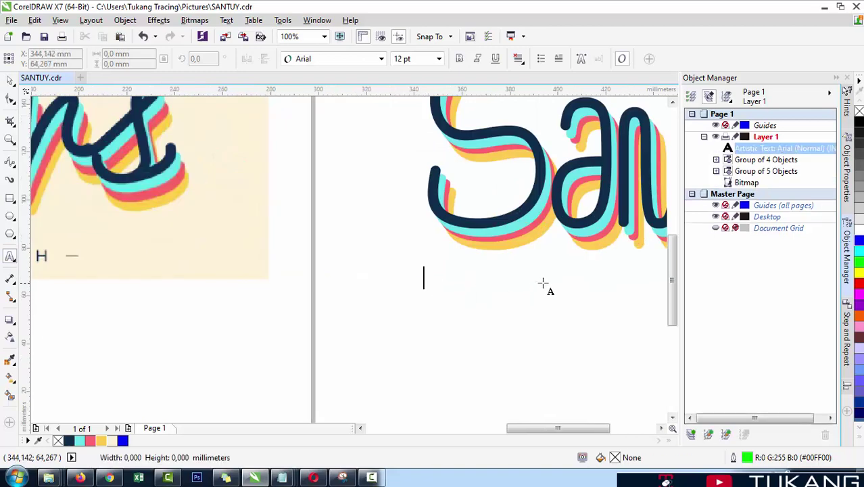
text(- )
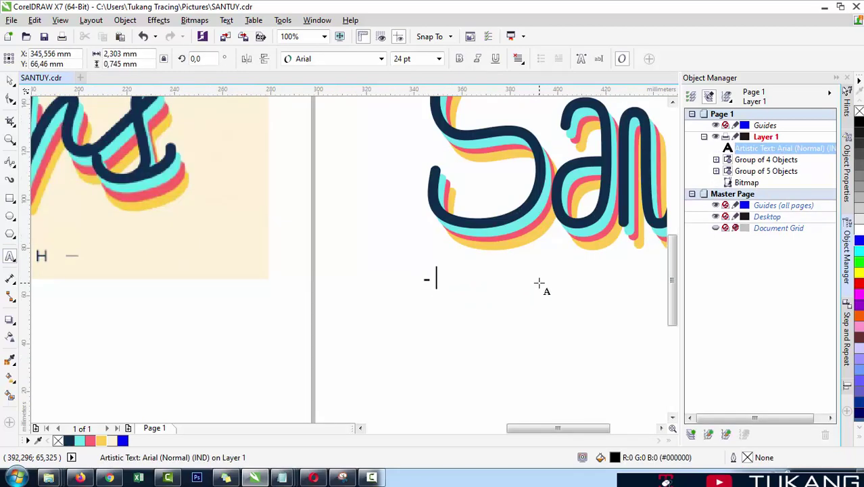
text(ENJOY AMAN -)
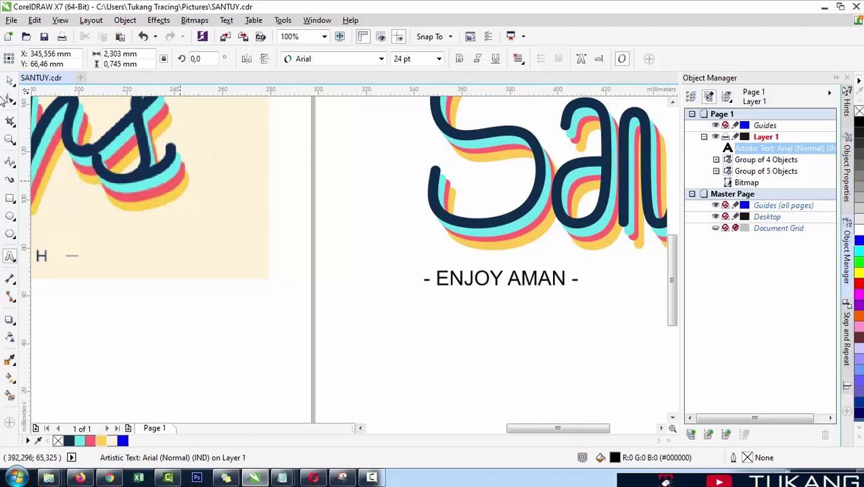
click(10, 80)
Set the font of the "- ENJOY AMAN -" tagline to Moon (Light).
scroll(481, 155, up, 1)
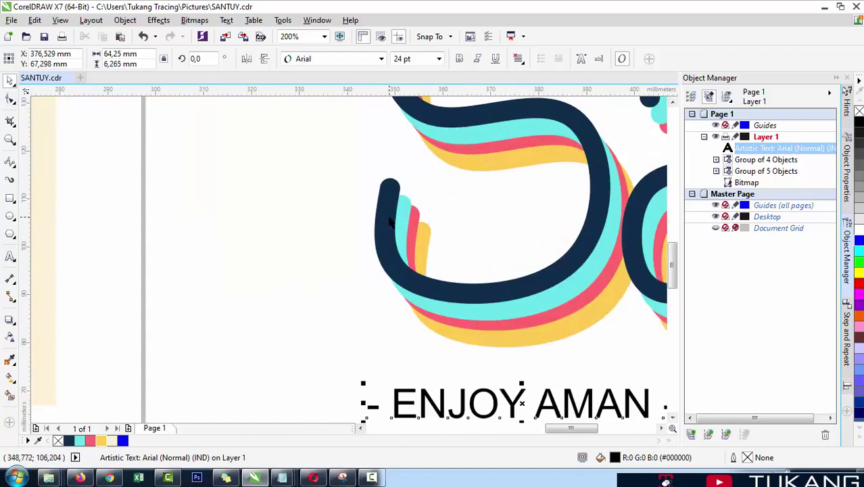
click(333, 64)
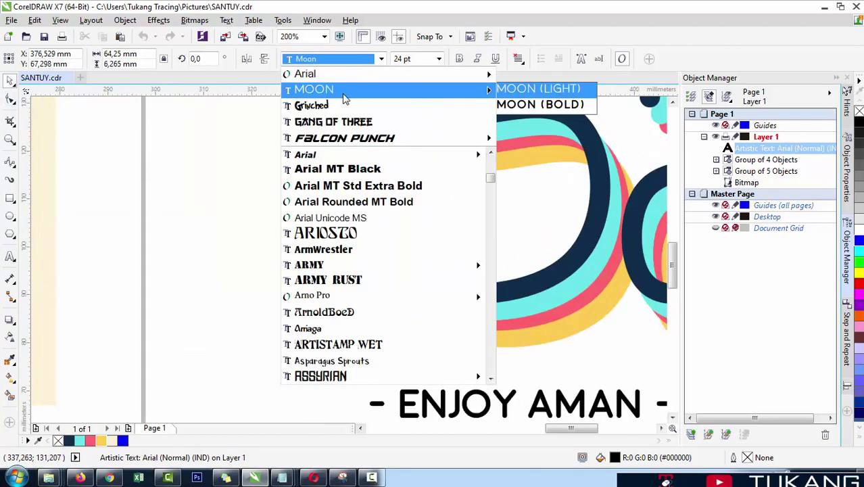
click(344, 96)
scroll(291, 158, down, 1)
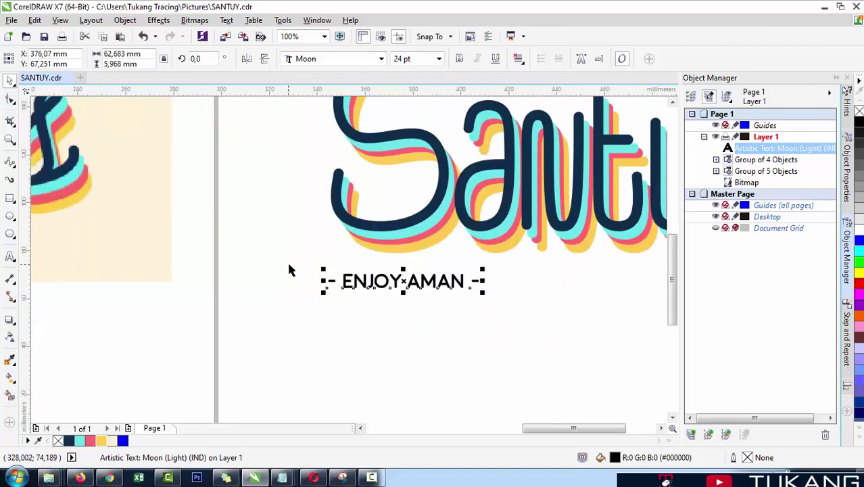
Widen the tagline's letter spacing with the Shape tool until the text is about 163 mm wide.
click(9, 98)
scroll(338, 283, up, 2)
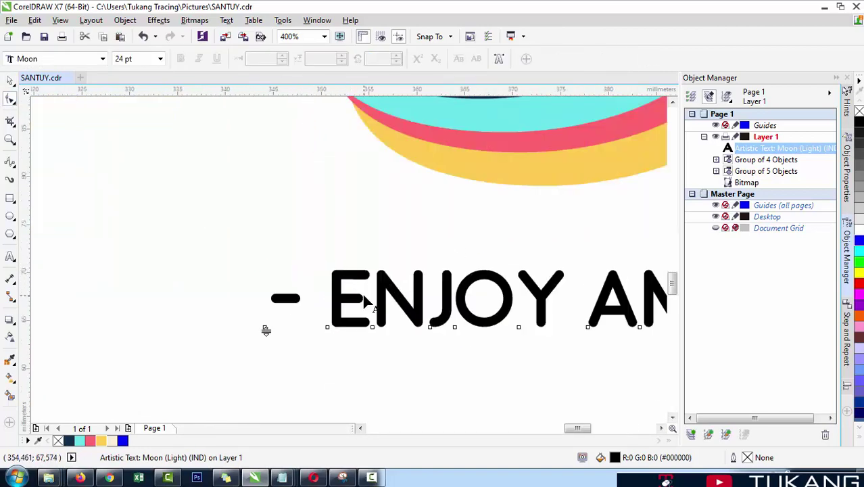
scroll(266, 330, down, 2)
drag(460, 288, 647, 285)
scroll(371, 292, down, 1)
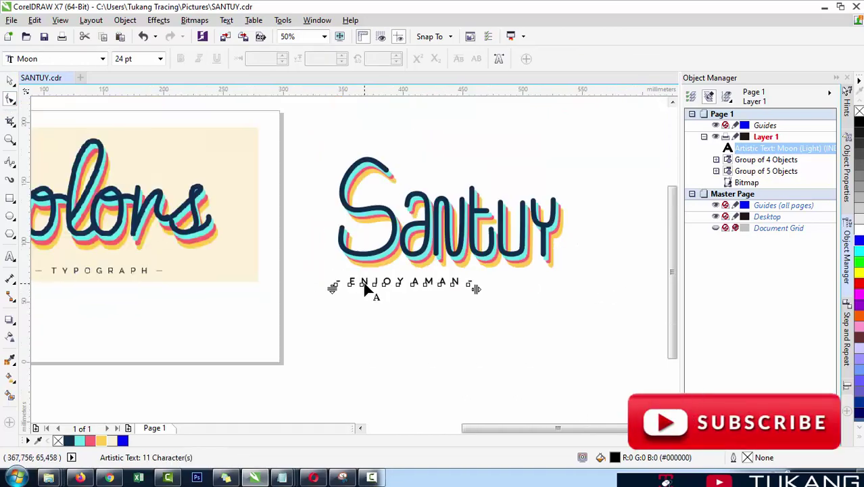
drag(482, 296, 565, 296)
Fill the tagline with navy #102D4B and scale it proportionally to about 154 mm wide.
key(space)
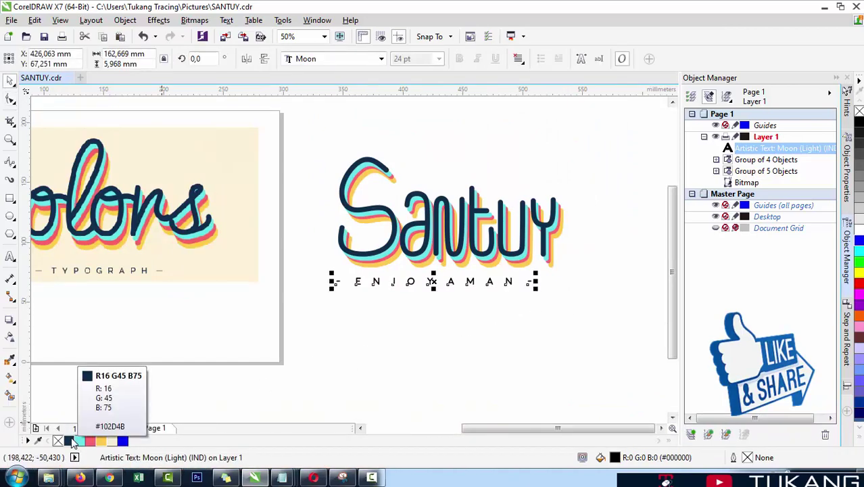
scroll(504, 296, up, 1)
drag(572, 287, 544, 289)
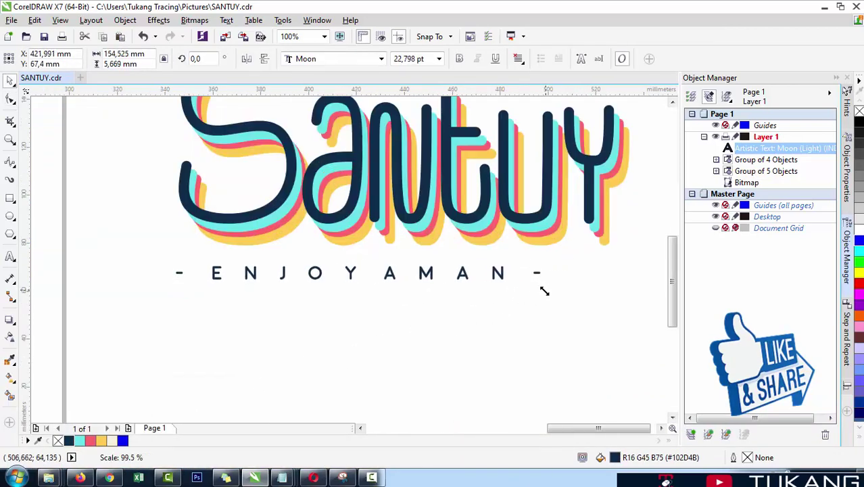
scroll(355, 276, down, 1)
Center the tagline horizontally beneath the "Santuy" lettering and deselect both.
click(466, 229)
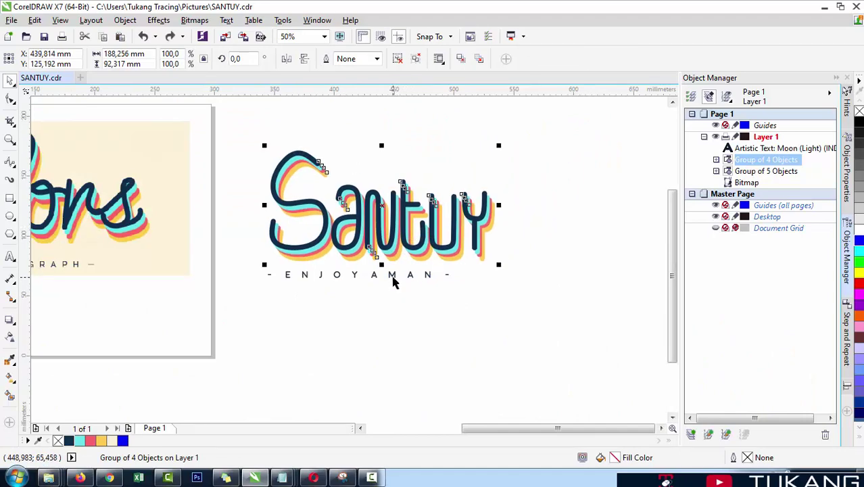
drag(564, 309, 212, 119)
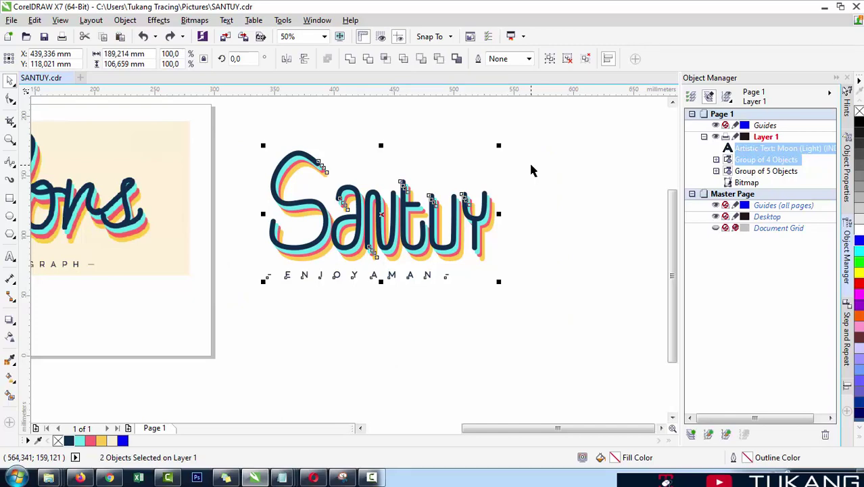
key(c)
key(Escape)
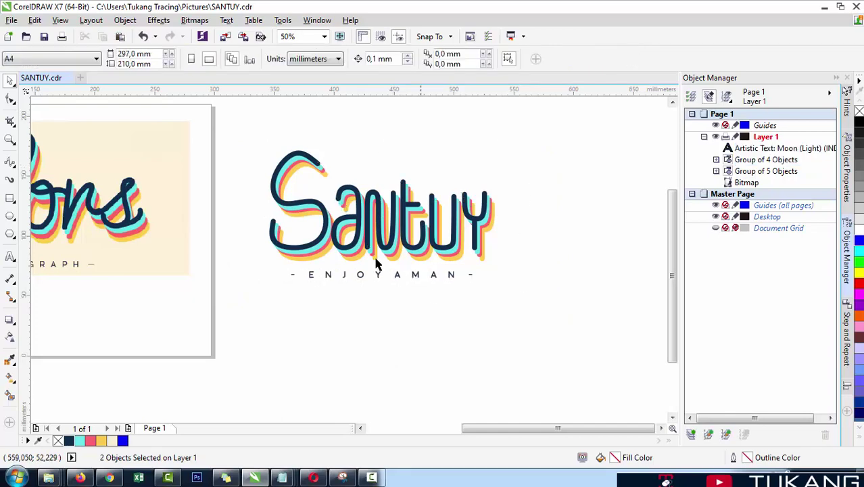
Group the "Santuy" lettering with its "- ENJOY AMAN -" tagline.
key(z)
drag(251, 144, 506, 317)
key(space)
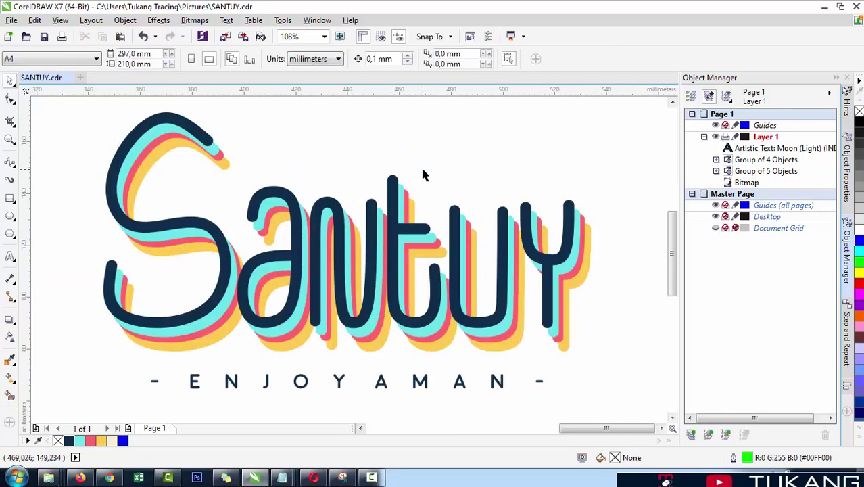
scroll(423, 175, down, 3)
drag(571, 300, 250, 138)
scroll(439, 243, down, 2)
key(ctrl+g)
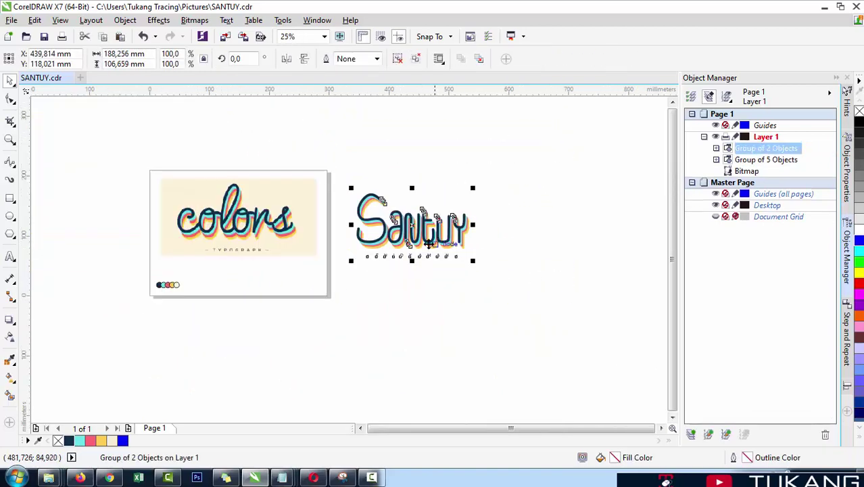
scroll(258, 202, up, 2)
drag(249, 234, 251, 282)
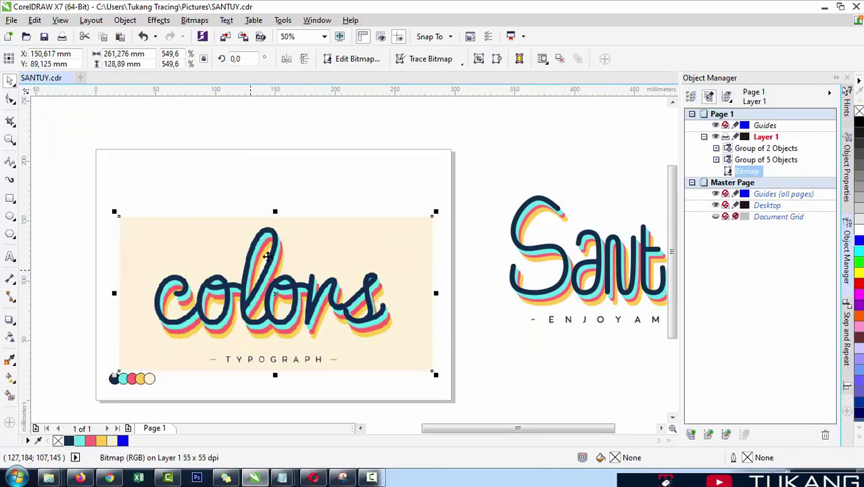
key(ctrl+z)
Move the grouped "Santuy" artwork about 9 mm left and 12 mm up, level with the reference, and deselect it.
click(557, 295)
scroll(279, 242, down, 1)
scroll(450, 259, up, 1)
drag(449, 267, 438, 252)
click(429, 293)
click(425, 260)
click(392, 343)
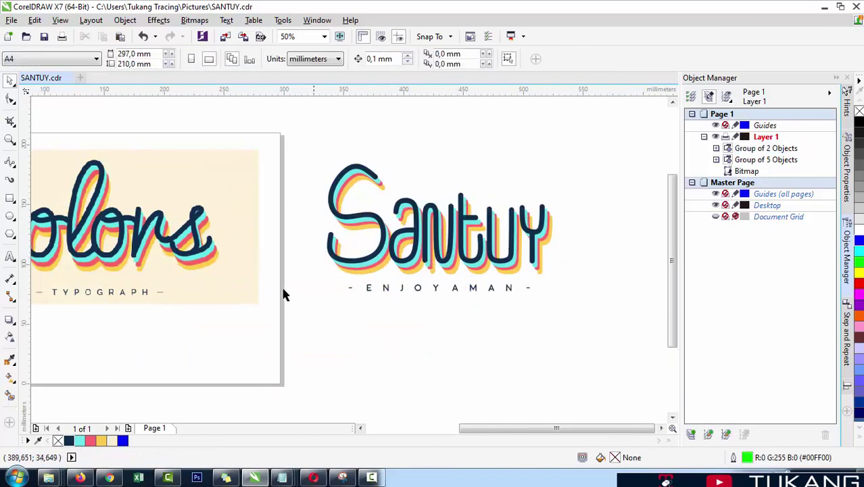
Add a page-sized rectangle of 297 × 210 mm behind all the objects.
scroll(357, 230, down, 2)
scroll(286, 230, up, 2)
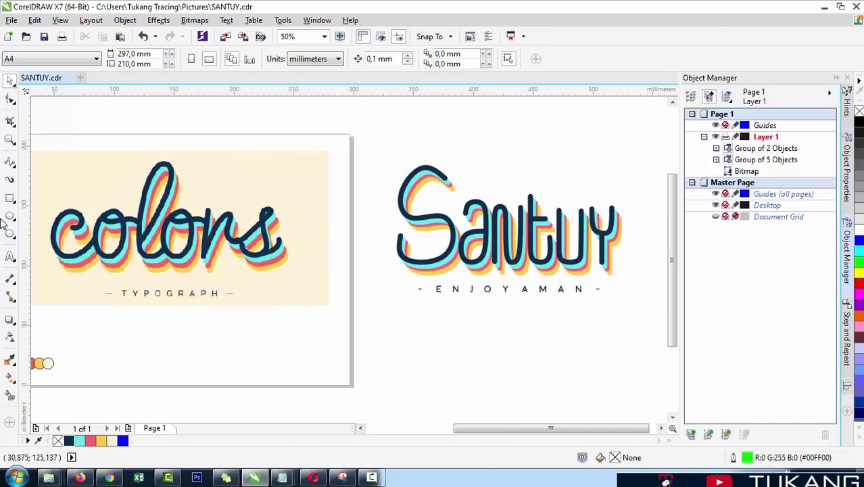
scroll(383, 198, down, 2)
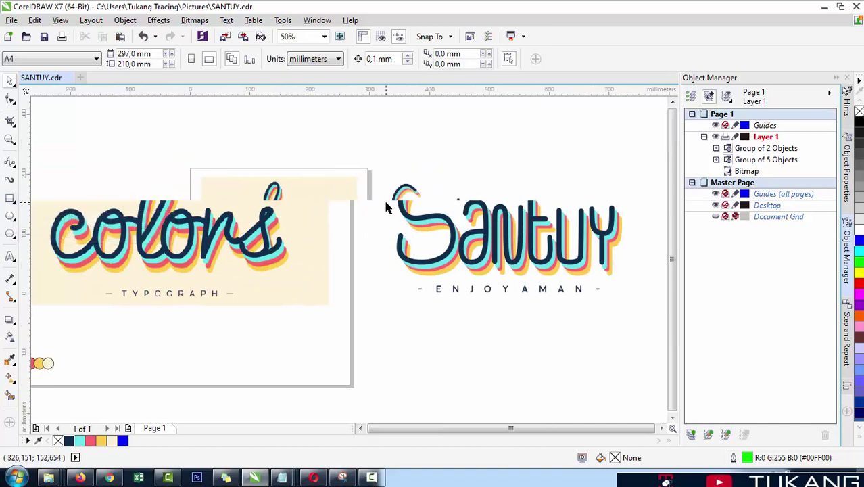
double_click(10, 201)
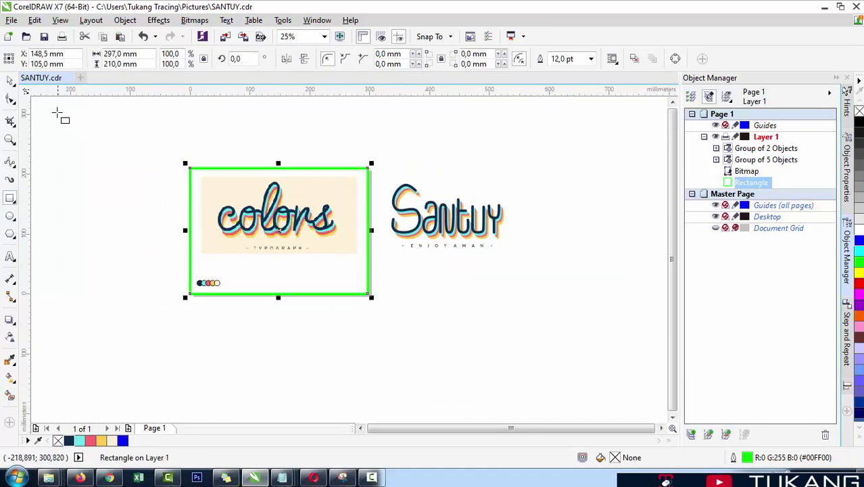
Deselect the page rectangle and set the default outline width for new rectangles to Hairline.
click(11, 81)
click(517, 131)
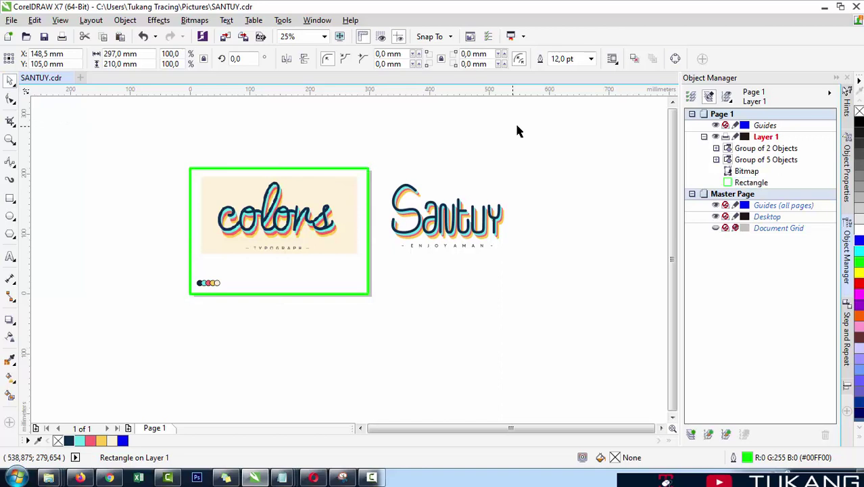
click(11, 198)
click(590, 59)
click(559, 82)
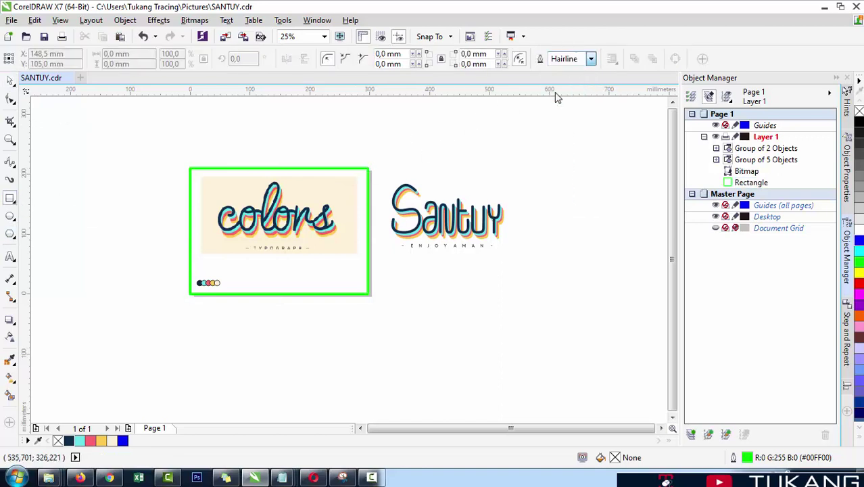
Set the page-sized rectangle's outline width to Hairline and move it about 327 mm right, behind the "Santuy" artwork.
click(11, 81)
click(272, 286)
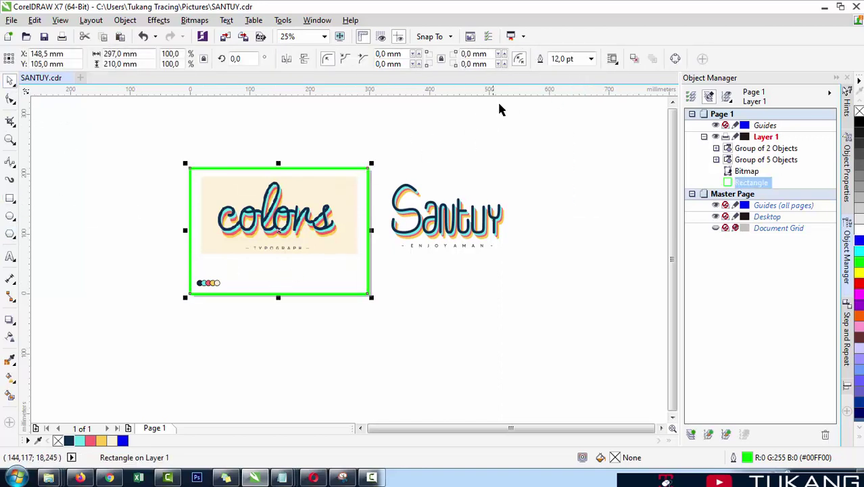
click(590, 59)
click(564, 81)
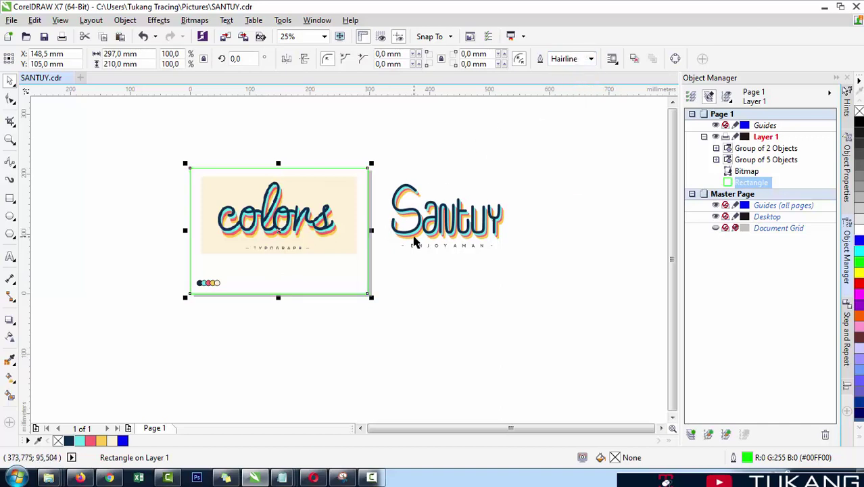
drag(352, 262, 547, 261)
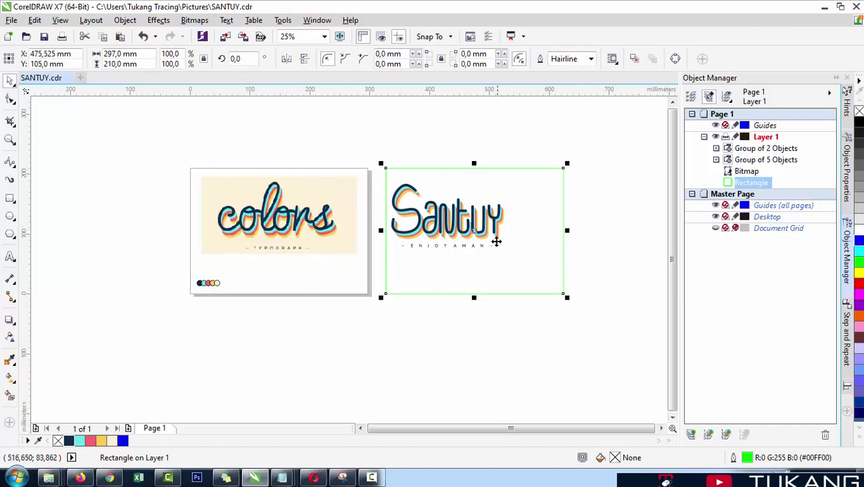
Fill the rectangle behind "Santuy" with the palette's cream color and scale it down to about 210 × 149 mm.
click(112, 440)
scroll(544, 209, up, 2)
drag(580, 380, 479, 308)
Center the "Santuy" group horizontally and vertically on the cream rectangle.
click(447, 249)
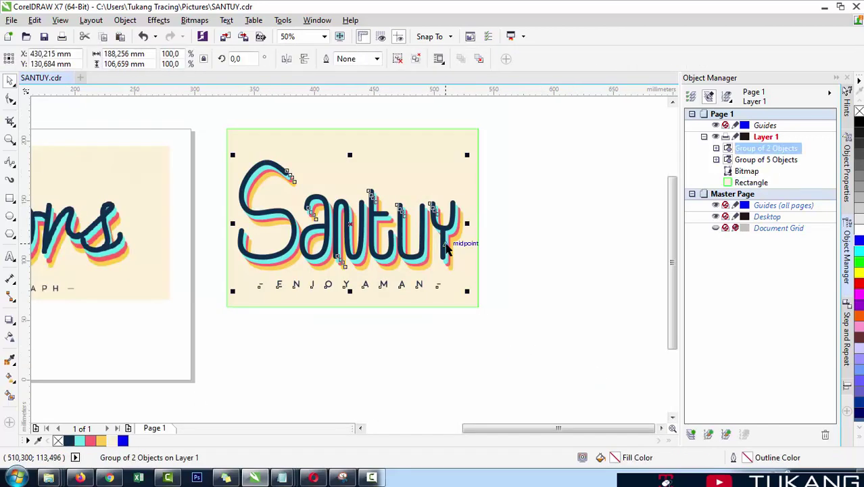
shift+click(446, 159)
key(e)
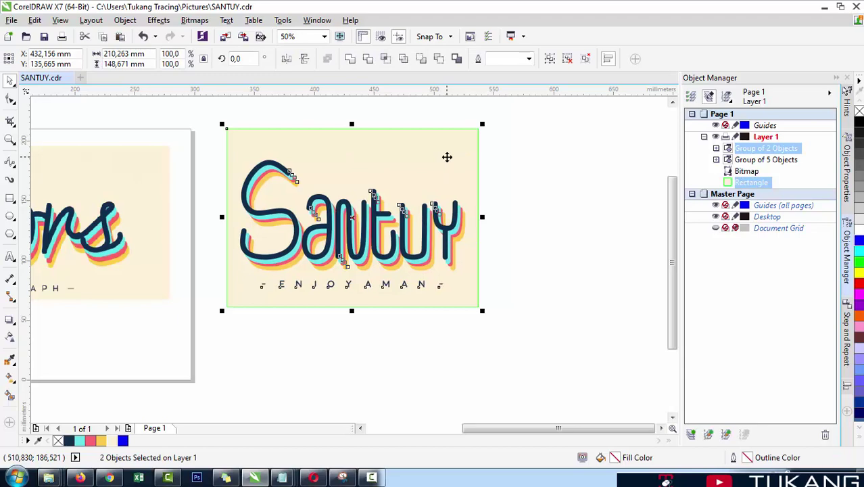
key(c)
Remove the cream rectangle's outline and move it with the "Santuy" group about 4 mm right and 15 mm down.
drag(183, 146, 184, 147)
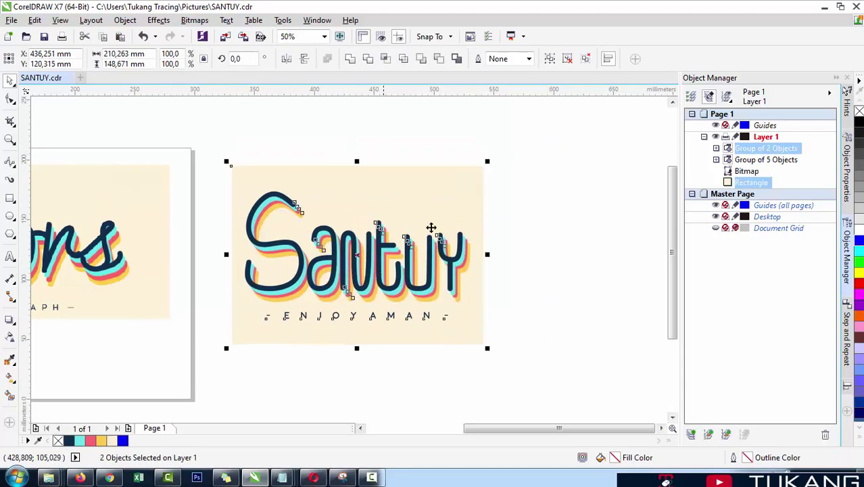
scroll(453, 236, down, 1)
click(514, 277)
Select the "Santuy" group with its cream background and move both about 9 mm right, keeping their height nearly level.
scroll(299, 211, up, 1)
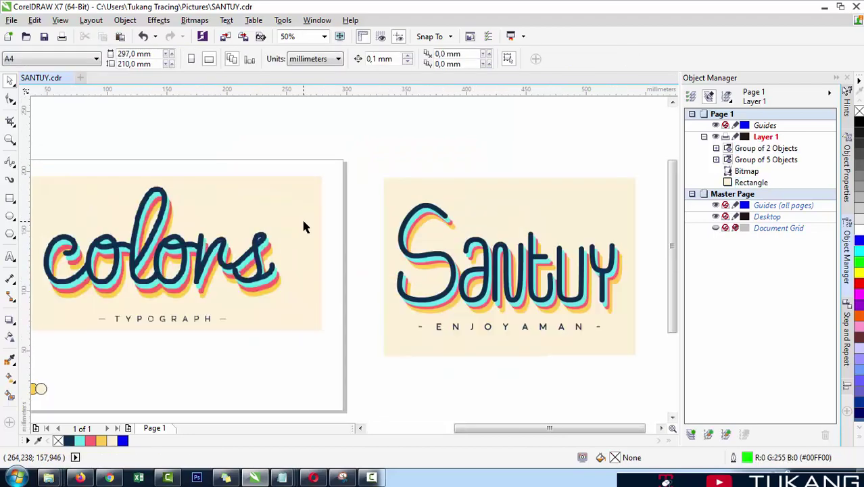
scroll(303, 226, down, 1)
scroll(303, 213, up, 2)
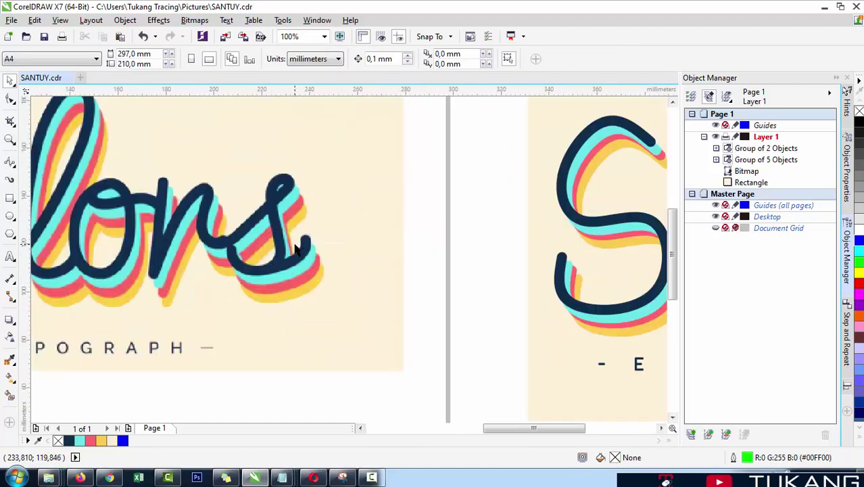
scroll(297, 250, down, 1)
scroll(389, 228, down, 1)
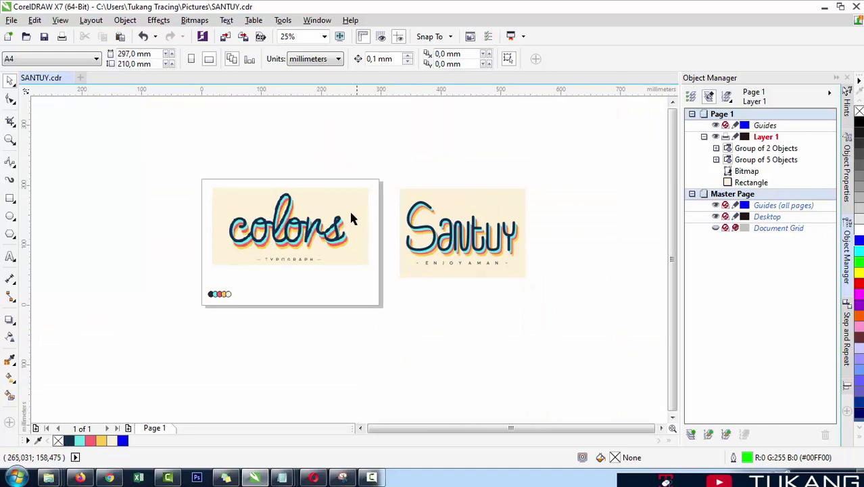
drag(384, 171, 576, 298)
scroll(527, 235, up, 1)
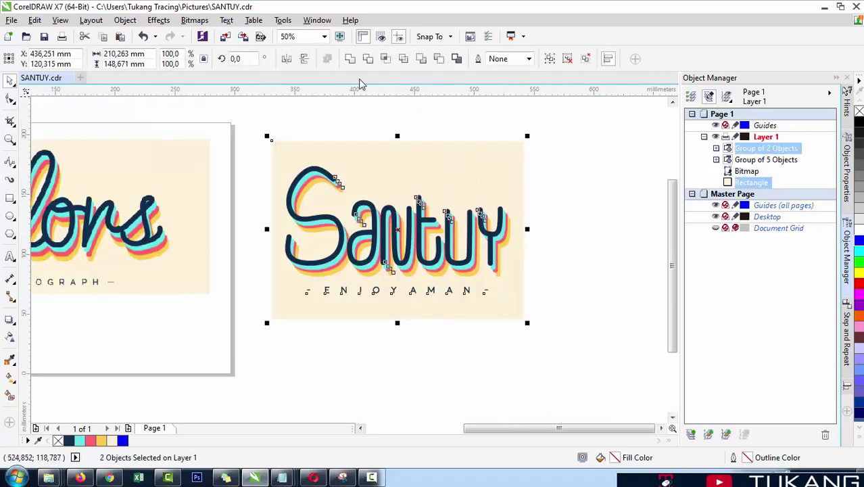
click(325, 37)
click(577, 199)
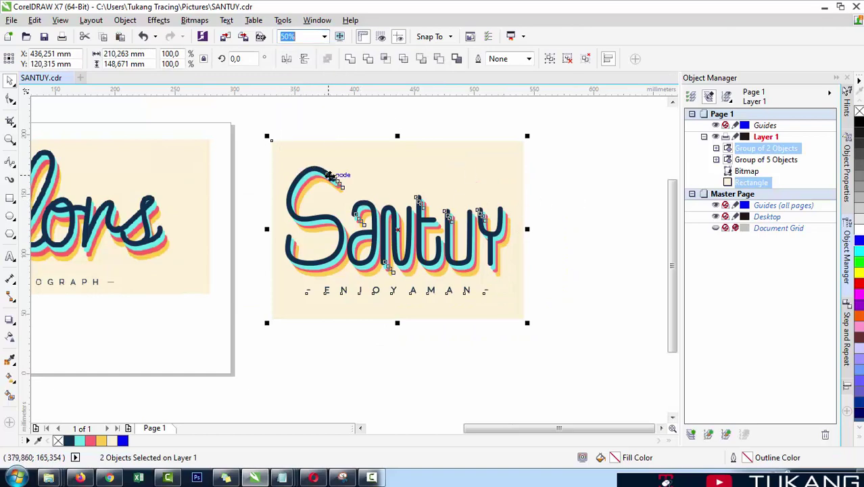
drag(357, 148, 394, 173)
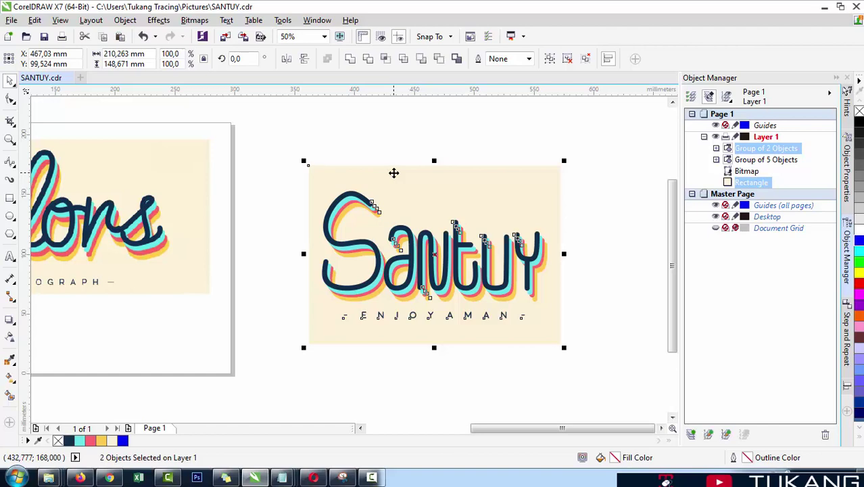
drag(407, 205, 382, 184)
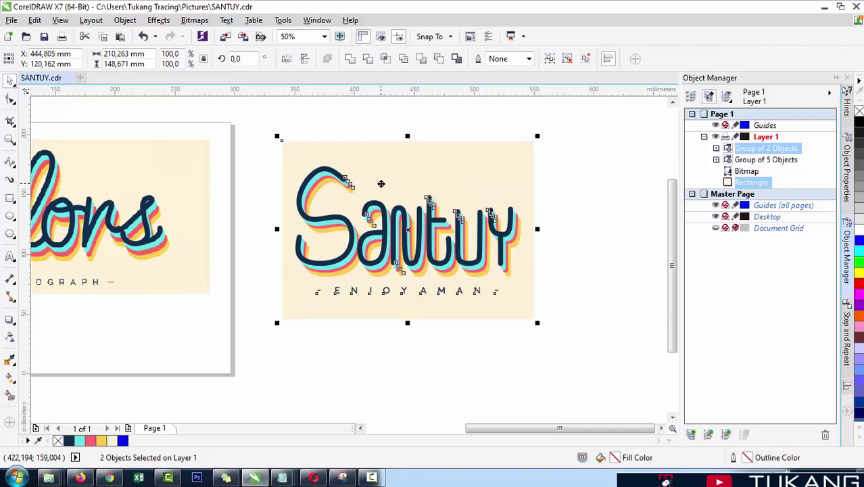
Fit the view to the selected "Santuy" artwork and its background, and deselect them to inspect the finished design.
click(325, 36)
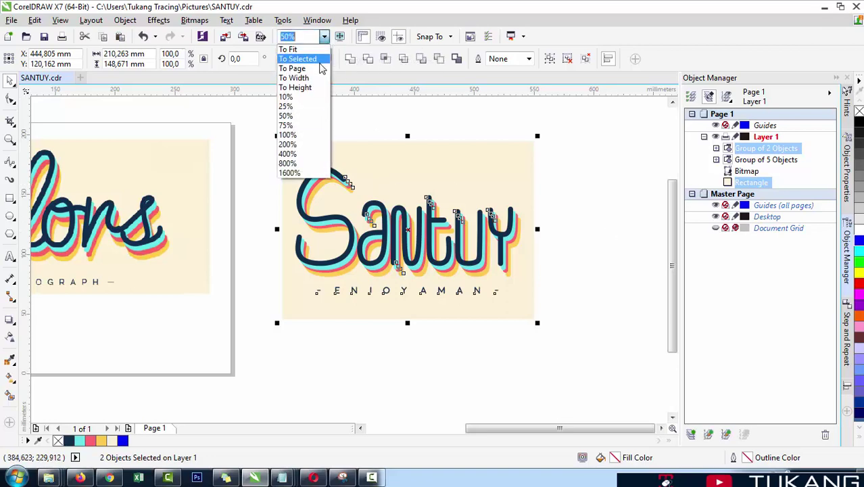
click(321, 62)
click(324, 36)
click(316, 58)
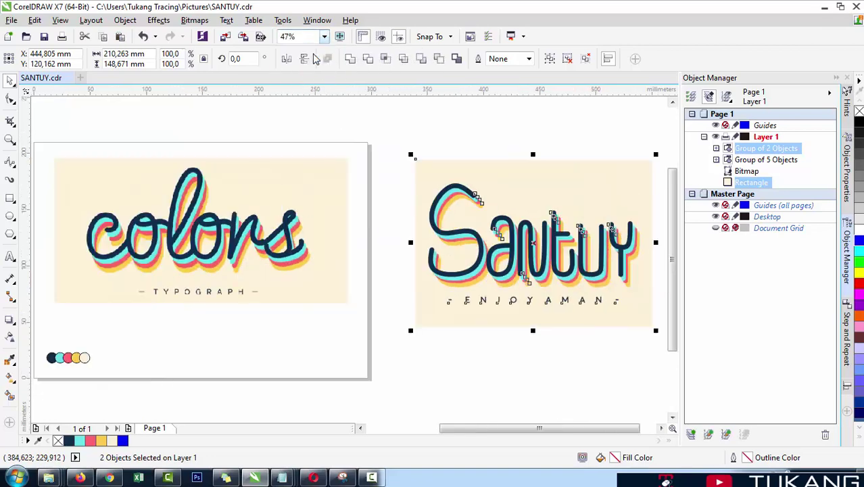
click(324, 37)
click(316, 59)
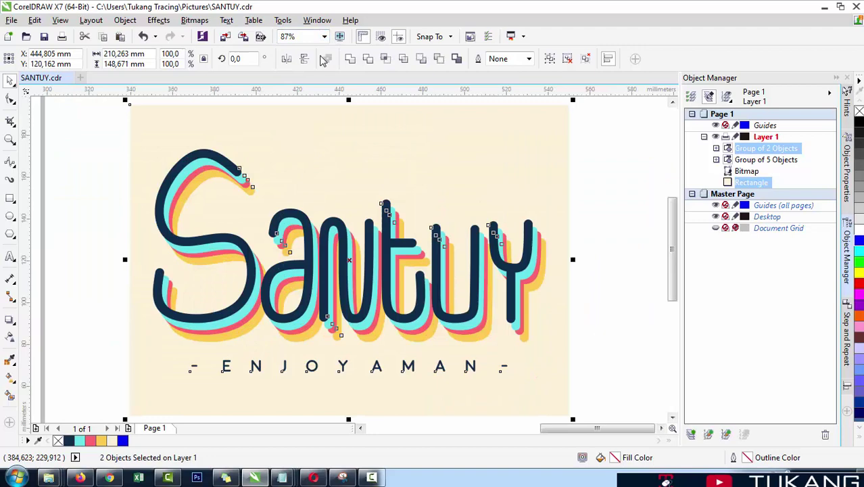
click(590, 183)
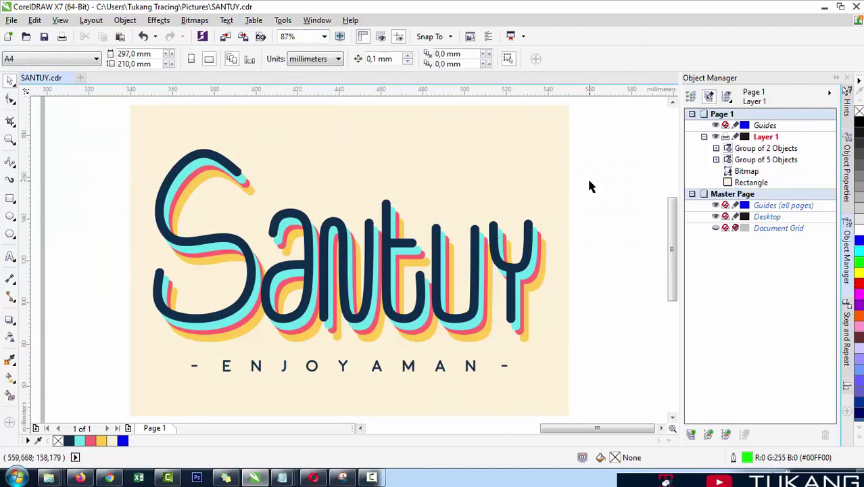